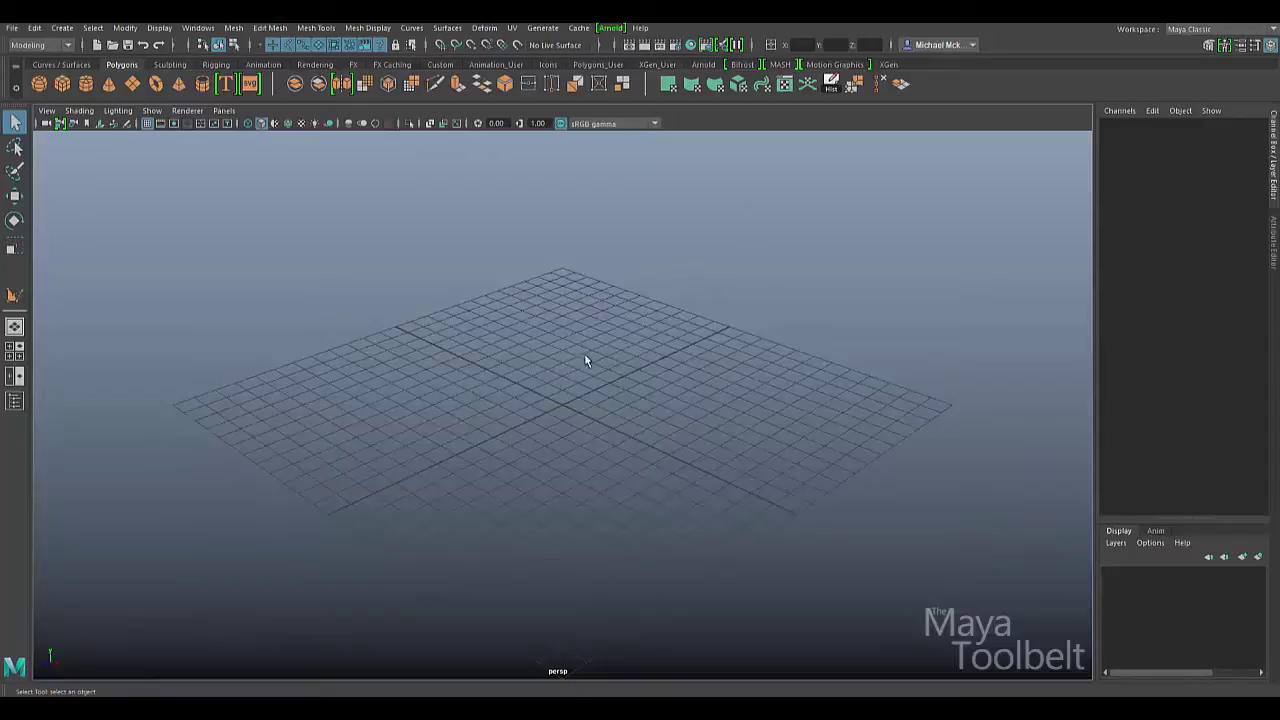
- Start a freehand shape with the Create Polygon tool, placing four corner points on the grid around the origin
{"action": "left_click", "coordinate": [66, 46]}
{"action": "left_click", "coordinate": [52, 44]}
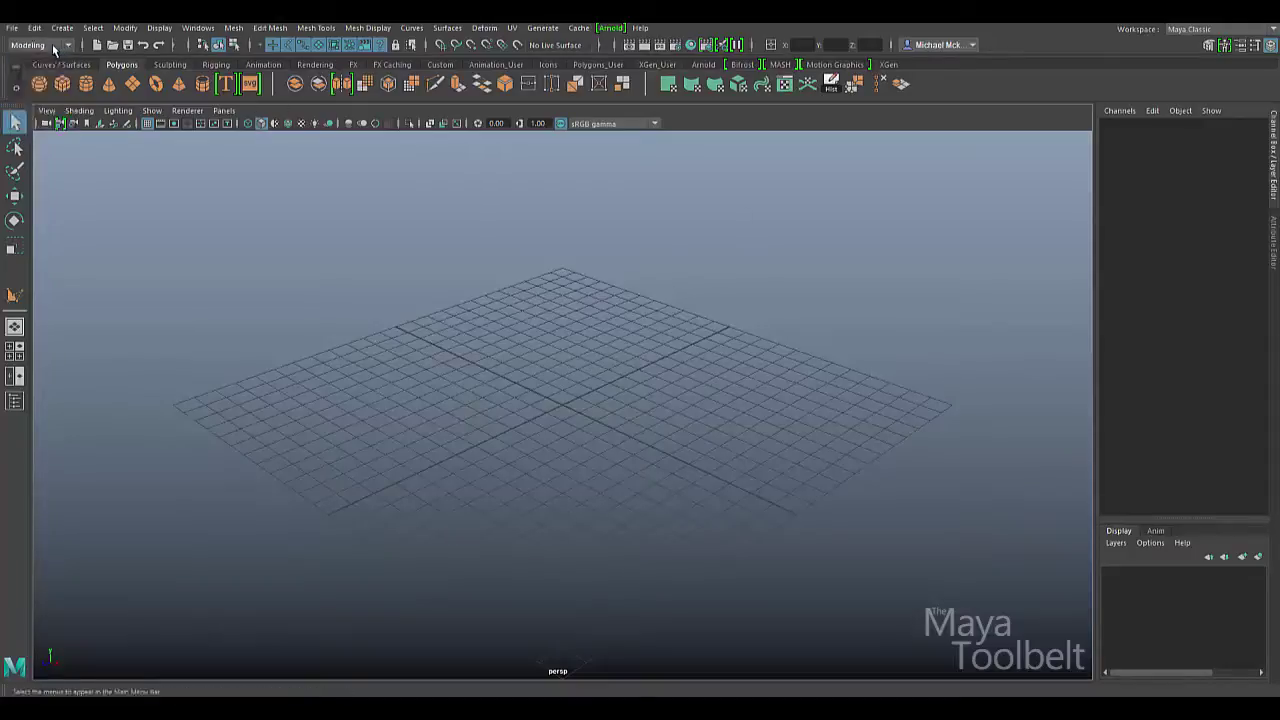
{"action": "left_click", "coordinate": [316, 28]}
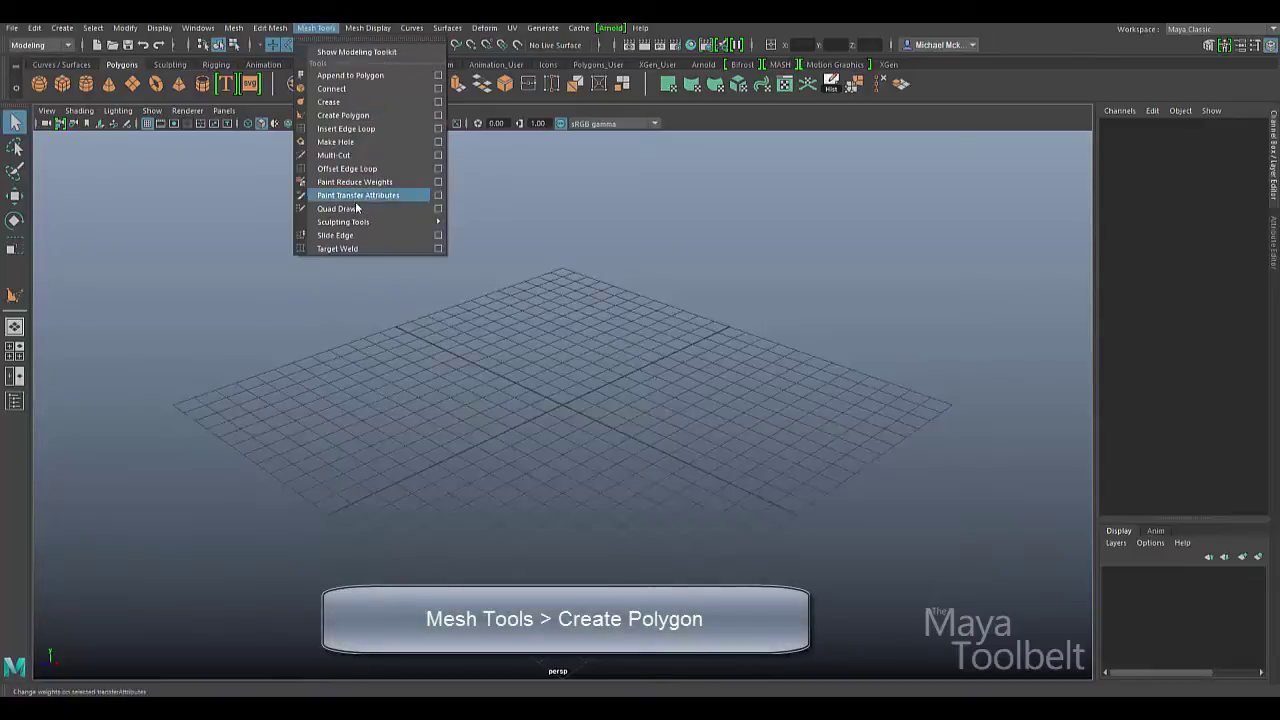
{"action": "left_click", "coordinate": [387, 117]}
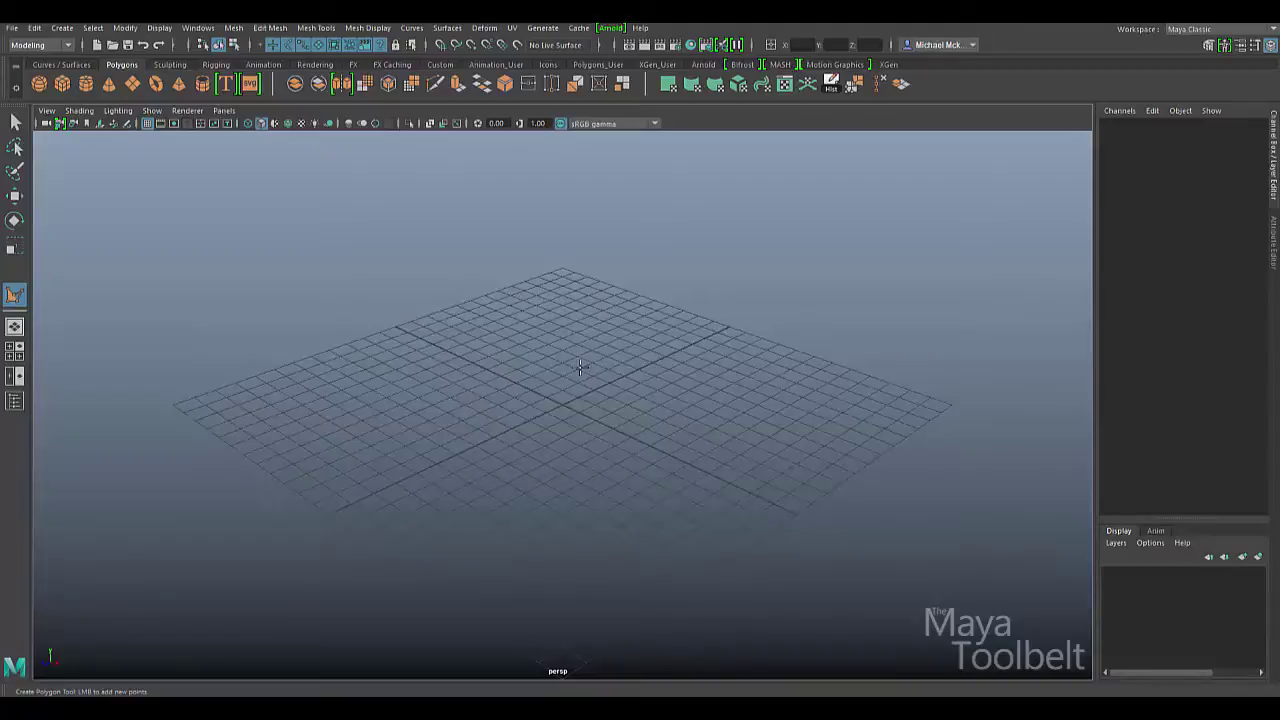
{"action": "left_click_drag", "start_coordinate": [614, 380], "coordinate": [651, 370], "text": "alt"}
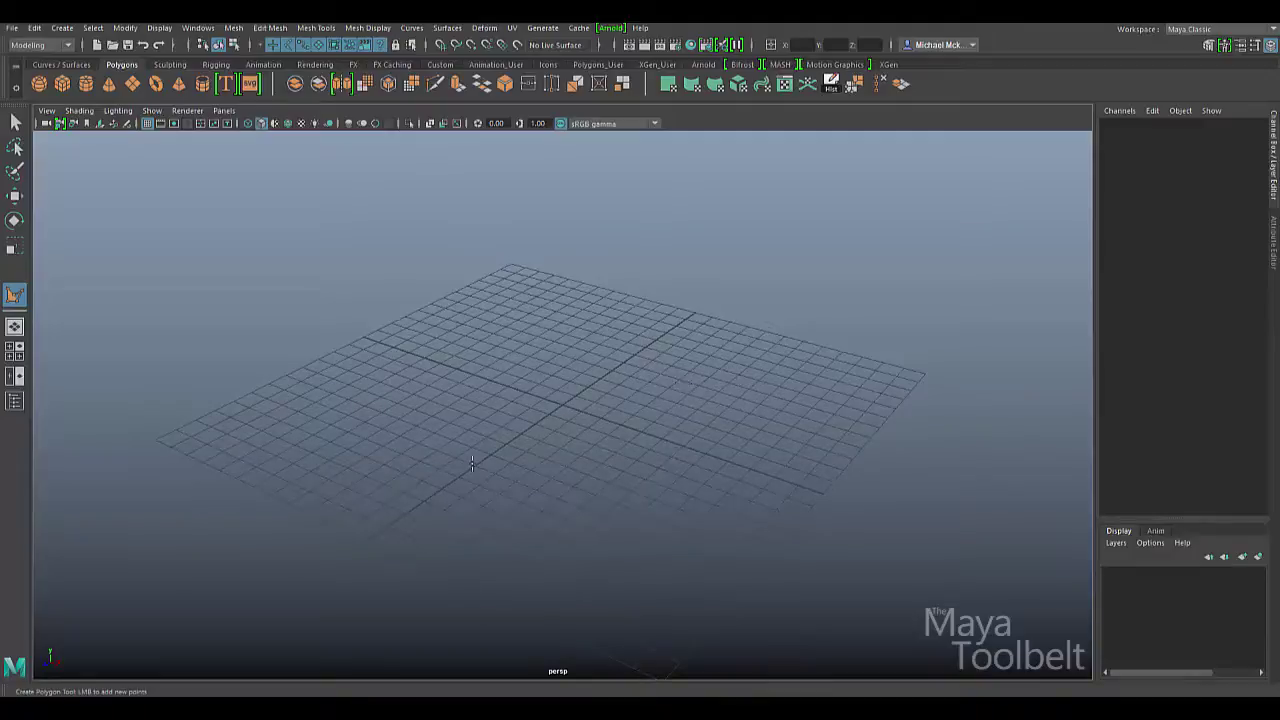
{"action": "left_click_drag", "start_coordinate": [671, 418], "coordinate": [668, 295], "text": "alt"}
{"action": "left_click_drag", "start_coordinate": [734, 341], "coordinate": [532, 441], "text": "alt"}
{"action": "left_click_drag", "start_coordinate": [656, 424], "coordinate": [478, 412], "text": "alt"}
{"action": "left_click", "coordinate": [446, 405]}
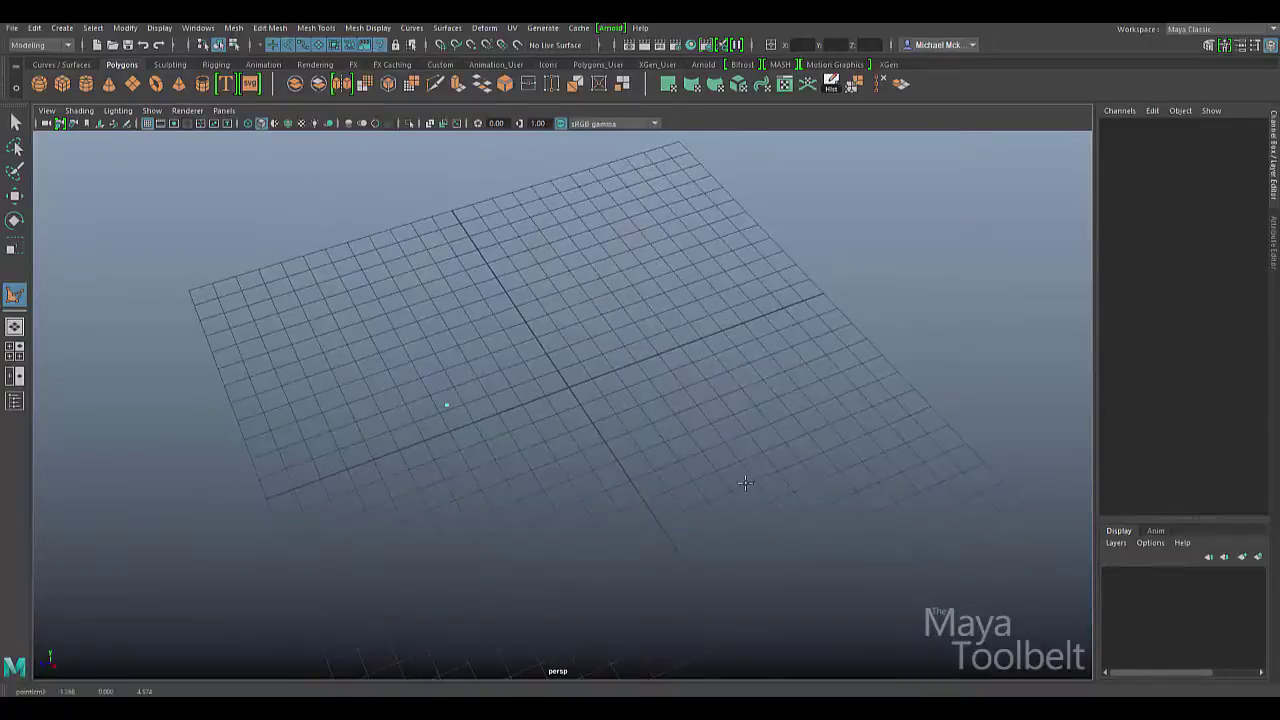
{"action": "left_click", "coordinate": [506, 318]}
{"action": "left_click", "coordinate": [650, 337]}
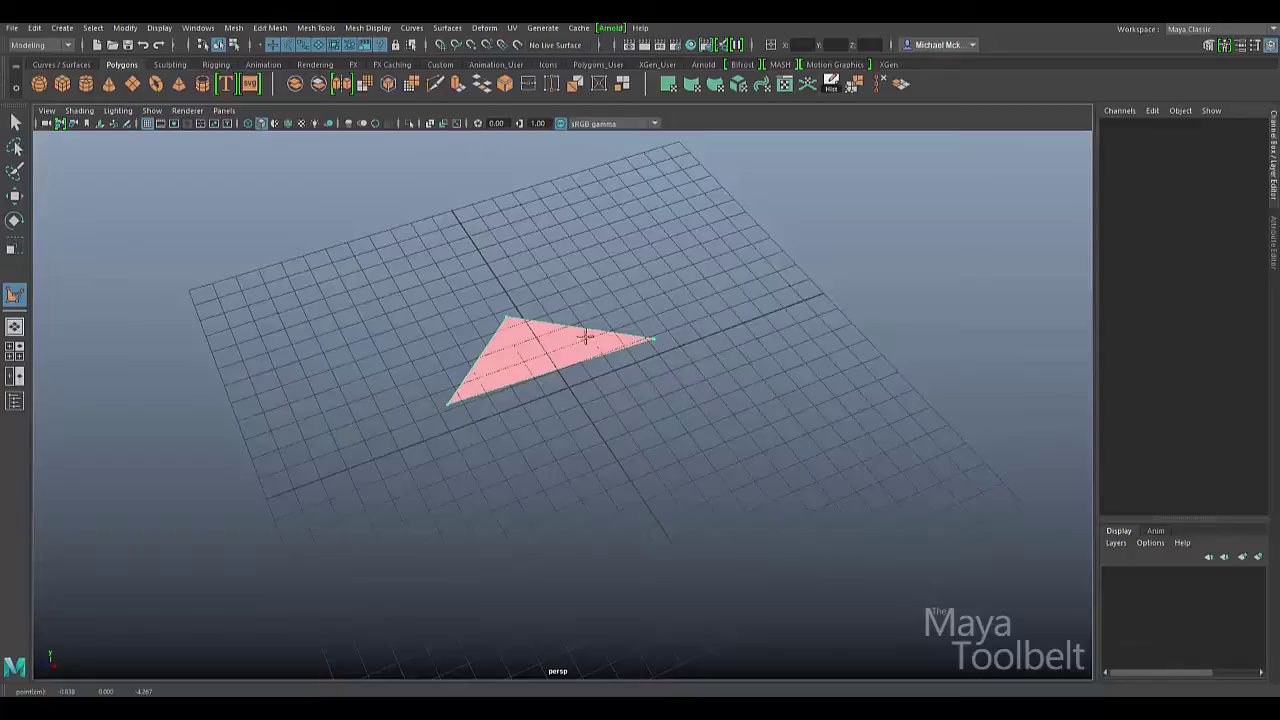
{"action": "left_click_drag", "start_coordinate": [622, 435], "coordinate": [619, 452]}
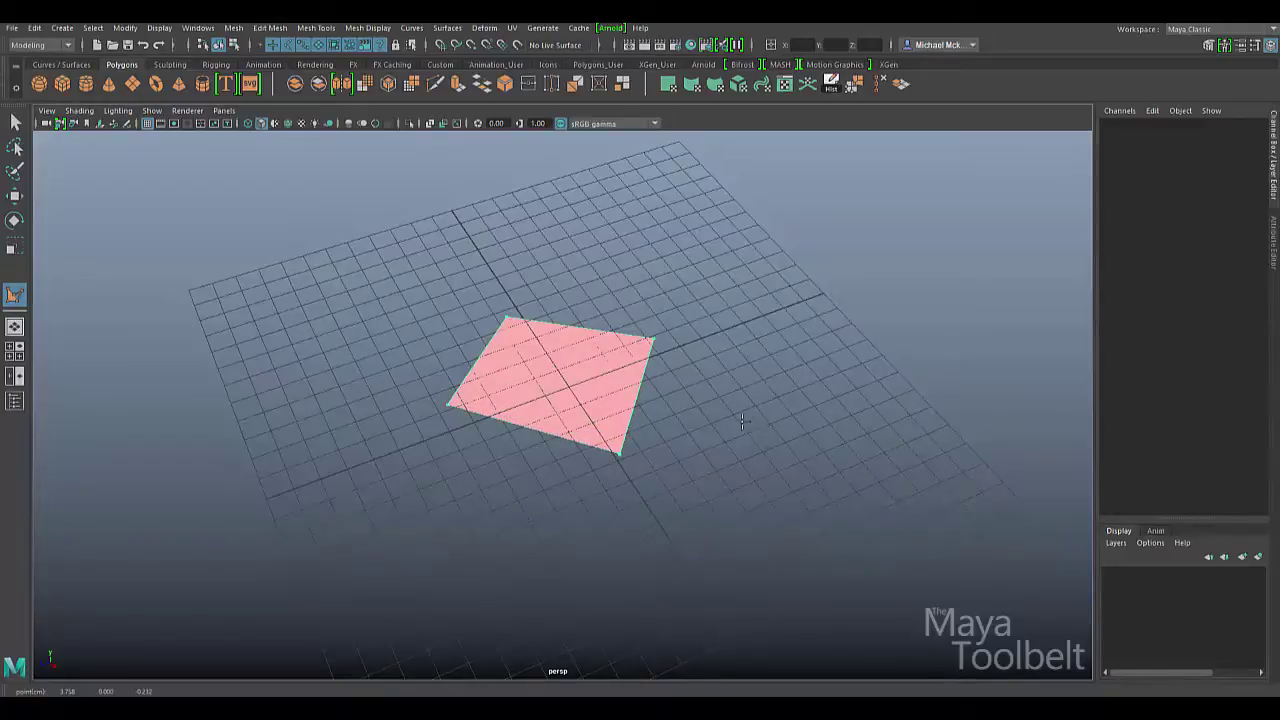
- Extend the polygon with six points curving around its near side and up toward the grid's far-left edge
{"action": "left_click", "coordinate": [548, 507]}
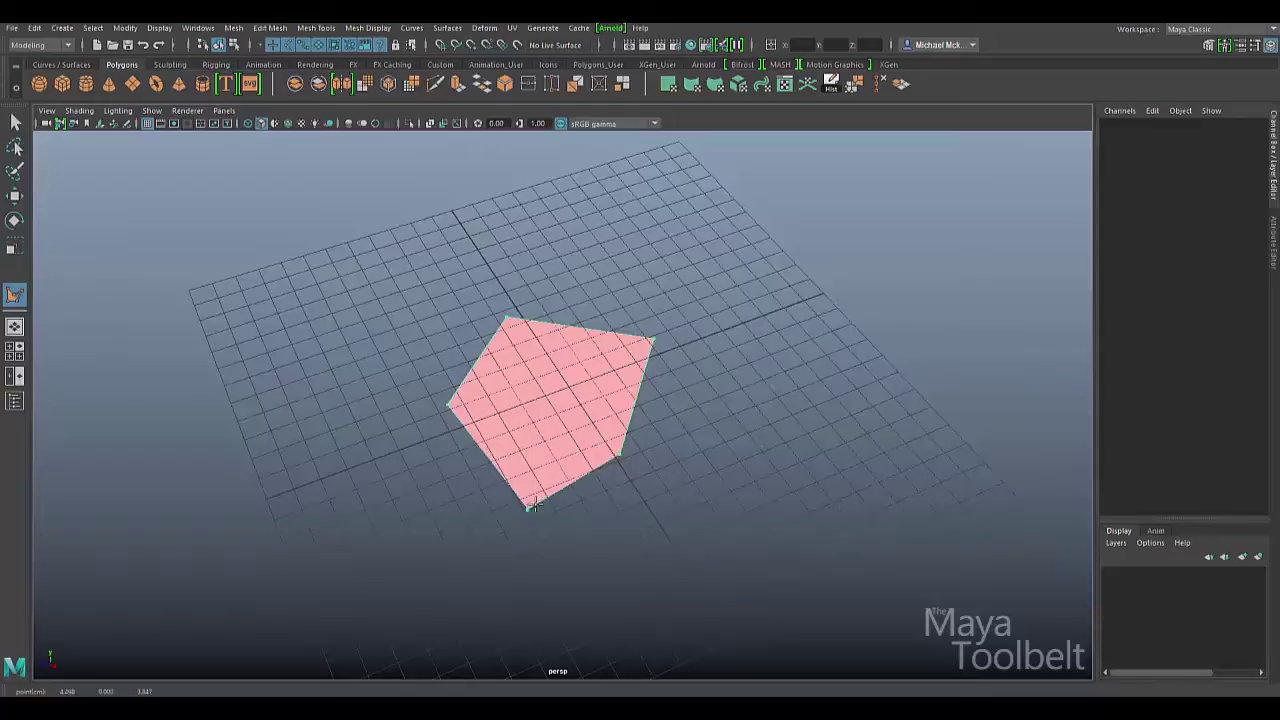
{"action": "left_click", "coordinate": [469, 524]}
{"action": "left_click", "coordinate": [383, 498]}
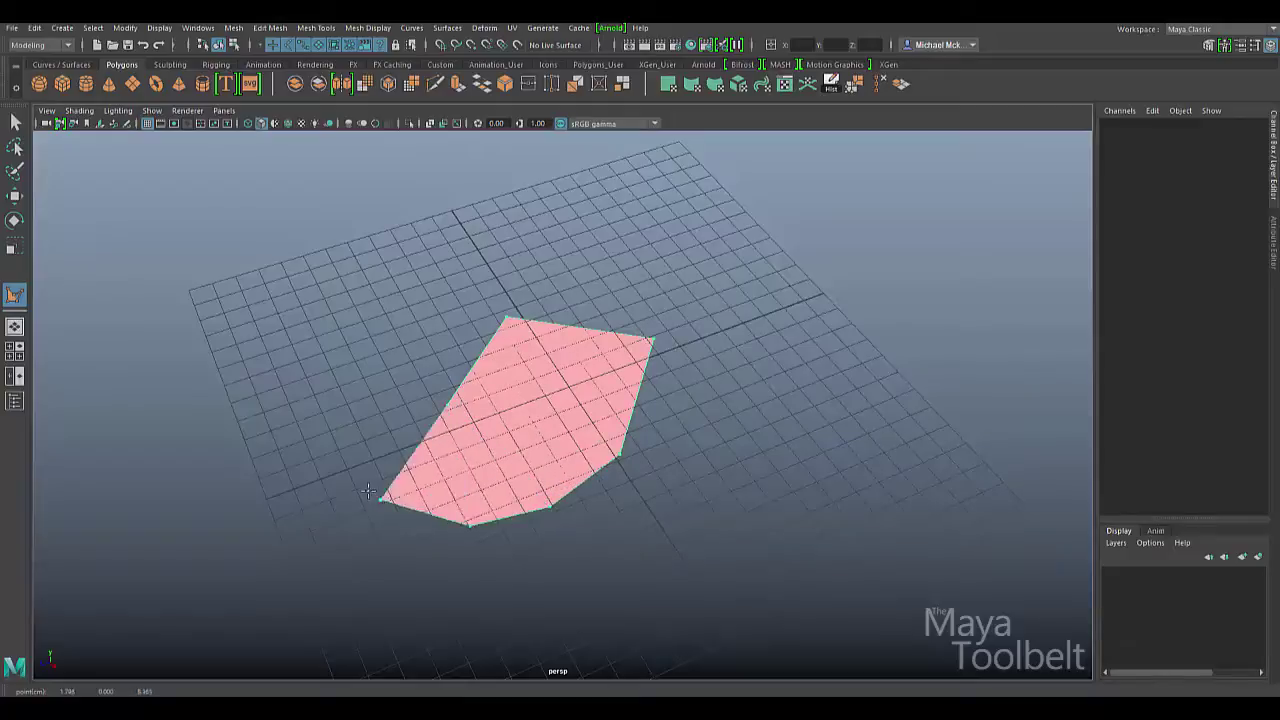
{"action": "left_click", "coordinate": [343, 448]}
{"action": "left_click", "coordinate": [352, 352]}
{"action": "left_click", "coordinate": [336, 282]}
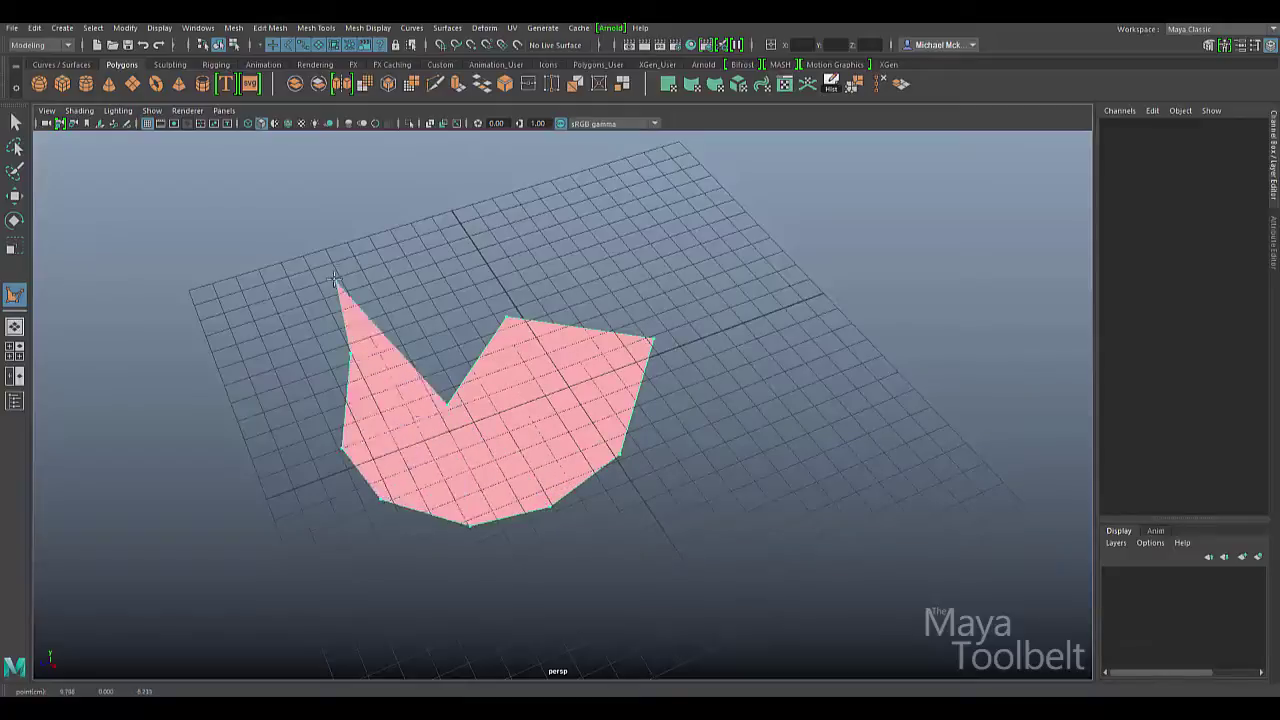
- Outline a hooked arm on the polygon with a small side notch, bringing its inner edge back down to the curved base
{"action": "left_click", "coordinate": [349, 236]}
{"action": "left_click", "coordinate": [412, 225]}
{"action": "left_click", "coordinate": [419, 252]}
{"action": "left_click", "coordinate": [387, 275]}
{"action": "left_click", "coordinate": [390, 311]}
{"action": "left_click", "coordinate": [440, 303]}
{"action": "left_click", "coordinate": [457, 320]}
{"action": "left_click", "coordinate": [389, 393]}
{"action": "left_click", "coordinate": [423, 465]}
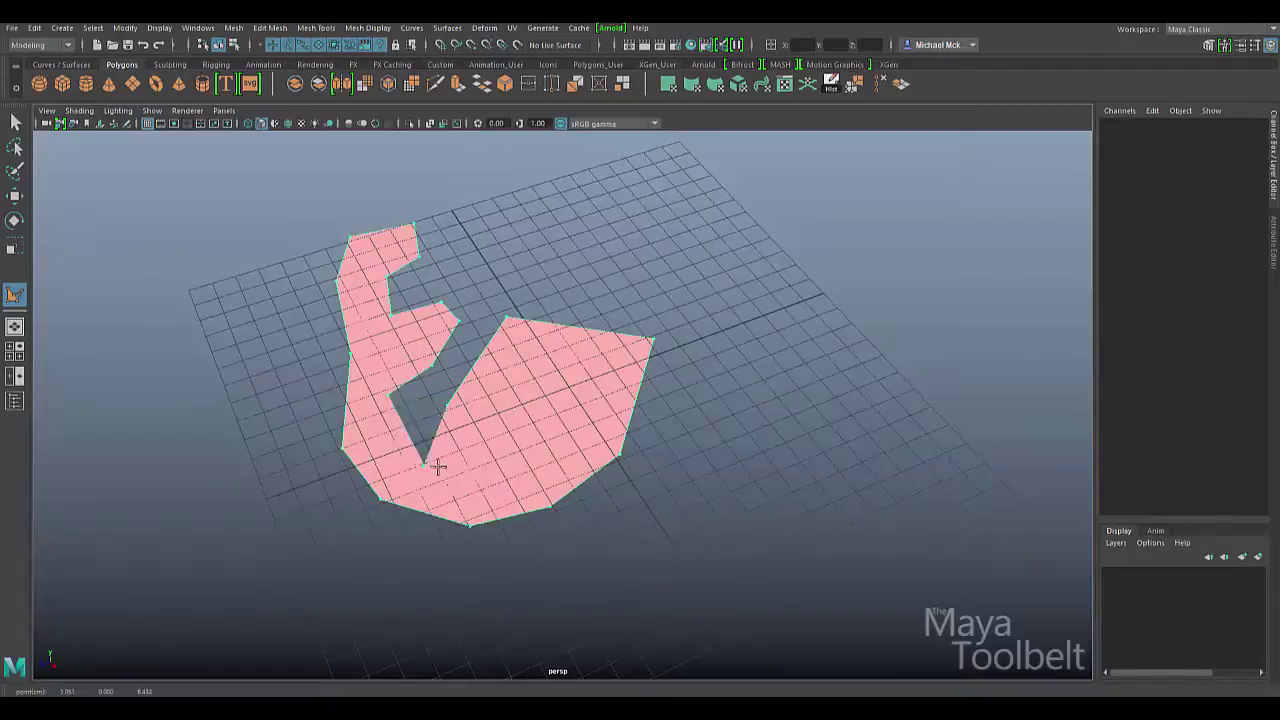
- Trace the inner edge of the curl back toward the starting point and finish the polygon
{"action": "left_click", "coordinate": [493, 463]}
{"action": "left_click", "coordinate": [570, 438]}
{"action": "left_click", "coordinate": [588, 382]}
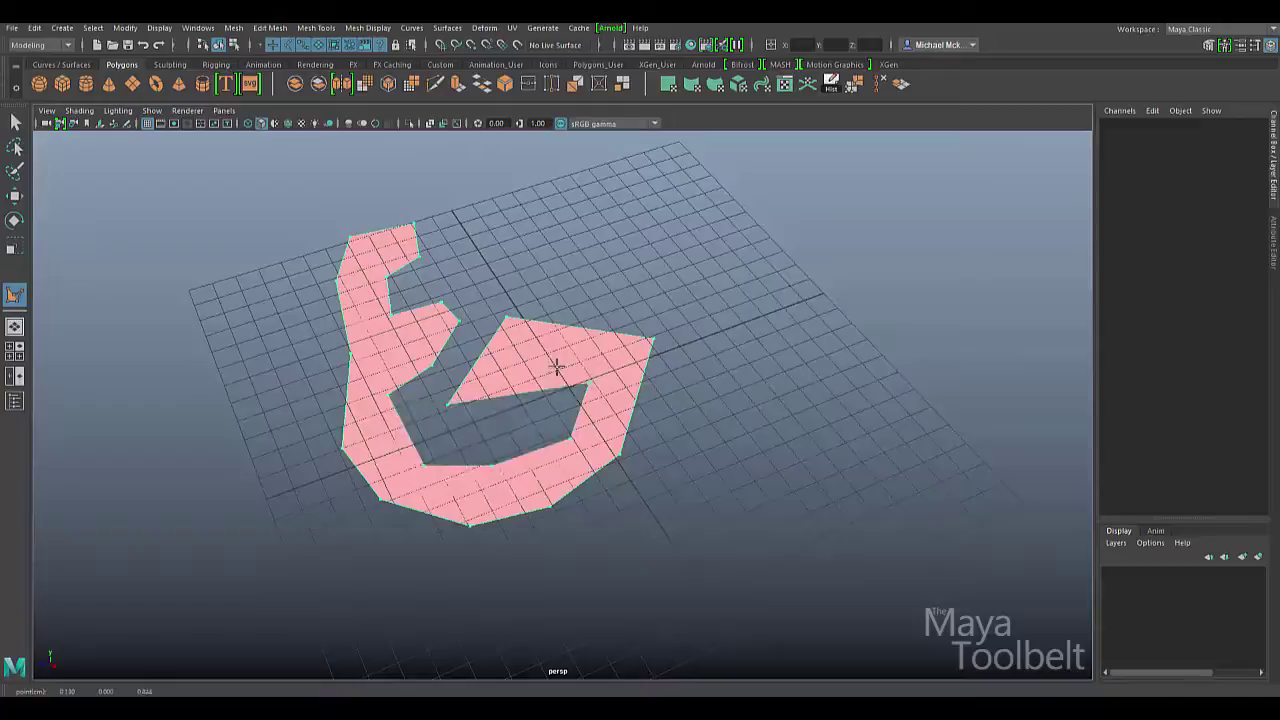
{"action": "left_click", "coordinate": [545, 361]}
{"action": "left_click", "coordinate": [508, 402]}
{"action": "left_click", "coordinate": [468, 442]}
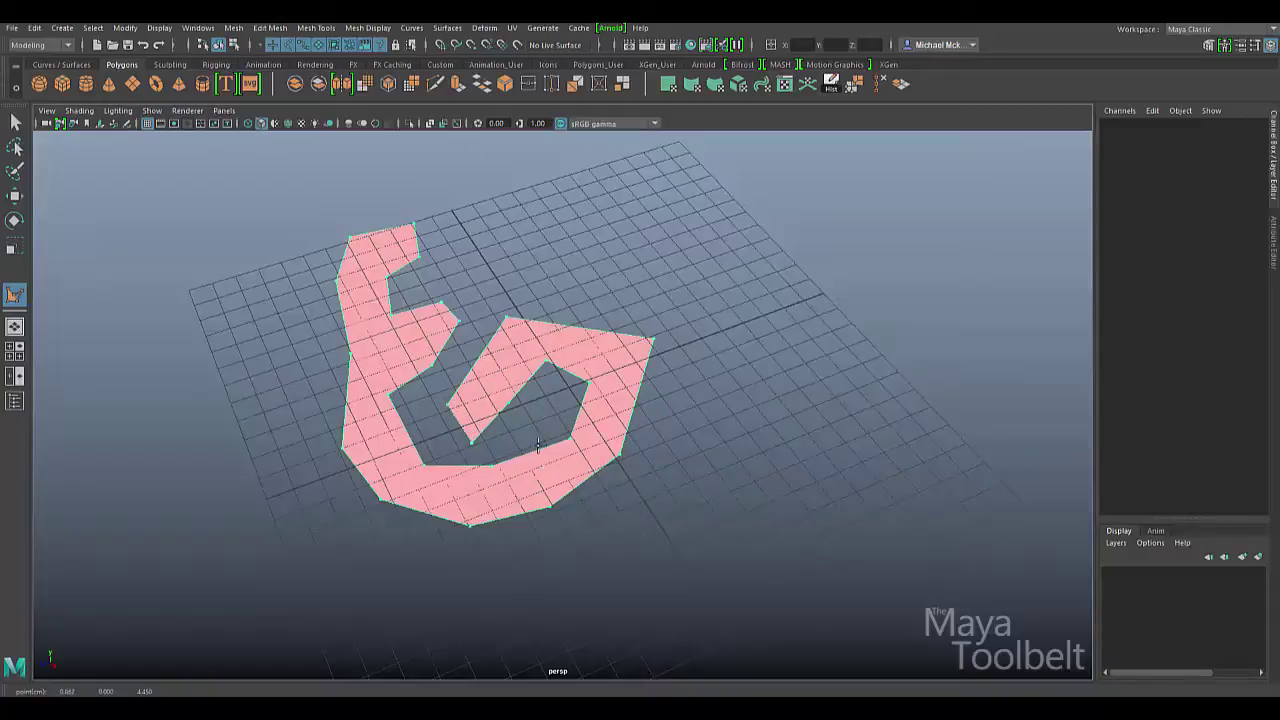
{"action": "key", "text": "q"}
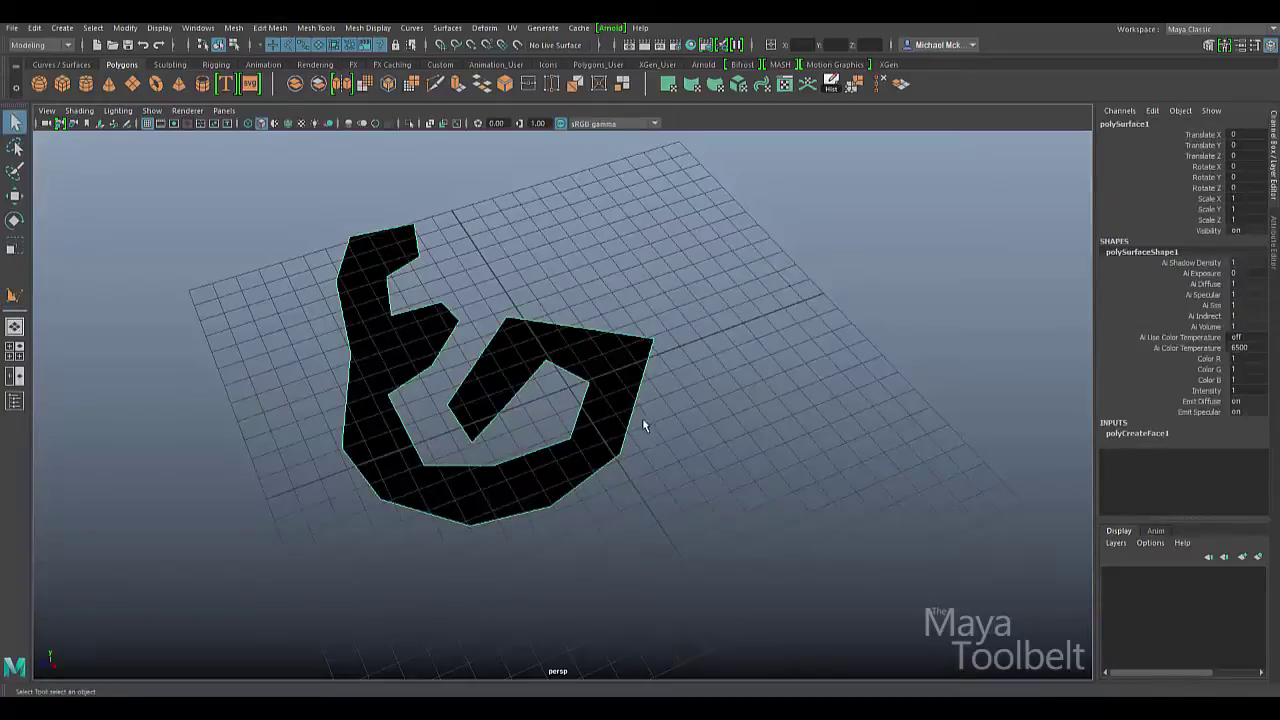
- Inspect both sides of the flat polygon and reverse its normals so the lit side faces up
{"action": "left_click_drag", "start_coordinate": [617, 434], "coordinate": [895, 352], "text": "alt"}
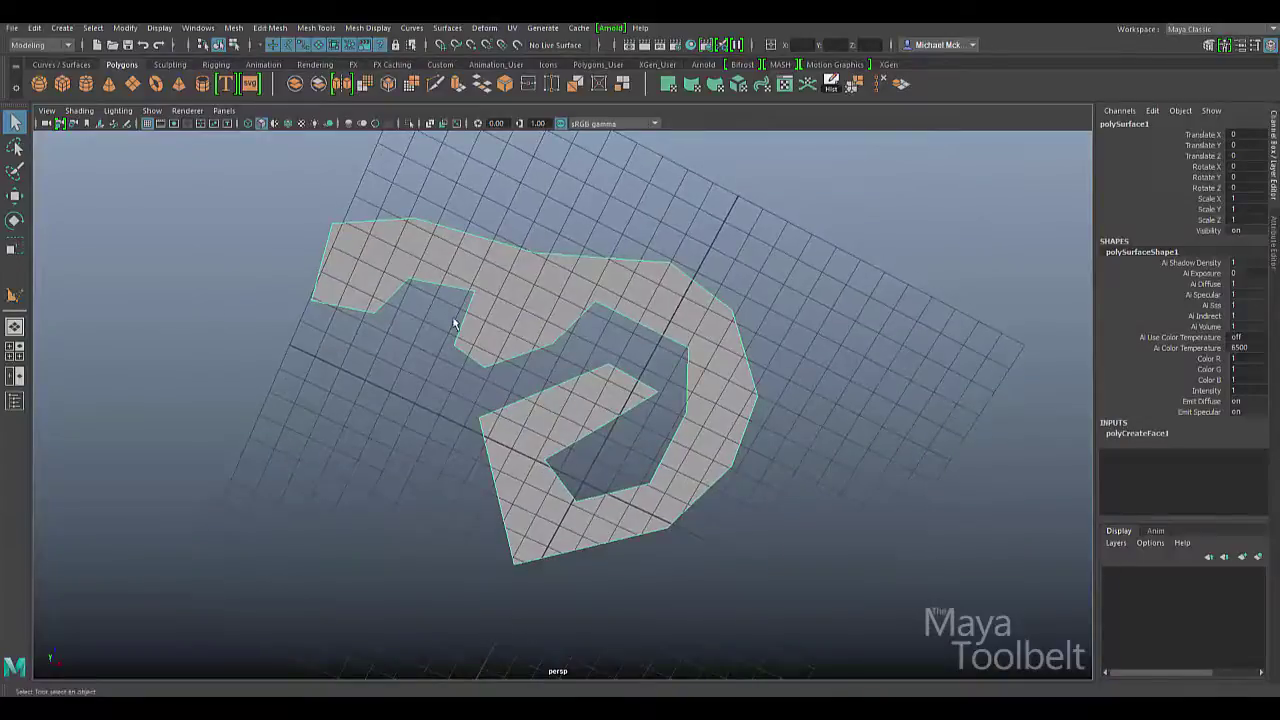
{"action": "left_click_drag", "start_coordinate": [768, 341], "coordinate": [717, 400], "text": "alt"}
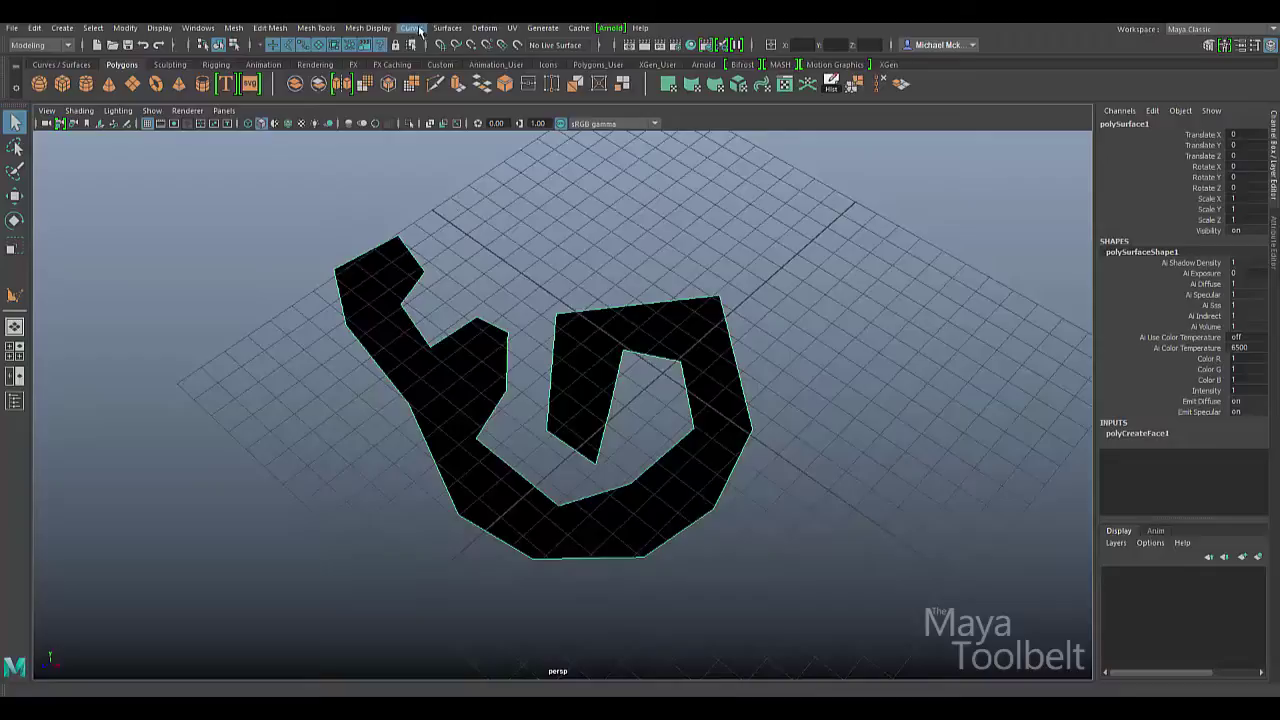
{"action": "left_click", "coordinate": [369, 30]}
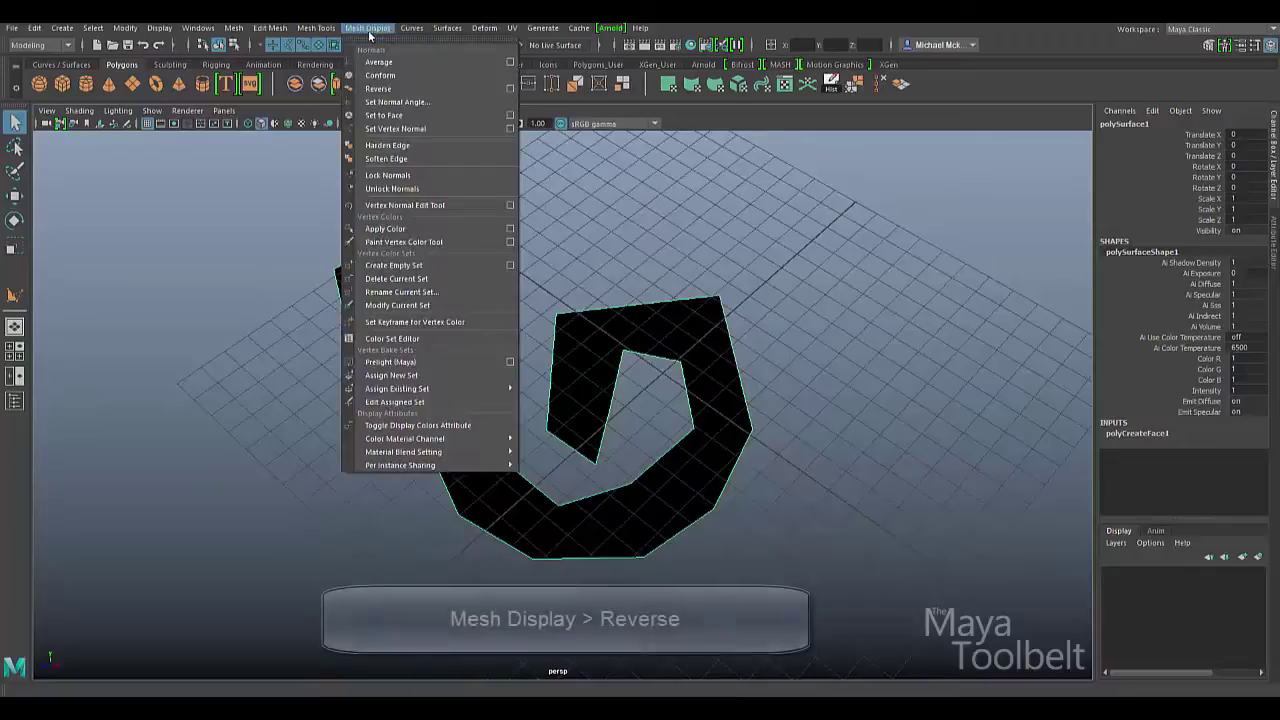
{"action": "left_click", "coordinate": [412, 89]}
{"action": "left_click", "coordinate": [630, 280]}
{"action": "left_click_drag", "start_coordinate": [734, 257], "coordinate": [766, 306], "text": "alt"}
{"action": "left_click", "coordinate": [712, 370]}
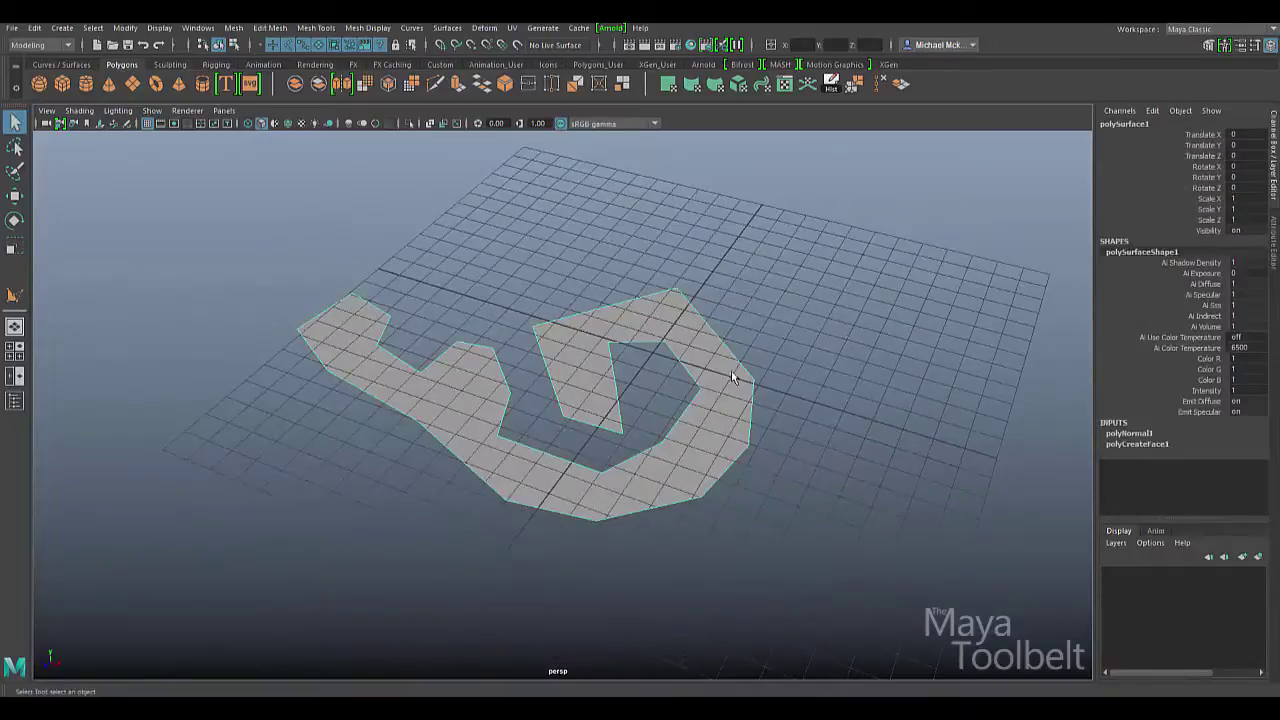
{"action": "left_click_drag", "start_coordinate": [755, 392], "coordinate": [722, 332], "text": "alt"}
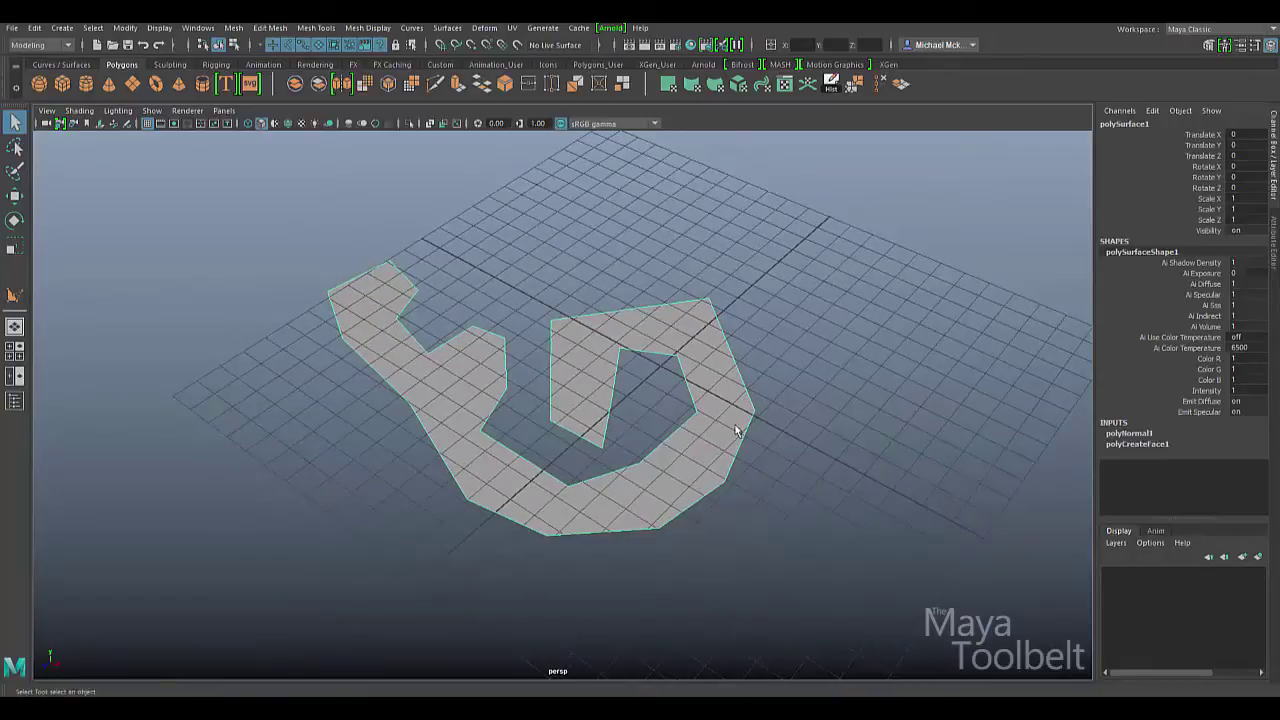
{"action": "left_click_drag", "start_coordinate": [763, 354], "coordinate": [732, 359], "text": "alt"}
- Extrude the polygon face upward to a Local Translate Z of about 1.6
{"action": "key", "text": "w"}
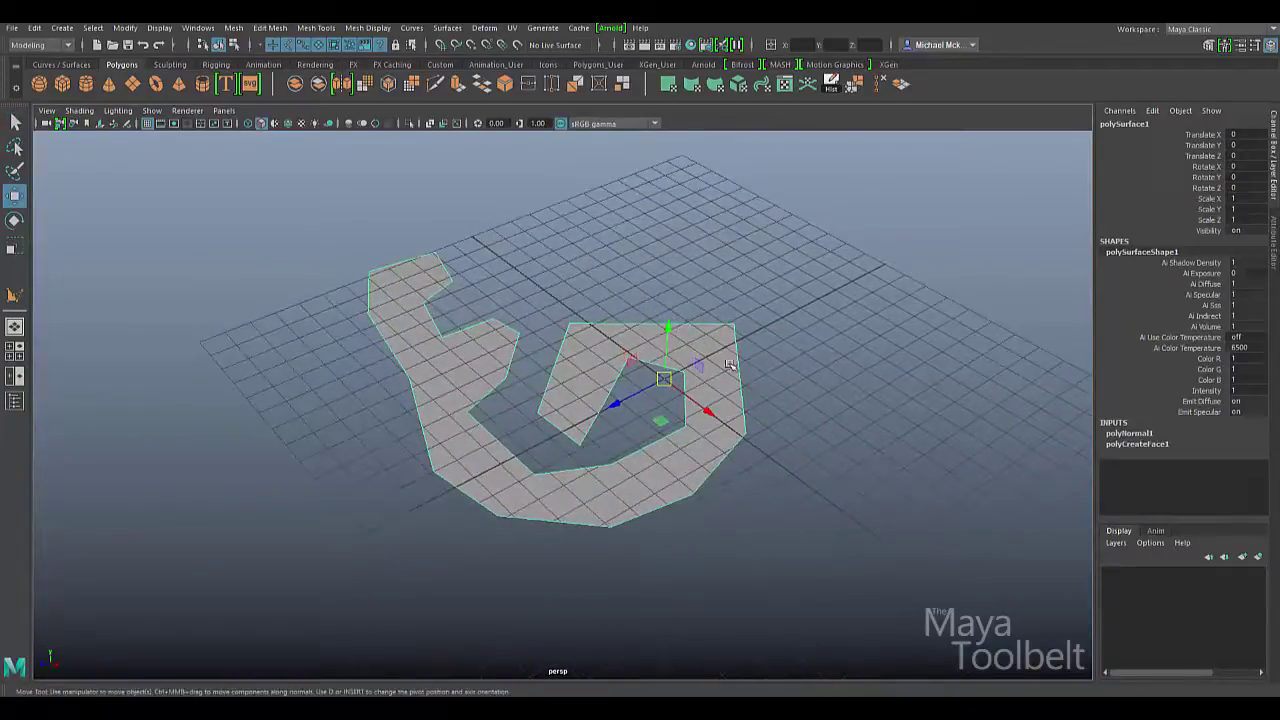
{"action": "left_click", "coordinate": [270, 27]}
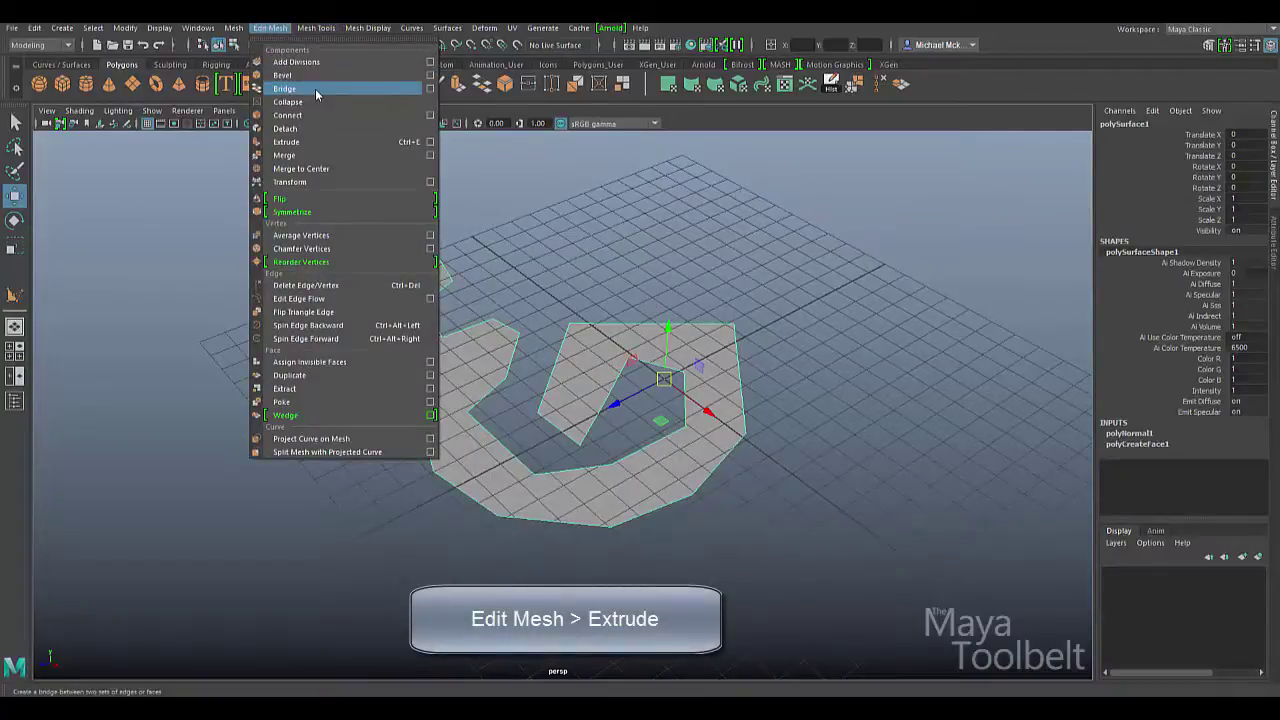
{"action": "left_click", "coordinate": [301, 140]}
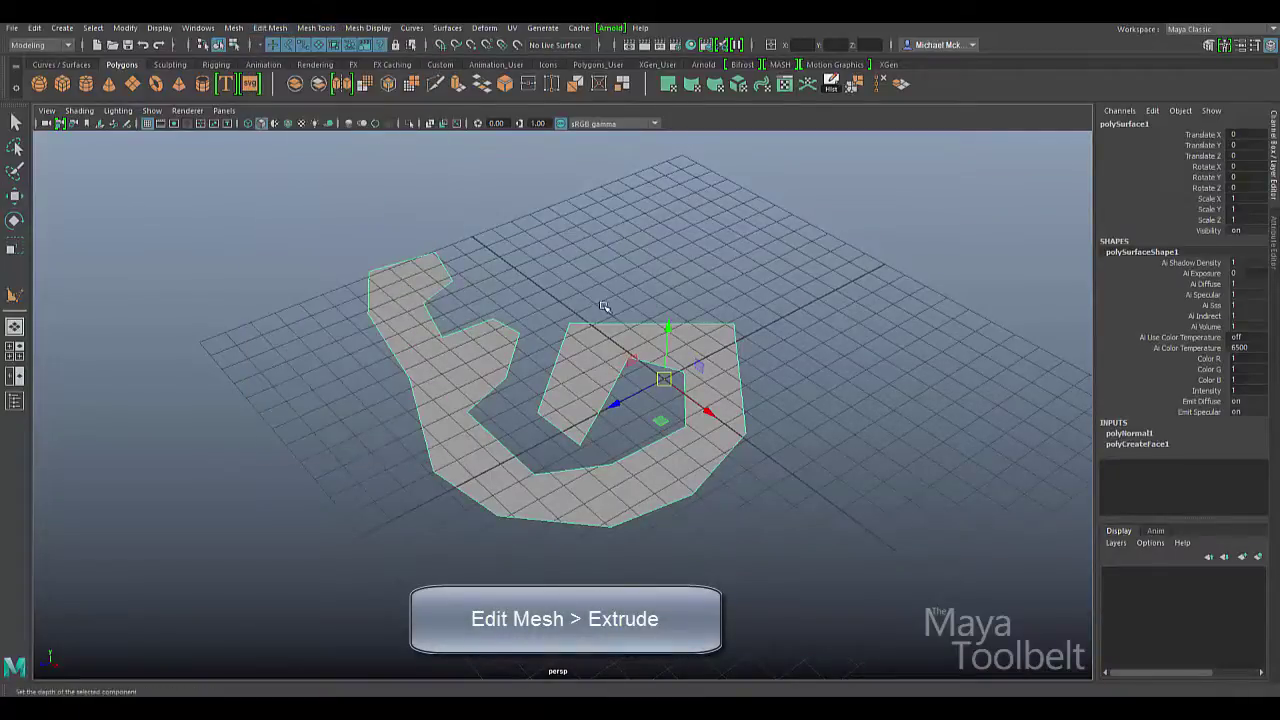
{"action": "left_click_drag", "start_coordinate": [549, 348], "coordinate": [551, 306]}
{"action": "left_click_drag", "start_coordinate": [737, 263], "coordinate": [440, 262], "text": "alt"}
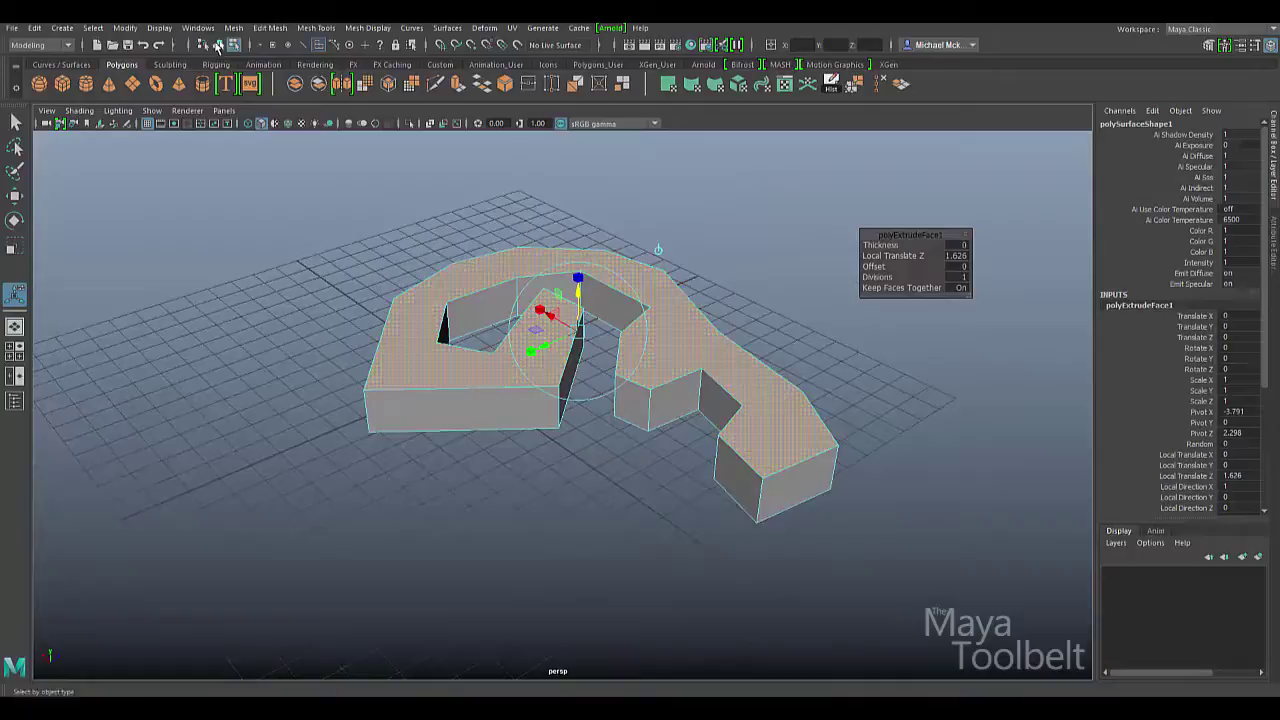
- Return to object selection, inspect the extruded shape from several sides, and delete it
{"action": "left_click", "coordinate": [218, 47]}
{"action": "left_click", "coordinate": [266, 217]}
{"action": "left_click_drag", "start_coordinate": [266, 217], "coordinate": [723, 314], "text": "alt"}
{"action": "left_click_drag", "start_coordinate": [862, 342], "coordinate": [703, 411], "text": "alt"}
{"action": "left_click", "coordinate": [643, 381]}
{"action": "left_click_drag", "start_coordinate": [830, 432], "coordinate": [636, 448], "text": "alt"}
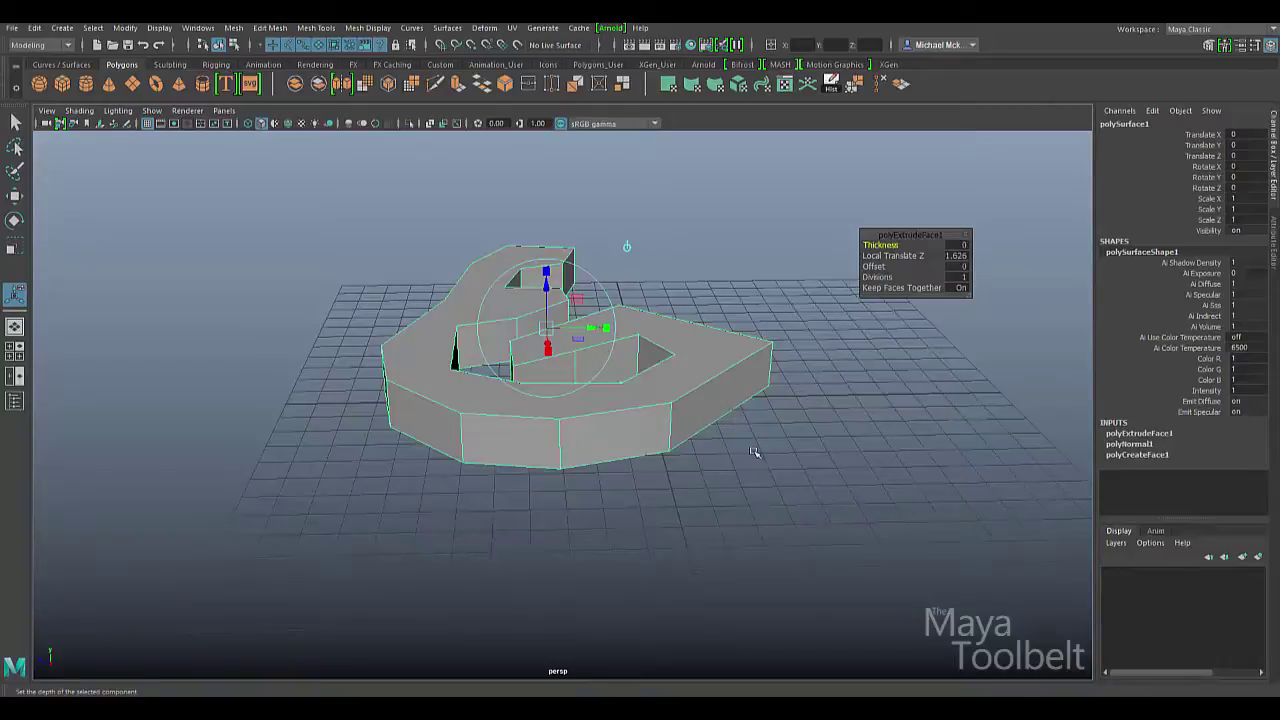
{"action": "left_click_drag", "start_coordinate": [694, 430], "coordinate": [731, 428], "text": "alt"}
{"action": "key", "text": "Delete"}
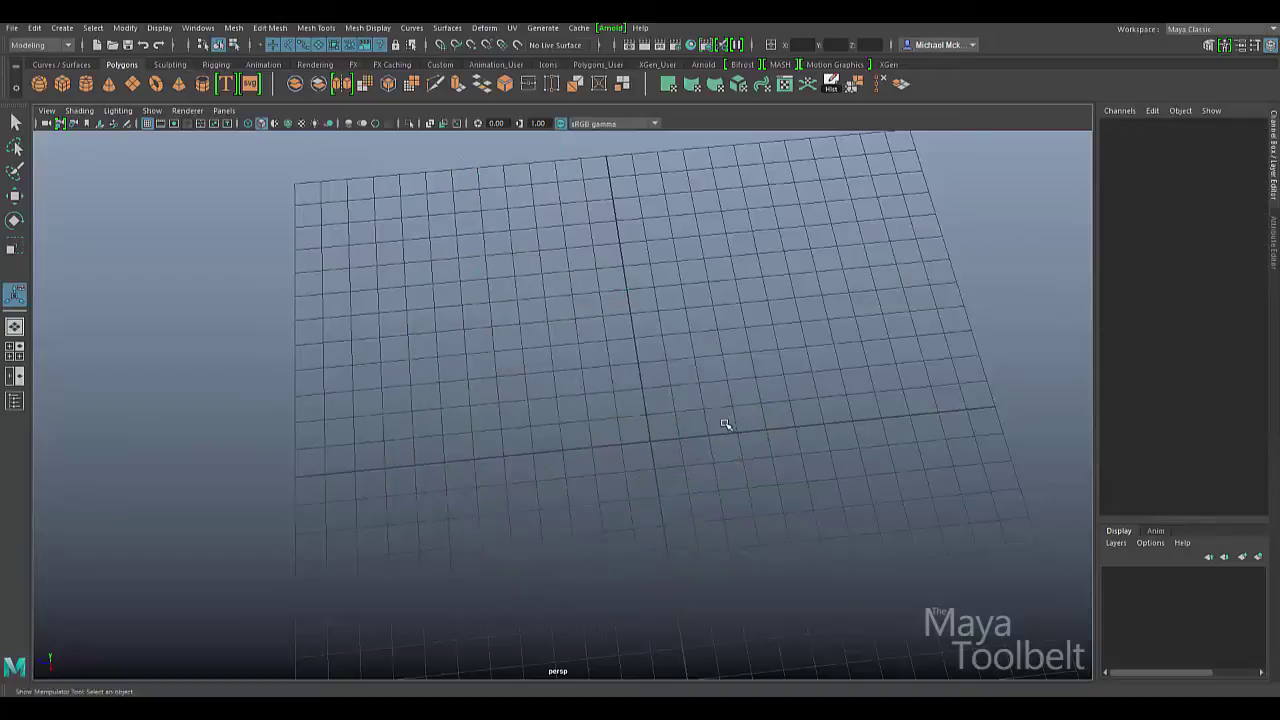
- Switch from the perspective view to a full-size side view
{"action": "left_click_drag", "start_coordinate": [648, 414], "coordinate": [681, 408], "text": "alt"}
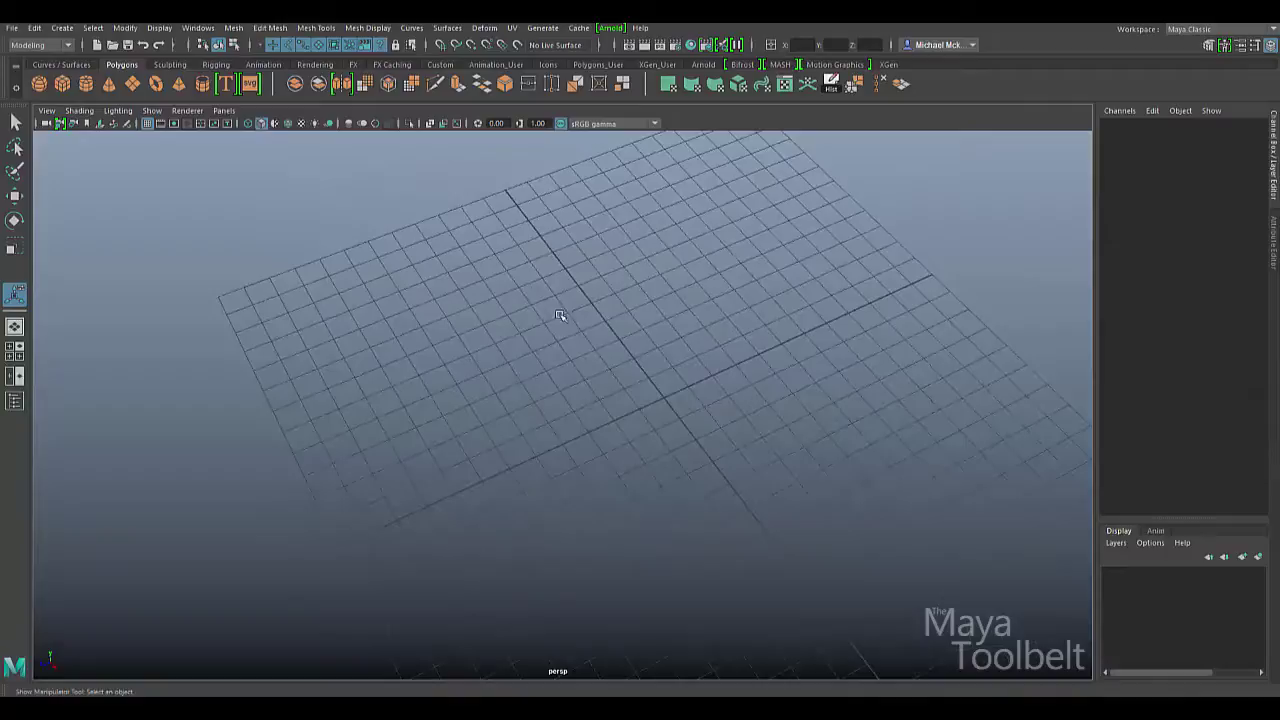
{"action": "left_click_drag", "start_coordinate": [602, 310], "coordinate": [681, 336], "text": "alt"}
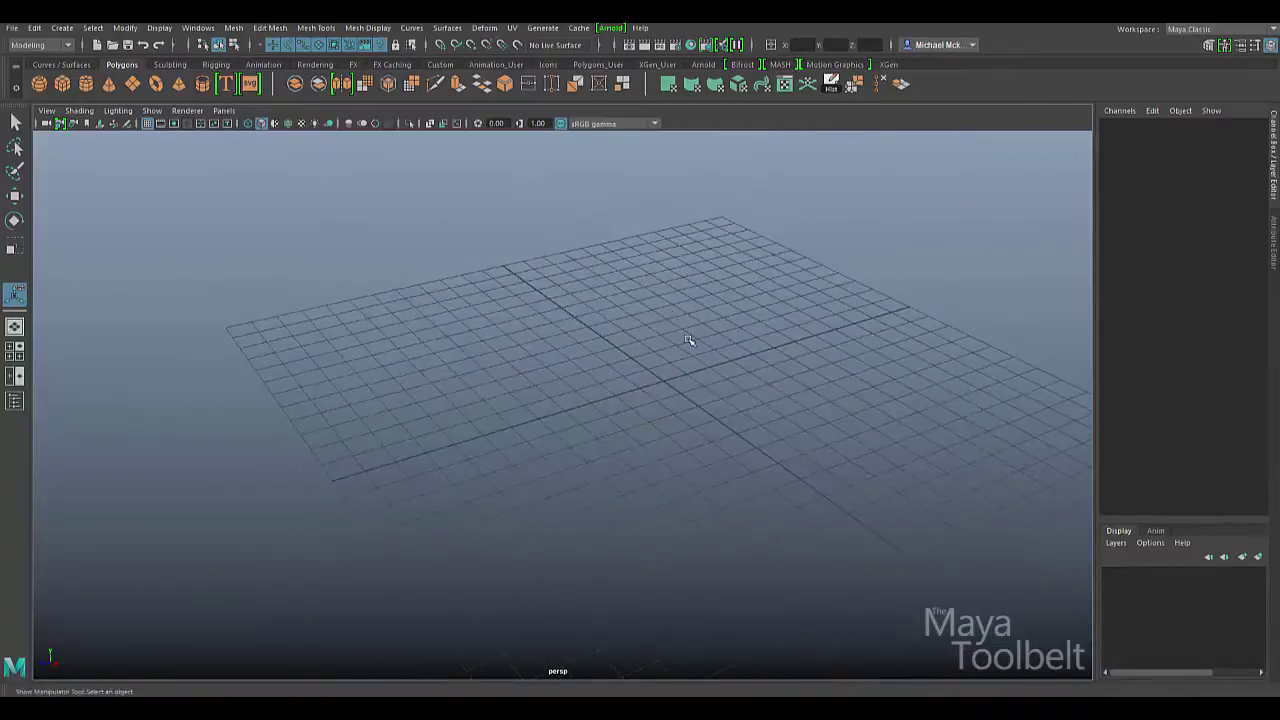
{"action": "key", "text": "space"}
{"action": "key", "text": "space"}
{"action": "key", "text": "space"}
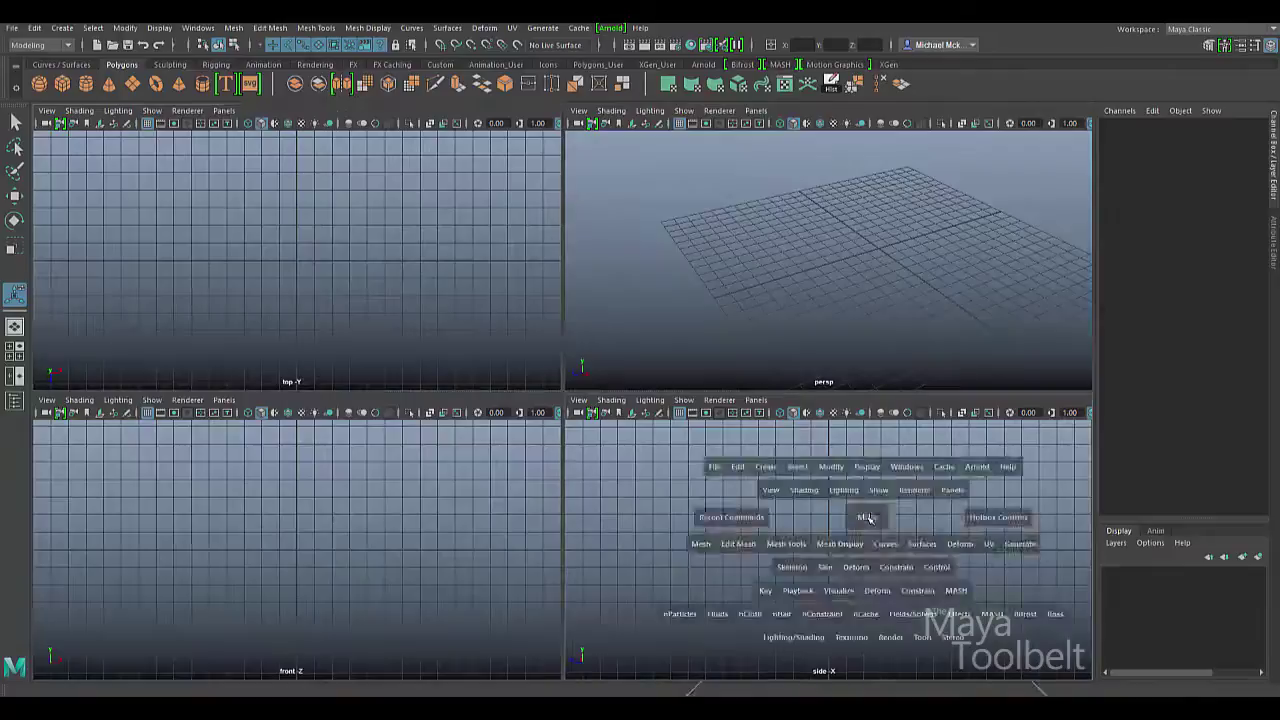
{"action": "middle_click_drag", "start_coordinate": [754, 391], "coordinate": [737, 374], "text": "alt"}
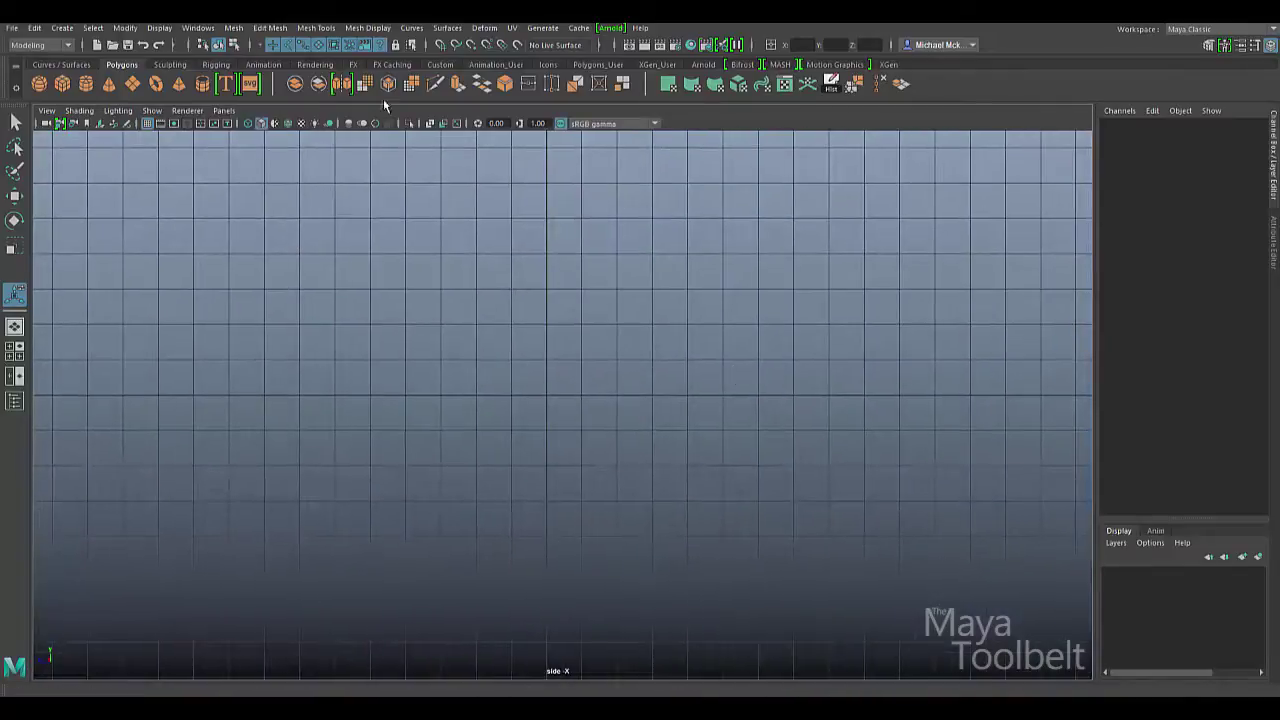
- Start a car side profile with the Create Polygon tool, placing the flat roof, sloping window, short deck and one end
{"action": "left_click", "coordinate": [310, 29]}
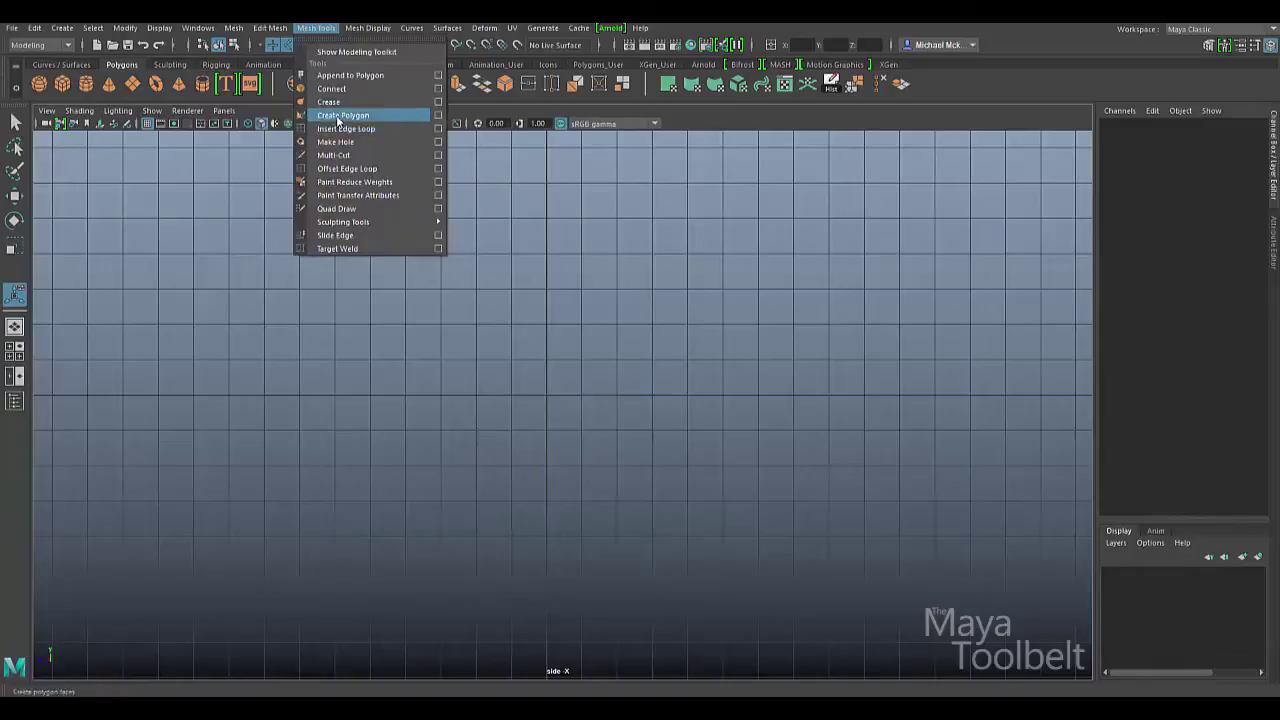
{"action": "left_click", "coordinate": [340, 115]}
{"action": "left_click", "coordinate": [585, 253]}
{"action": "left_click", "coordinate": [414, 255]}
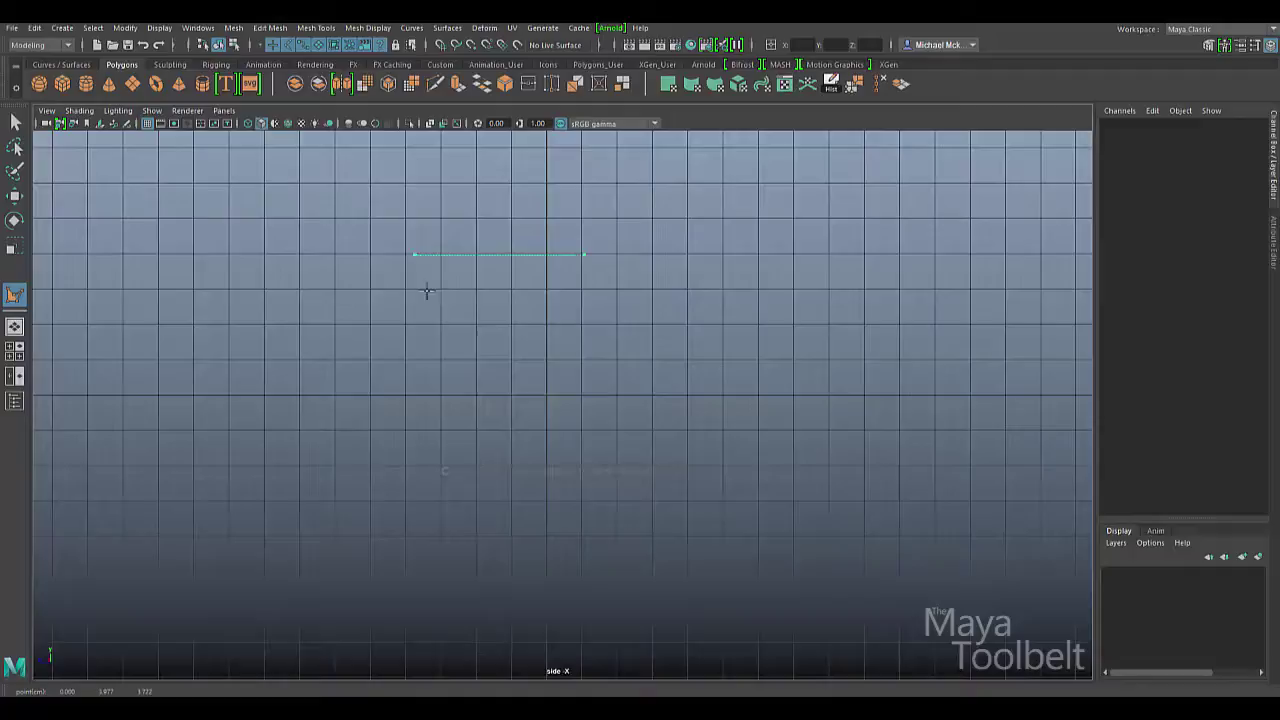
{"action": "left_click", "coordinate": [369, 329]}
{"action": "left_click", "coordinate": [280, 344]}
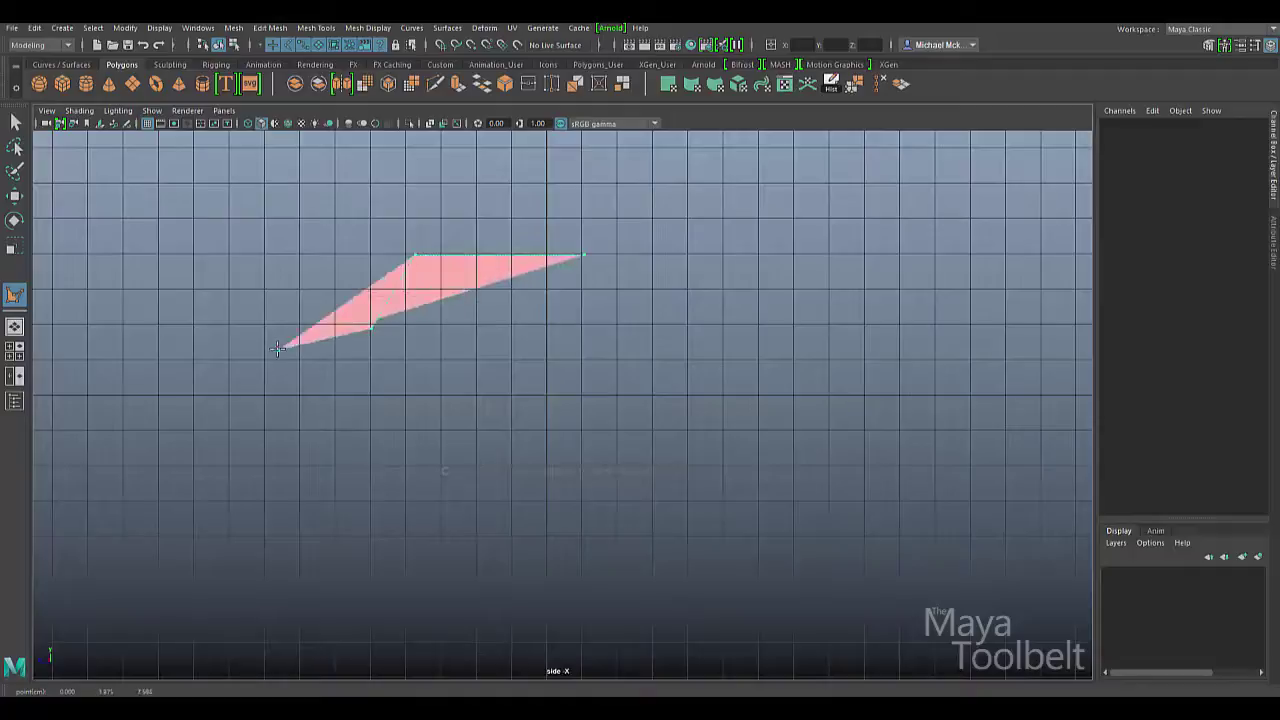
{"action": "left_click", "coordinate": [250, 403]}
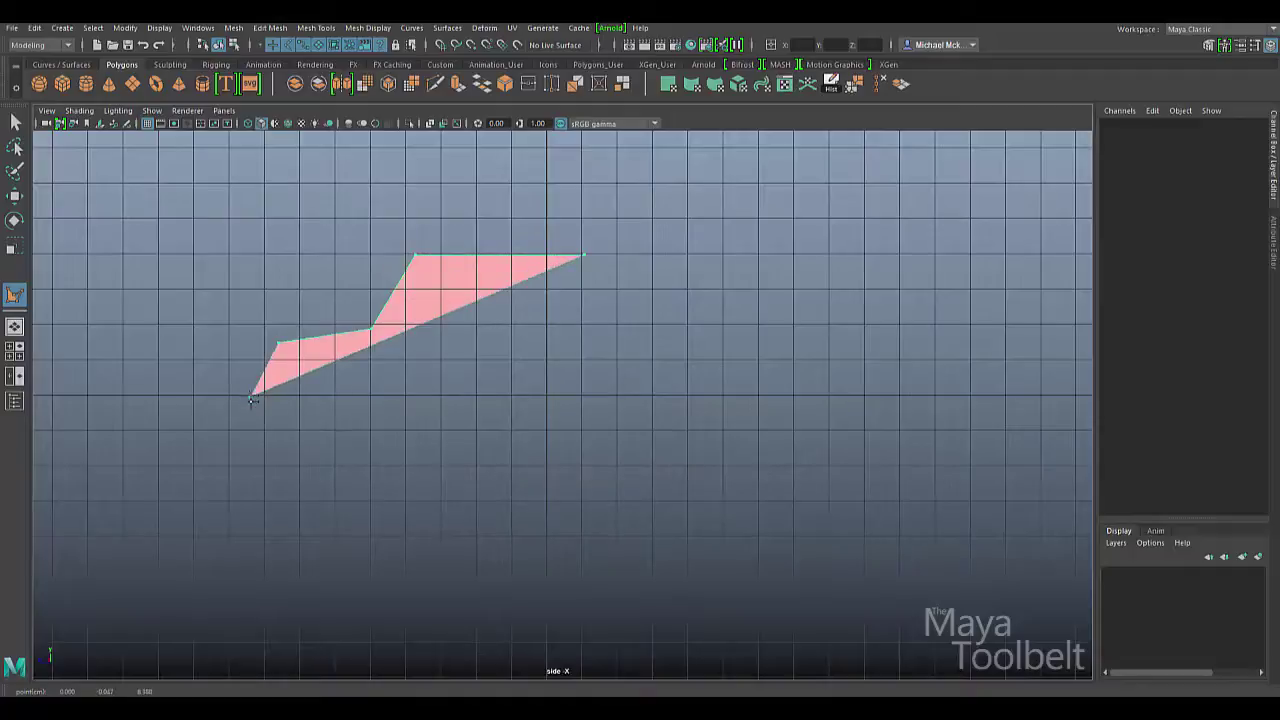
{"action": "left_click", "coordinate": [297, 421]}
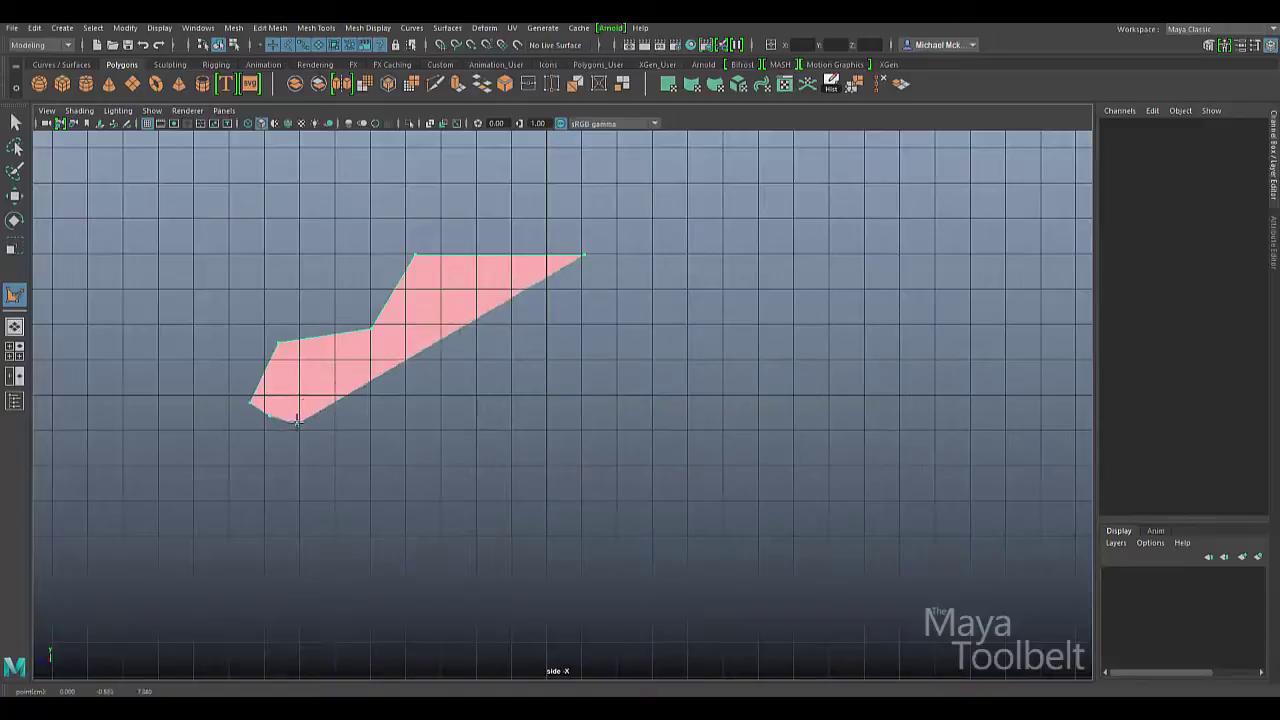
- Continue the car outline along the underside, placing vertices for both wheel arches and the straight sill between them
{"action": "left_click", "coordinate": [322, 385]}
{"action": "left_click", "coordinate": [367, 385]}
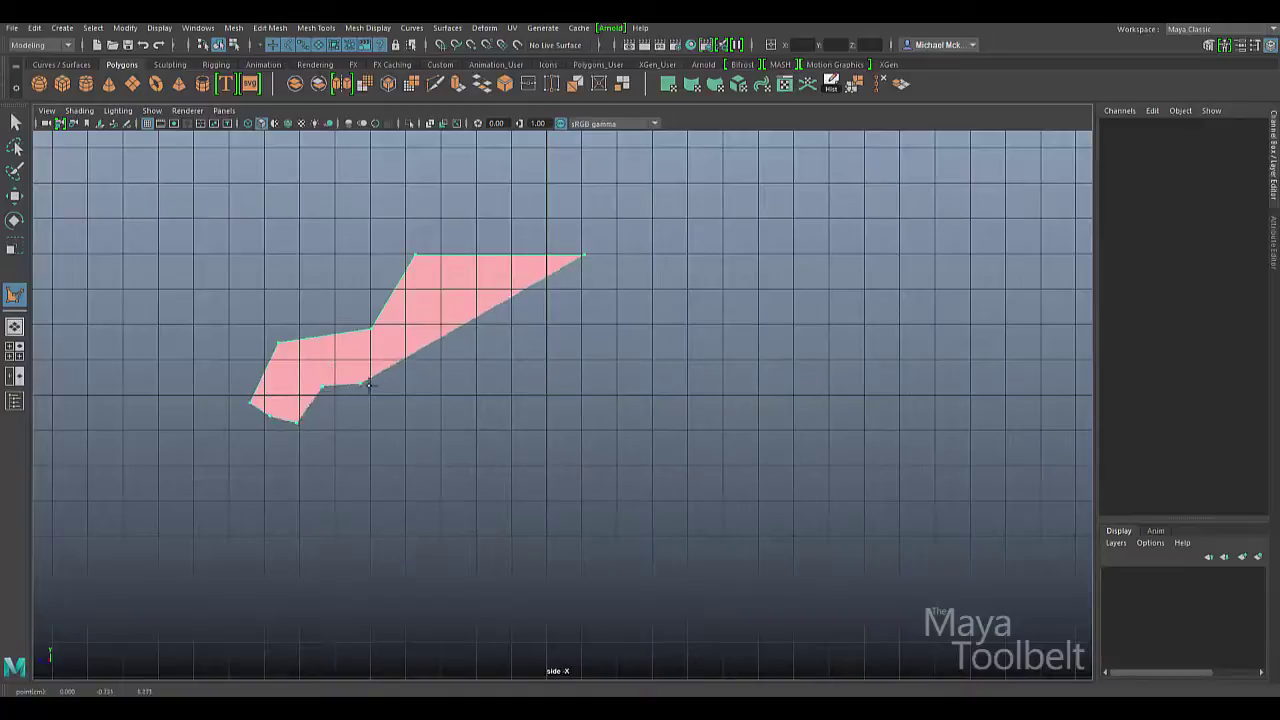
{"action": "left_click", "coordinate": [389, 421]}
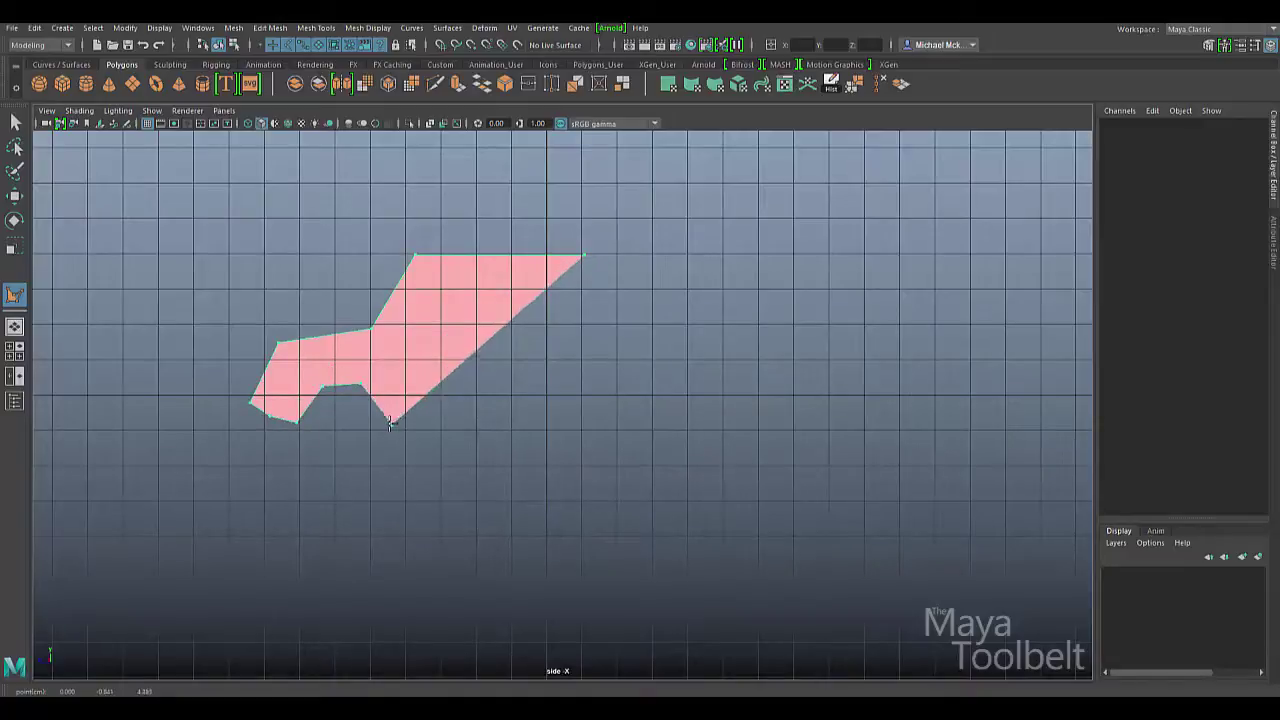
{"action": "left_click", "coordinate": [597, 421]}
{"action": "left_click", "coordinate": [607, 421]}
{"action": "left_click", "coordinate": [627, 383]}
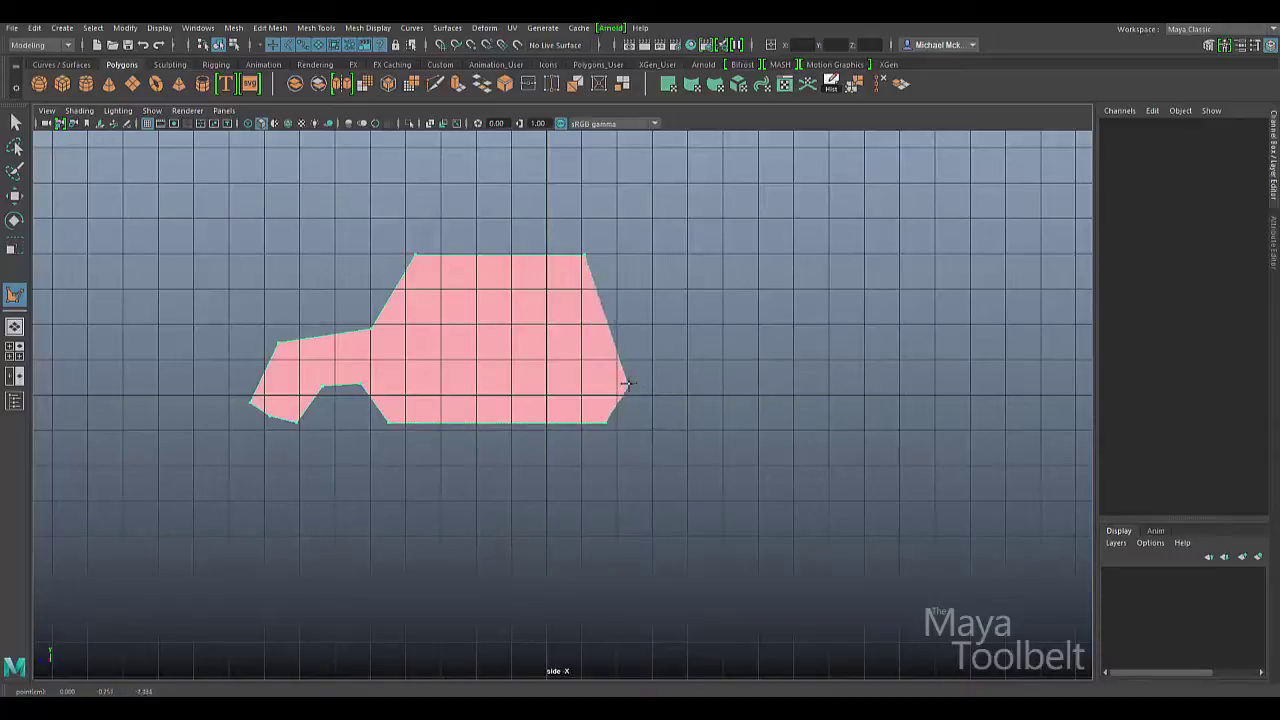
{"action": "left_click", "coordinate": [674, 385]}
{"action": "left_click", "coordinate": [691, 421]}
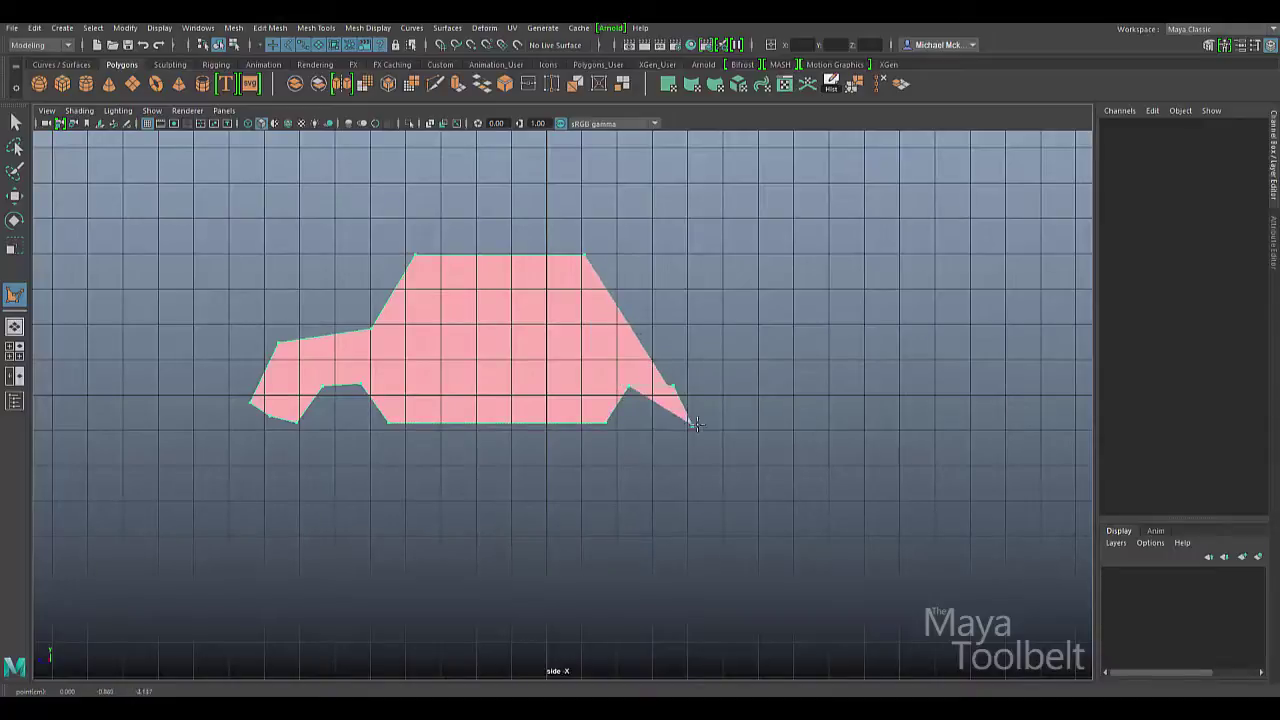
- Outline the car's bumper and hood up to the base of the cabin, and finish the polygon
{"action": "left_click_drag", "start_coordinate": [768, 413], "coordinate": [838, 354]}
{"action": "left_click", "coordinate": [819, 403]}
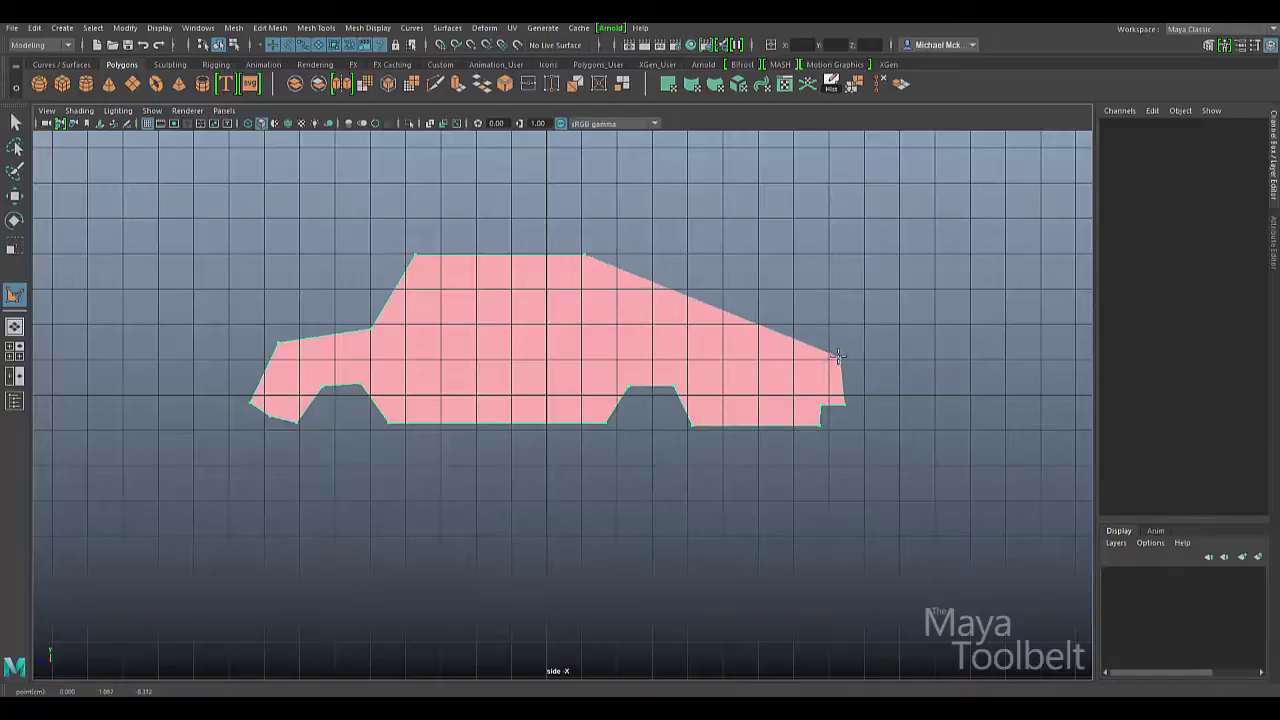
{"action": "left_click_drag", "start_coordinate": [749, 323], "coordinate": [738, 324]}
{"action": "left_click_drag", "start_coordinate": [654, 330], "coordinate": [652, 322]}
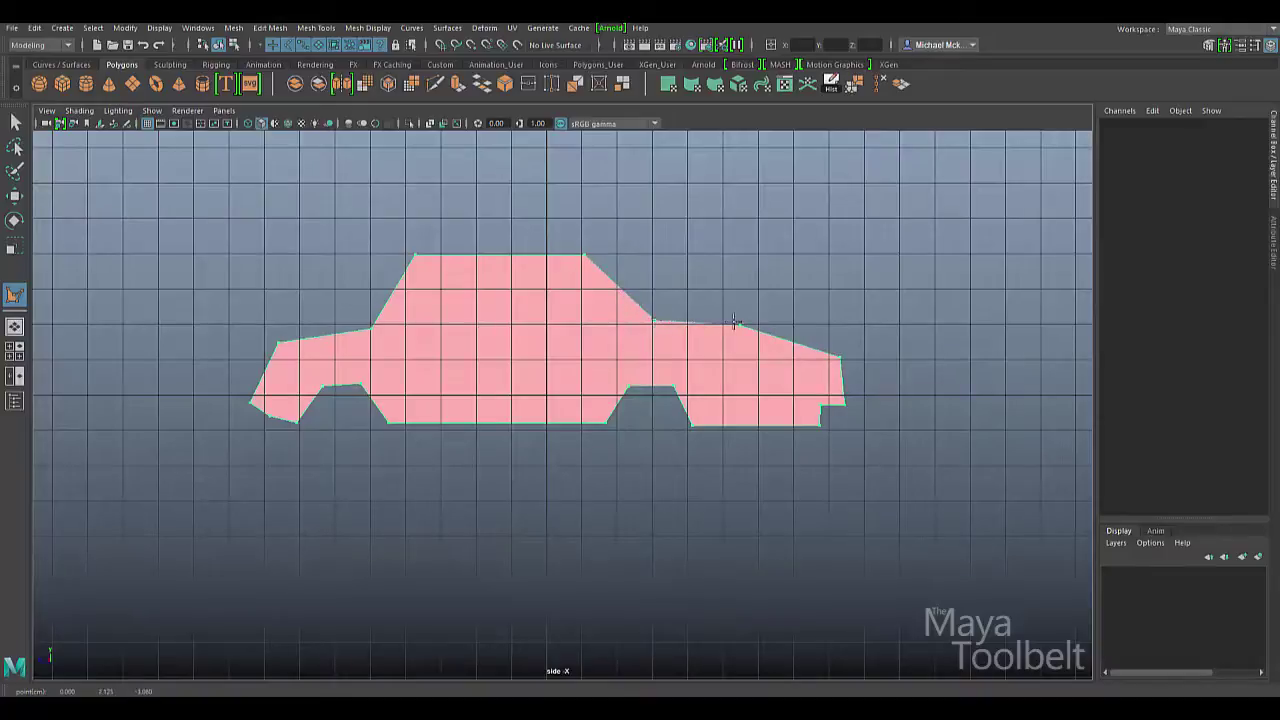
{"action": "key", "text": "w"}
- Switch to the perspective view and raise the car profile above the grid to a Translate Y of about 1.546
{"action": "key", "text": "space"}
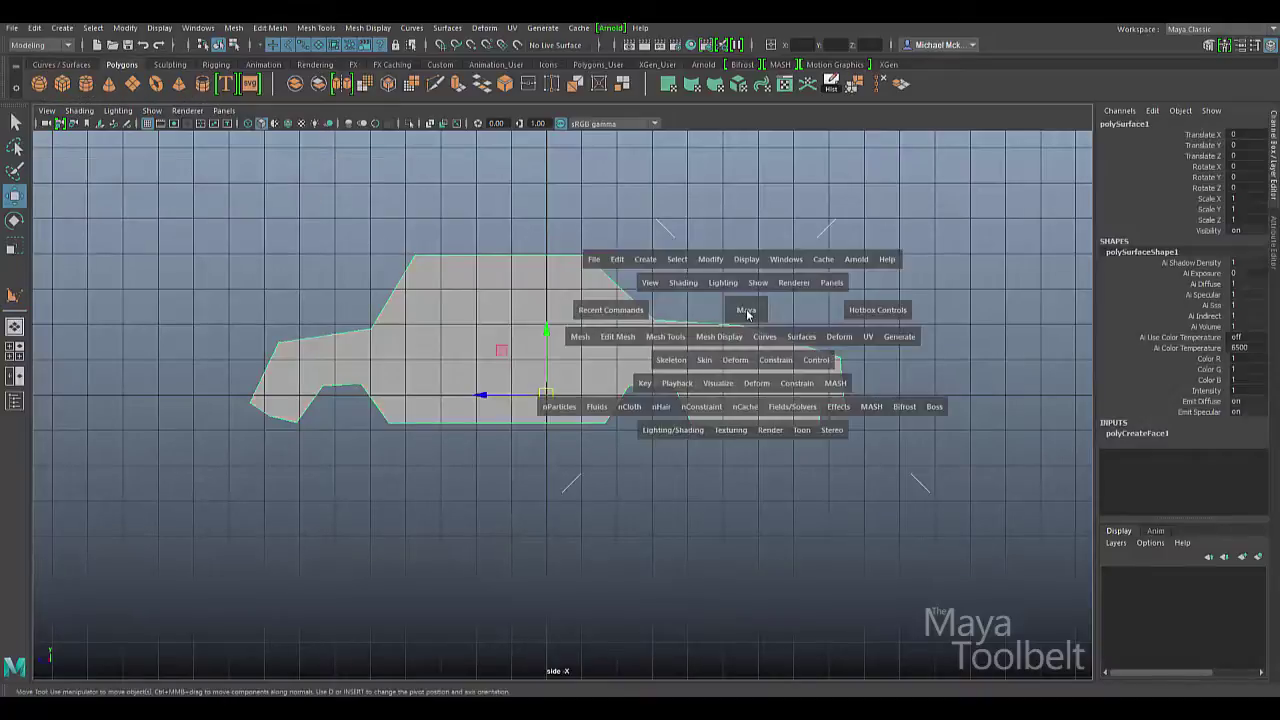
{"action": "left_click", "coordinate": [752, 283]}
{"action": "left_click_drag", "start_coordinate": [752, 283], "coordinate": [740, 320], "text": "alt"}
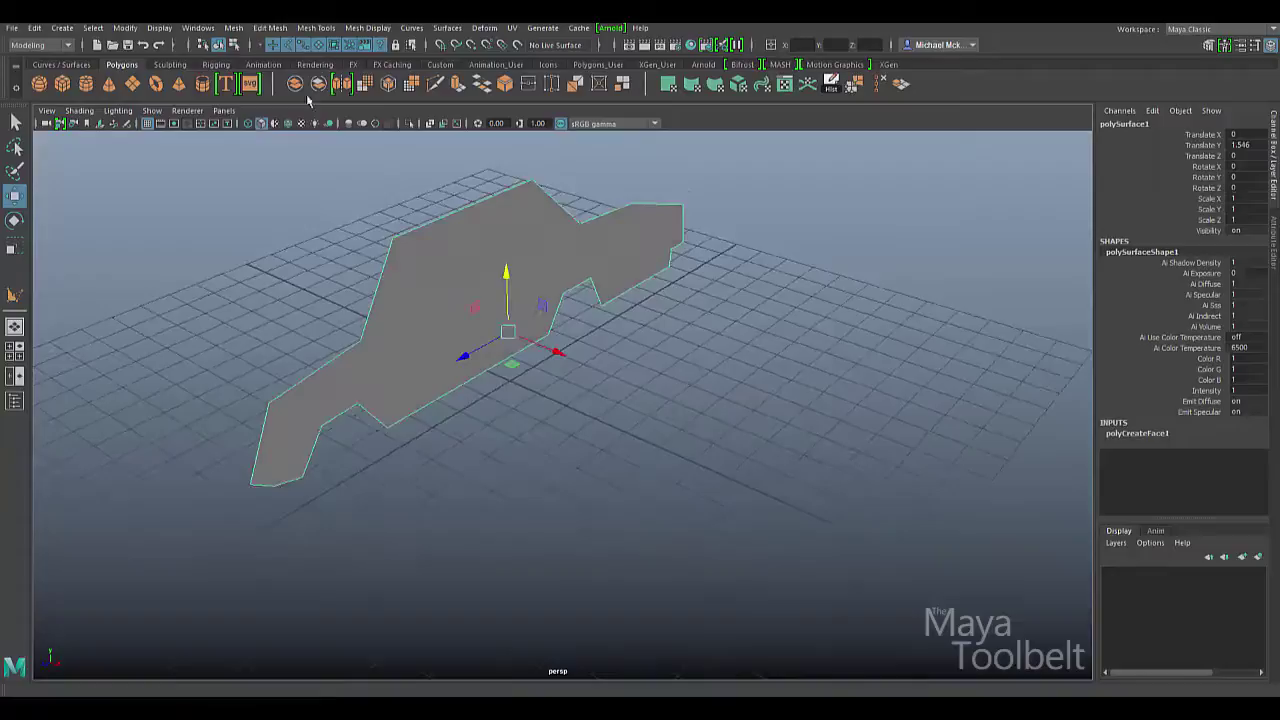
- Extrude the flat car profile sideways into a solid car body and deselect it
{"action": "left_click", "coordinate": [270, 27]}
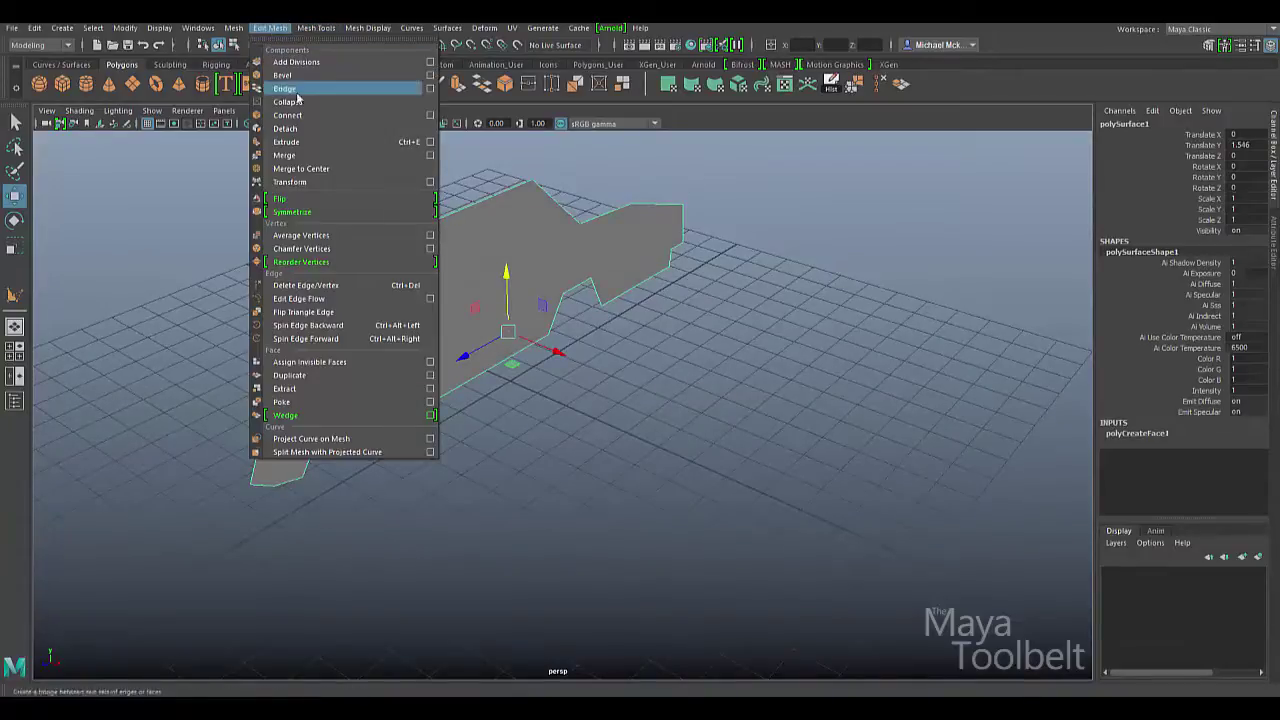
{"action": "left_click", "coordinate": [298, 141]}
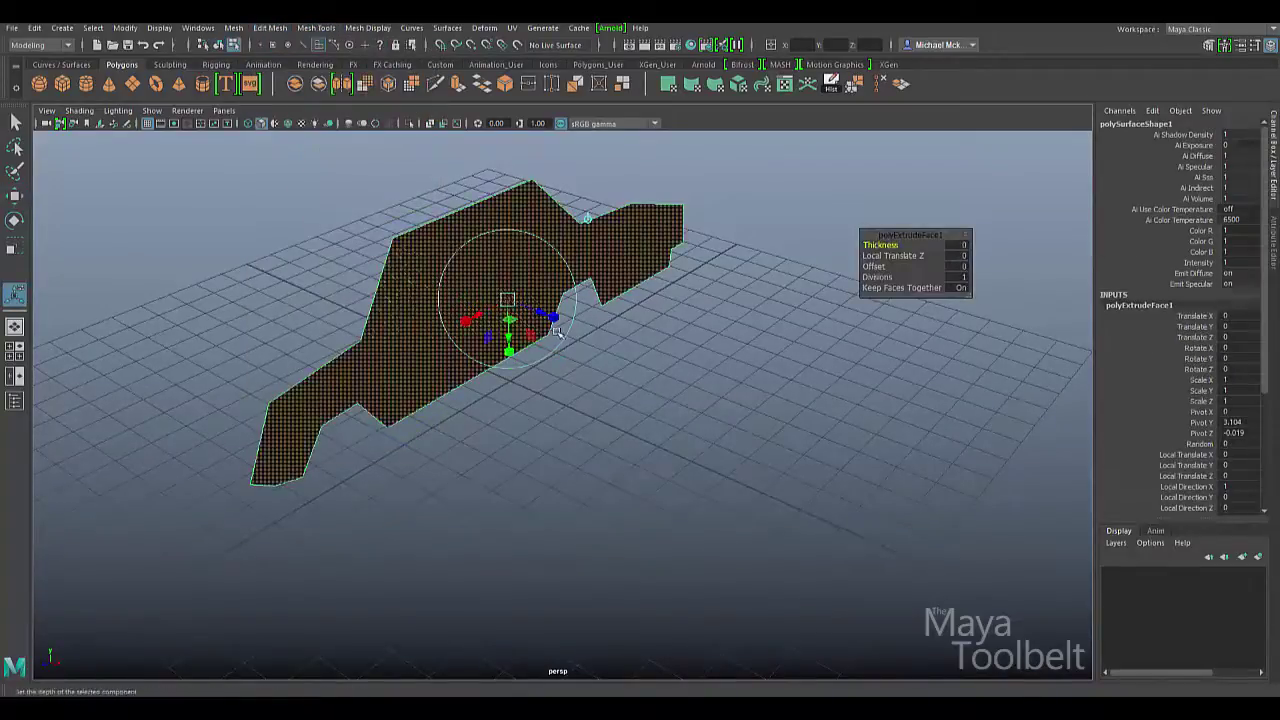
{"action": "left_click_drag", "start_coordinate": [552, 334], "coordinate": [657, 397]}
{"action": "left_click", "coordinate": [686, 302]}
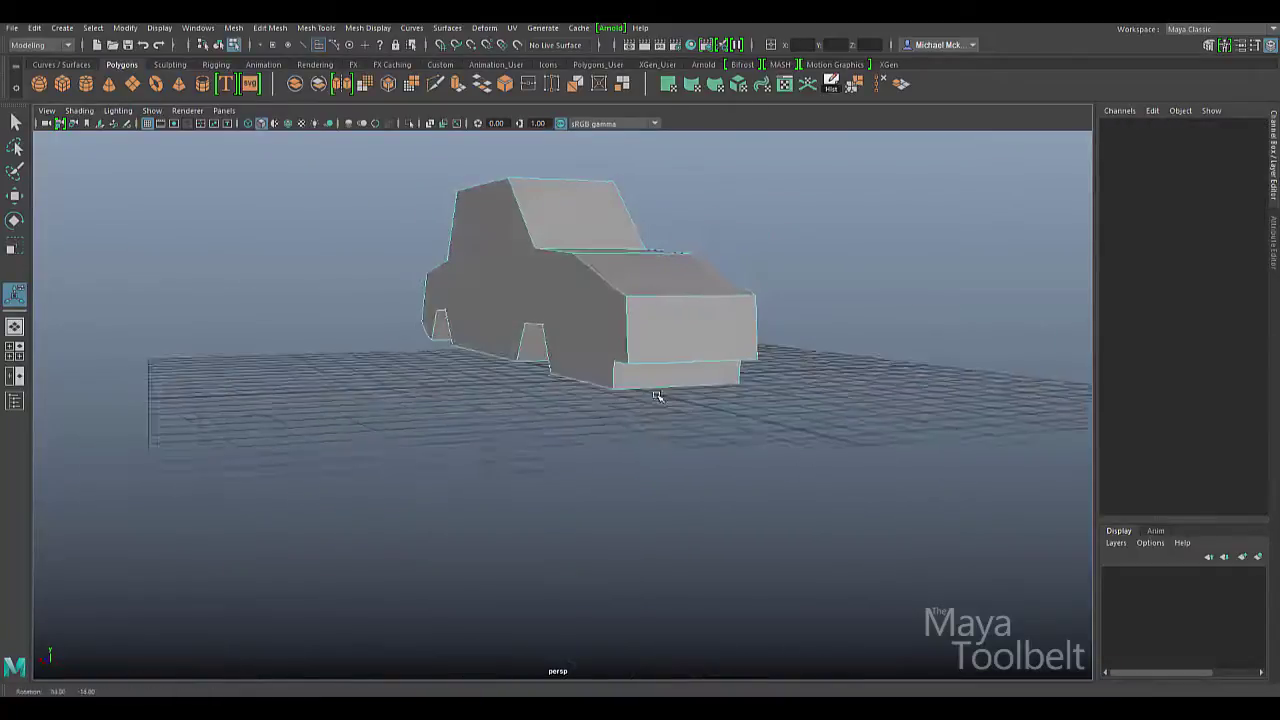
- Return to object selection, inspect the extruded car body from several sides, and delete it
{"action": "left_click", "coordinate": [218, 44]}
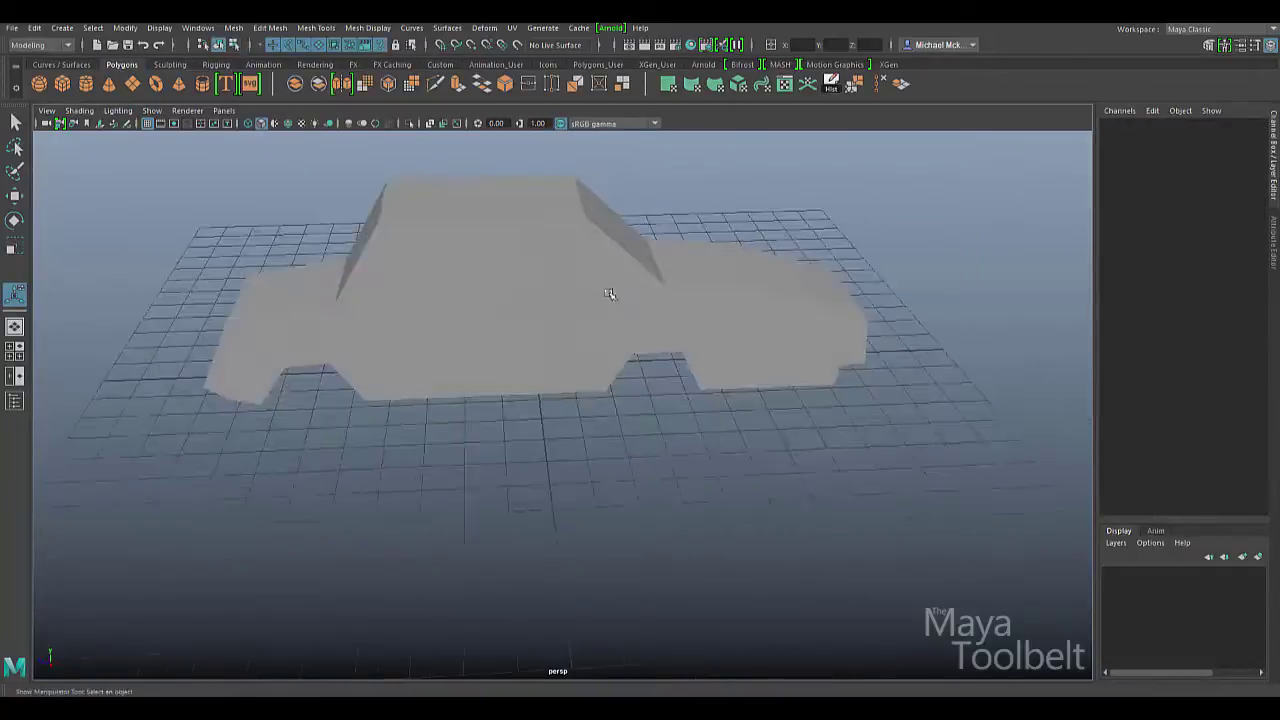
{"action": "left_click", "coordinate": [733, 353]}
{"action": "left_click_drag", "start_coordinate": [733, 353], "coordinate": [611, 323], "text": "alt"}
{"action": "key", "text": "q"}
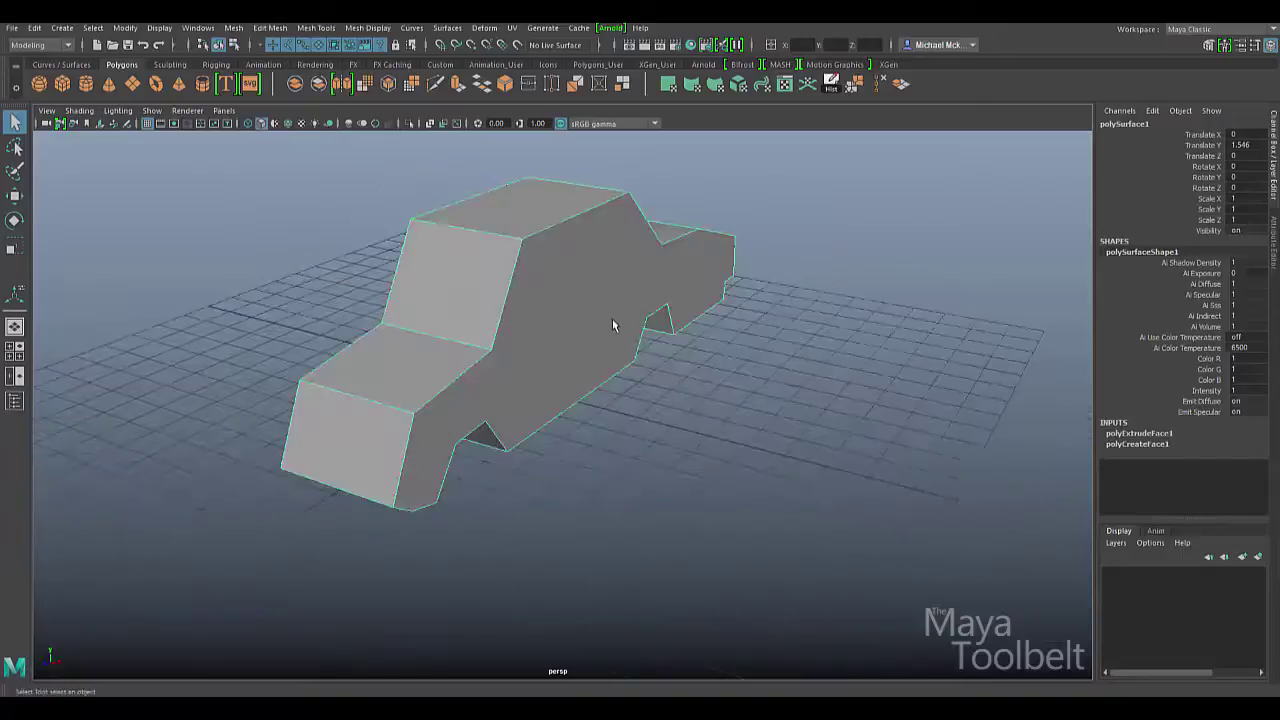
{"action": "key", "text": "Delete"}
{"action": "key", "text": "f"}
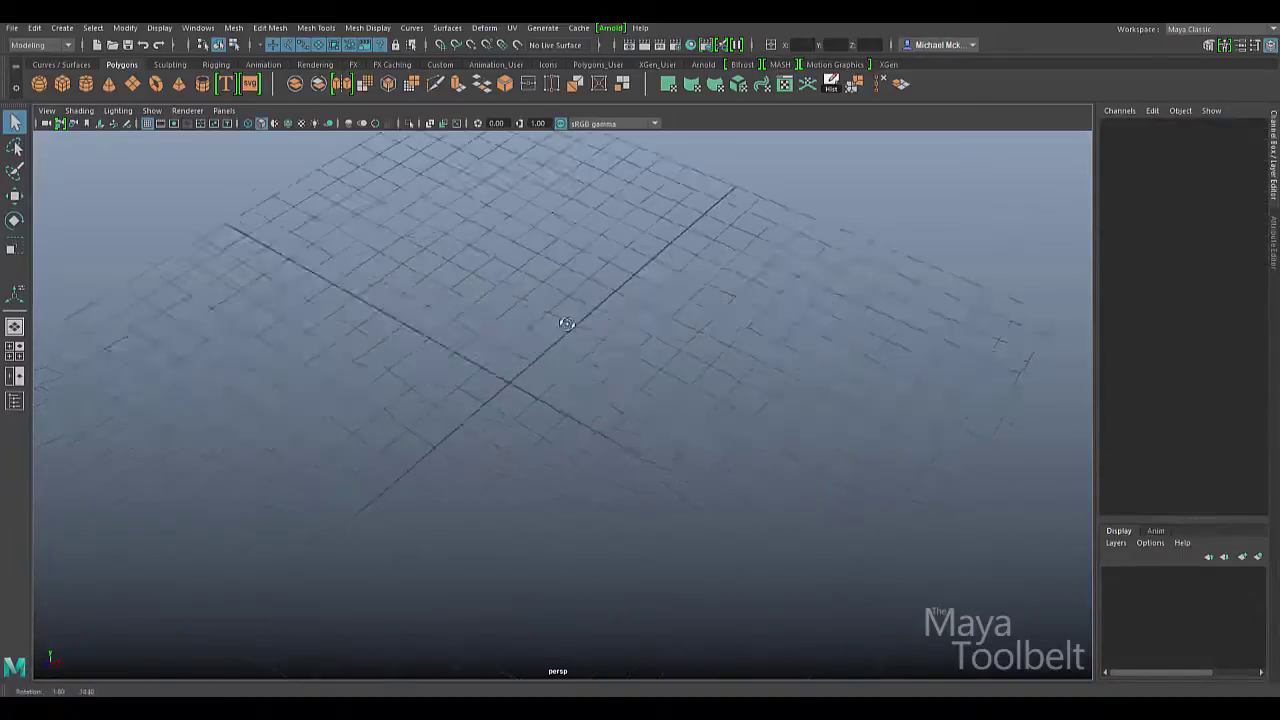
- Start a new polygon with the Create Polygon tool, snapping the first three vertices to grid intersections around the origin
{"action": "left_click_drag", "start_coordinate": [520, 250], "coordinate": [435, 193], "text": "alt"}
{"action": "left_click", "coordinate": [368, 27]}
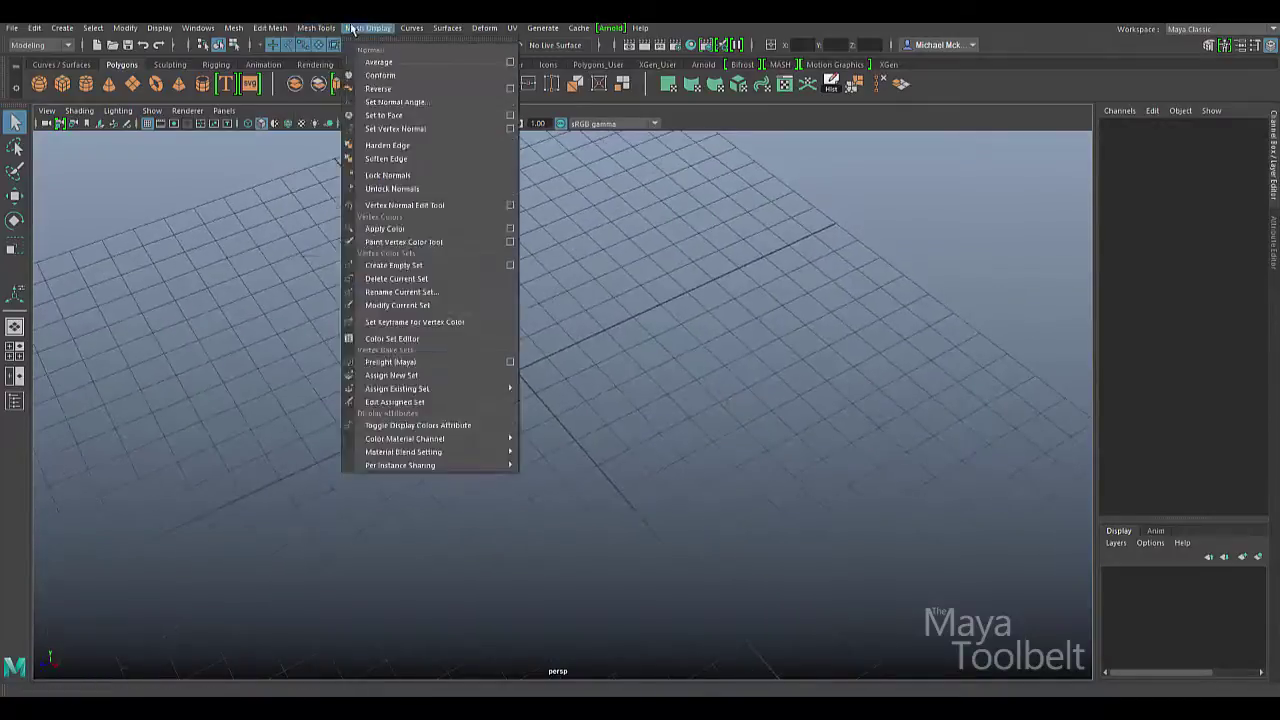
{"action": "mouse_move", "coordinate": [316, 27]}
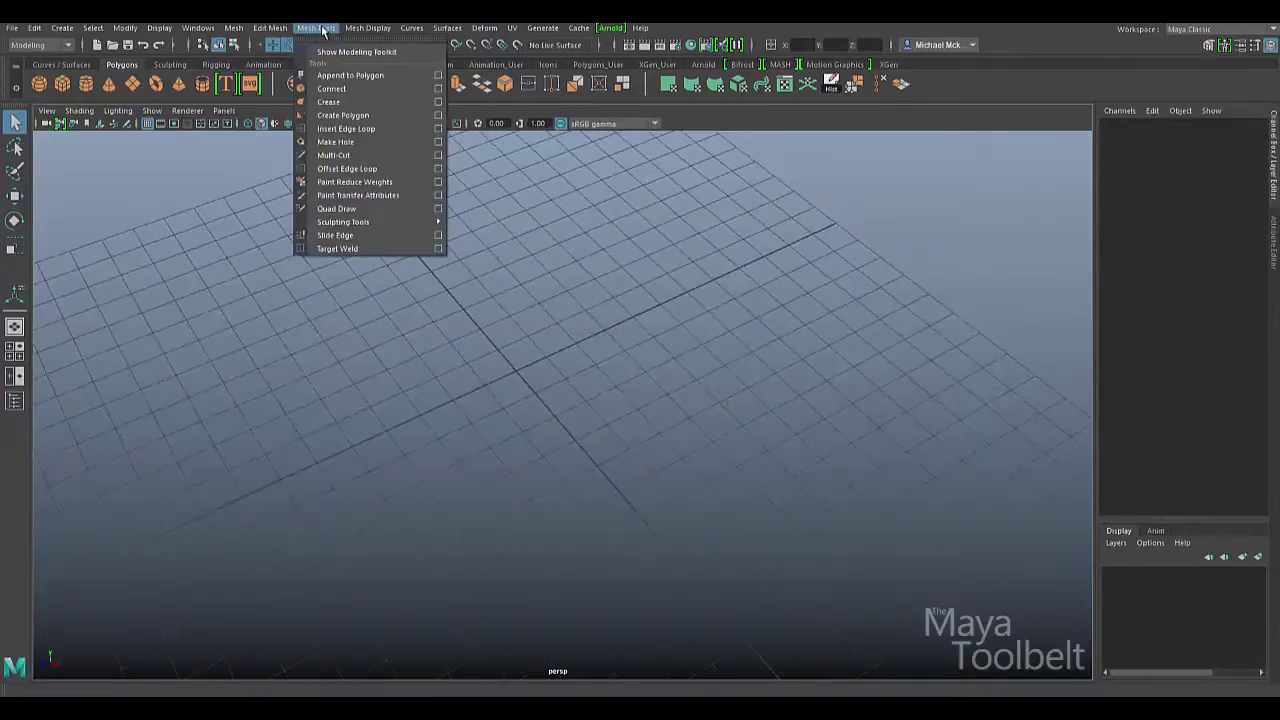
{"action": "left_click", "coordinate": [343, 115]}
{"action": "left_click_drag", "start_coordinate": [366, 274], "coordinate": [640, 380], "text": "alt"}
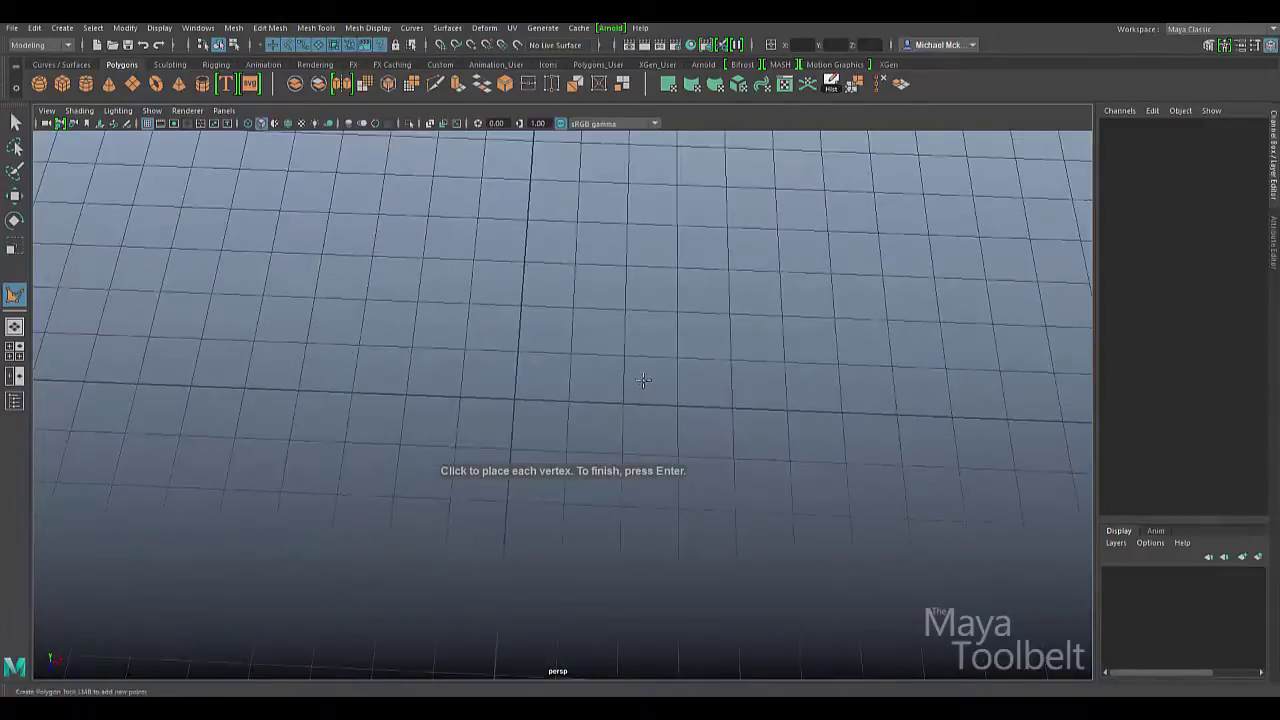
{"action": "left_click", "coordinate": [518, 350]}
{"action": "left_click", "coordinate": [572, 352]}
{"action": "left_click", "coordinate": [568, 451]}
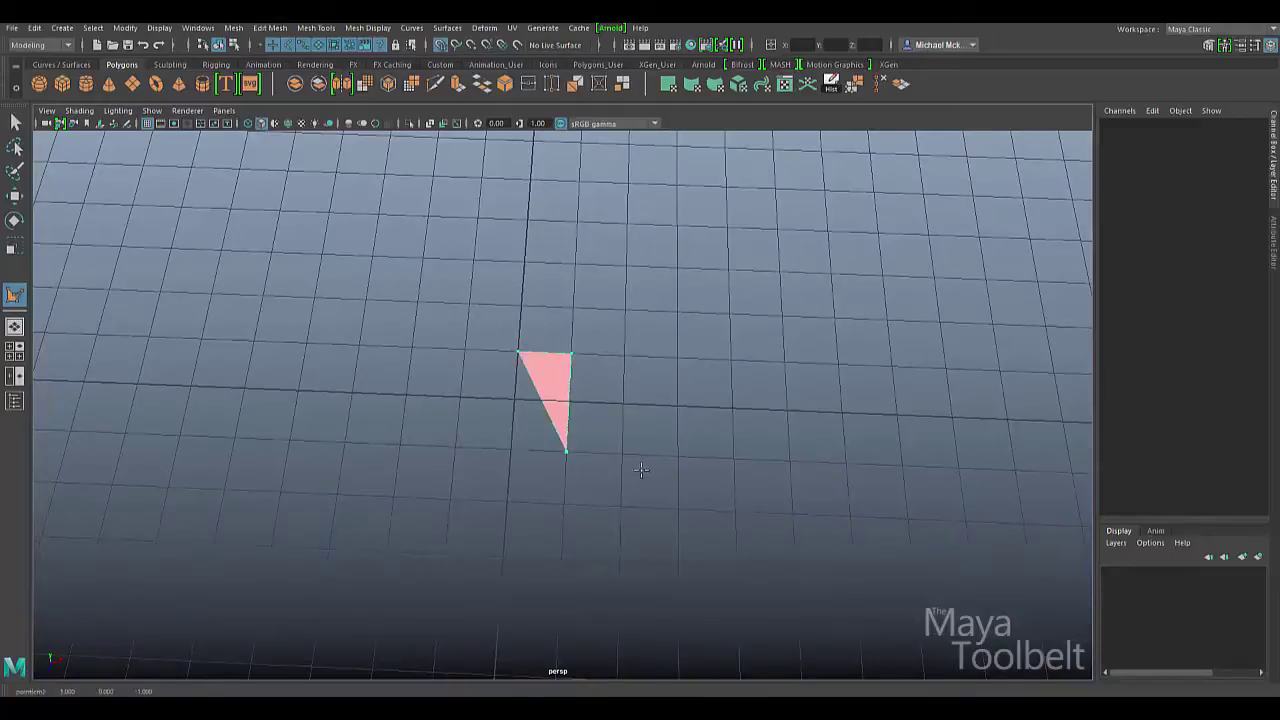
- Complete an L-shaped outline with angled corners by snapping five more vertices to the grid, and finish the polygon
{"action": "left_click", "coordinate": [620, 505]}
{"action": "left_click", "coordinate": [736, 511]}
{"action": "left_click", "coordinate": [736, 566]}
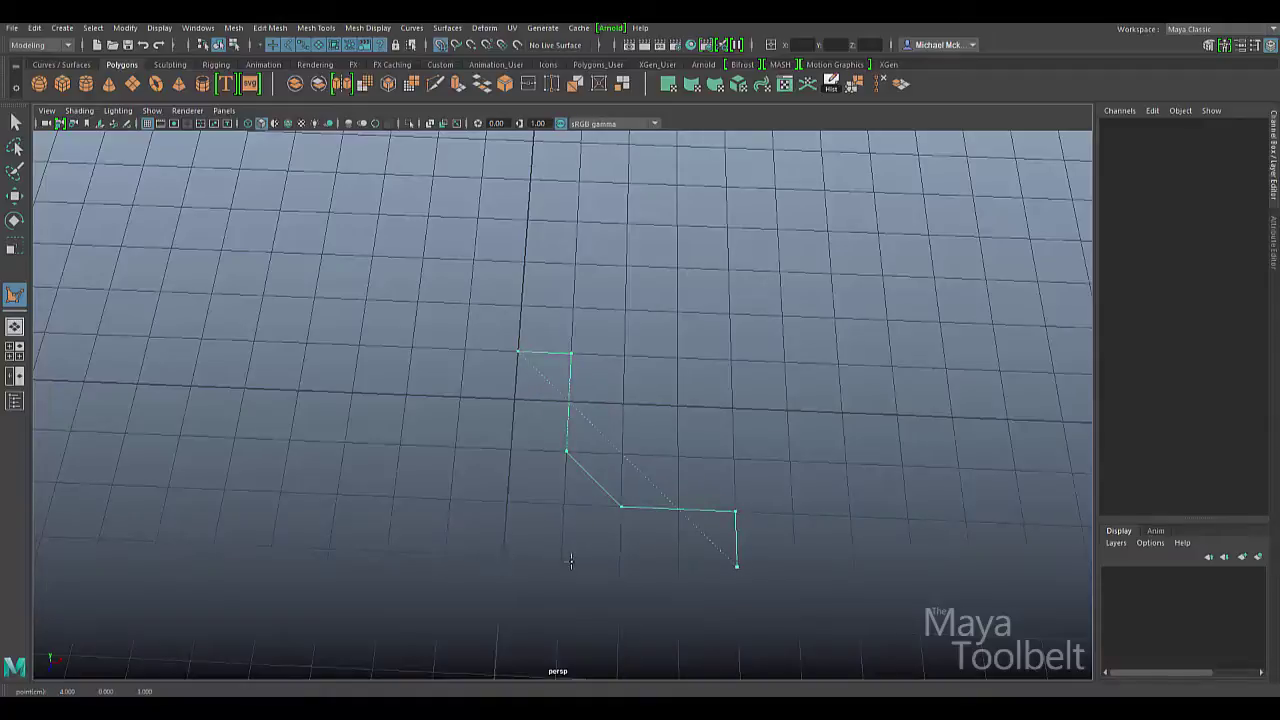
{"action": "left_click", "coordinate": [561, 558]}
{"action": "left_click", "coordinate": [507, 500]}
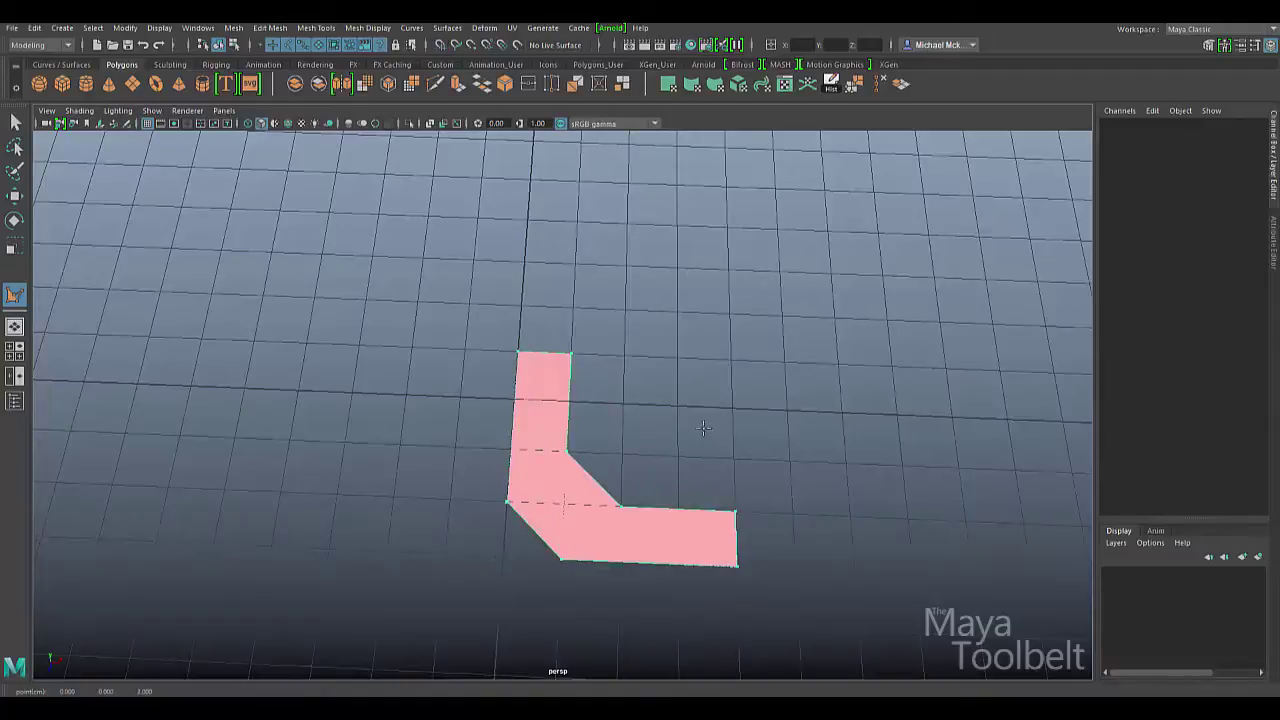
{"action": "key", "text": "Return"}
{"action": "key", "text": "w"}
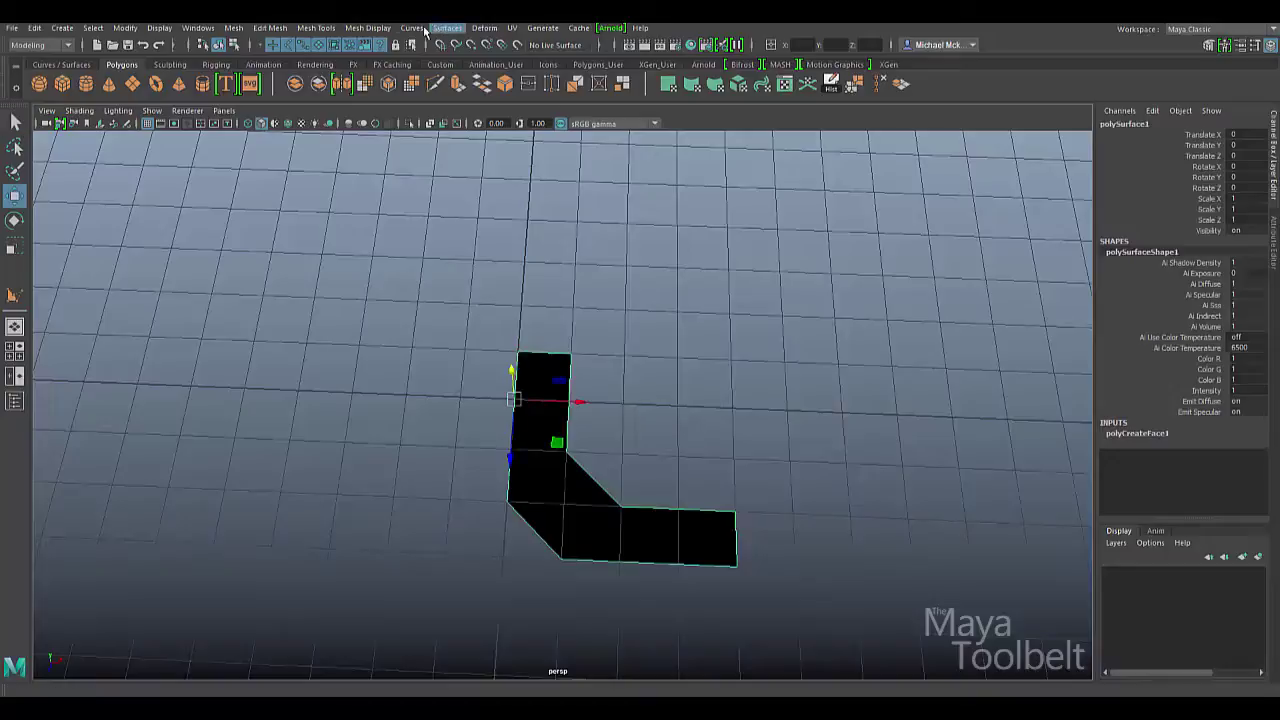
- Reverse the normals of the L-shaped polygon and inspect its face from several angles
{"action": "left_click", "coordinate": [368, 27]}
{"action": "left_click", "coordinate": [392, 88]}
{"action": "left_click_drag", "start_coordinate": [663, 569], "coordinate": [712, 306], "text": "alt"}
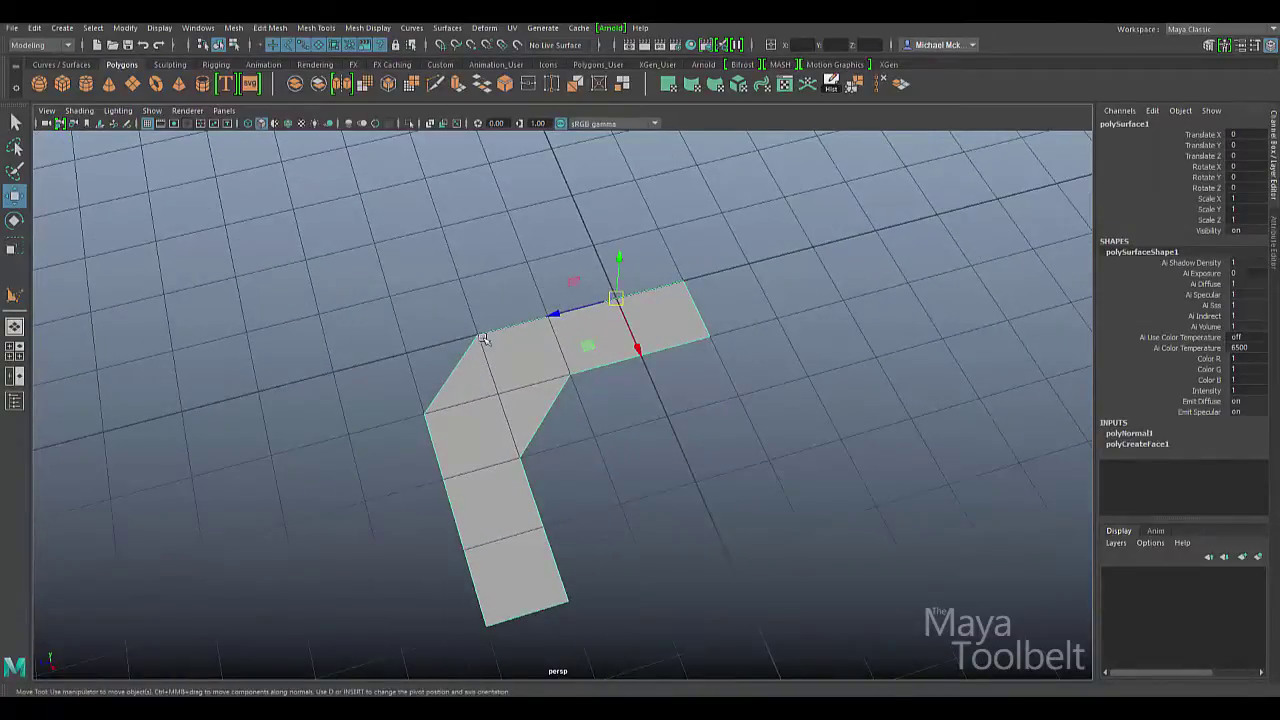
{"action": "left_click_drag", "start_coordinate": [577, 459], "coordinate": [596, 430], "text": "alt"}
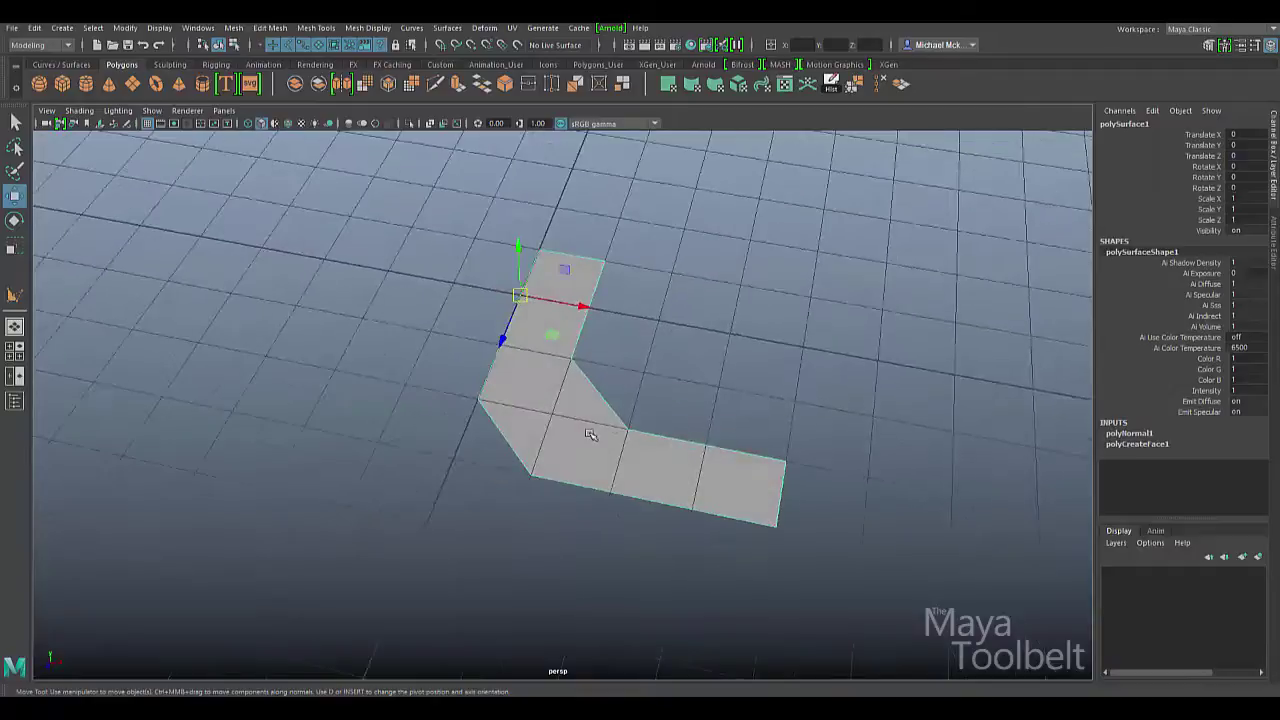
{"action": "left_click_drag", "start_coordinate": [710, 390], "coordinate": [555, 510], "text": "alt"}
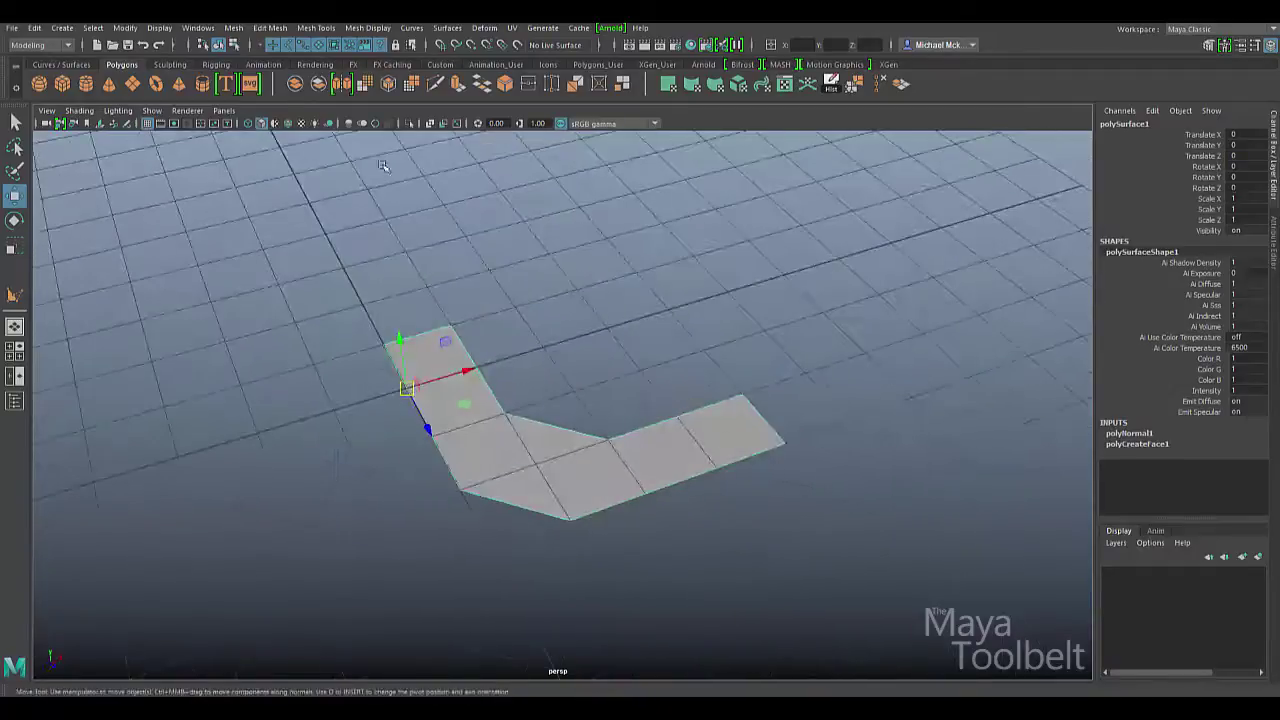
- Extrude the L-shaped face upward to a Local Translate Z of about 4.855
{"action": "left_click", "coordinate": [270, 27]}
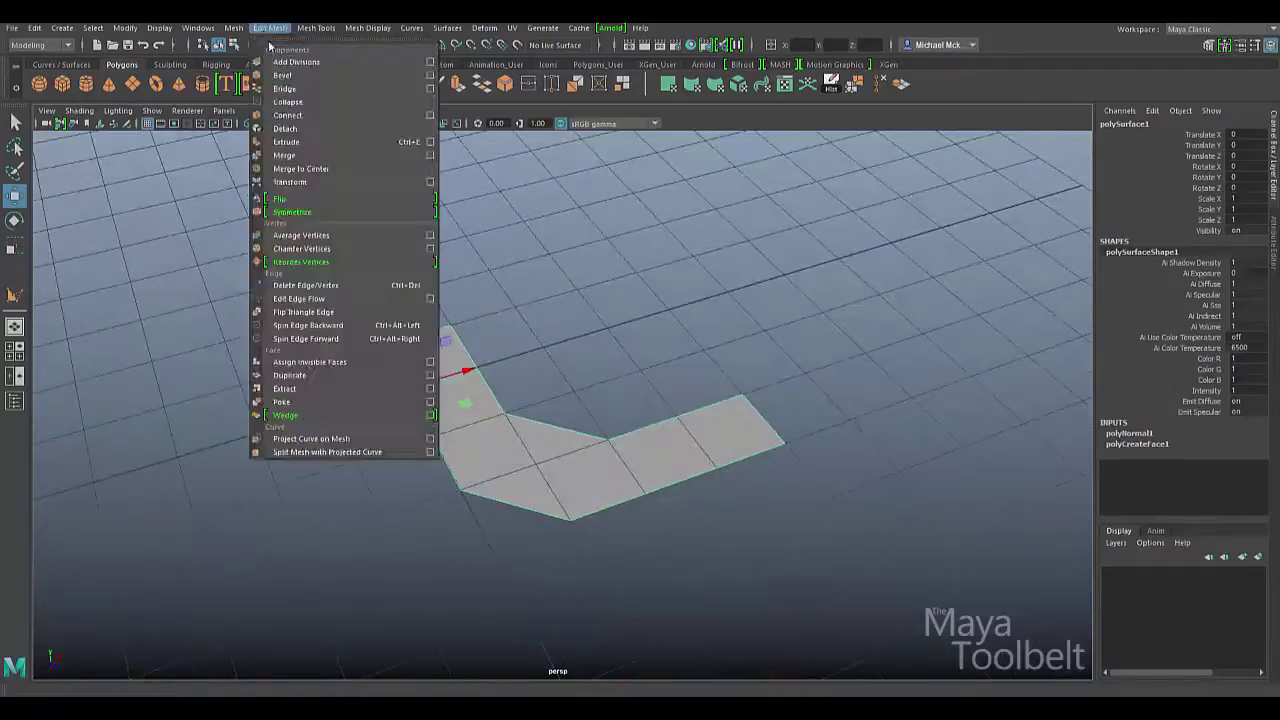
{"action": "left_click", "coordinate": [287, 141]}
{"action": "left_click_drag", "start_coordinate": [560, 420], "coordinate": [646, 325], "text": "alt"}
{"action": "middle_click_drag", "start_coordinate": [646, 325], "coordinate": [643, 280]}
{"action": "left_click_drag", "start_coordinate": [643, 280], "coordinate": [676, 378], "text": "alt"}
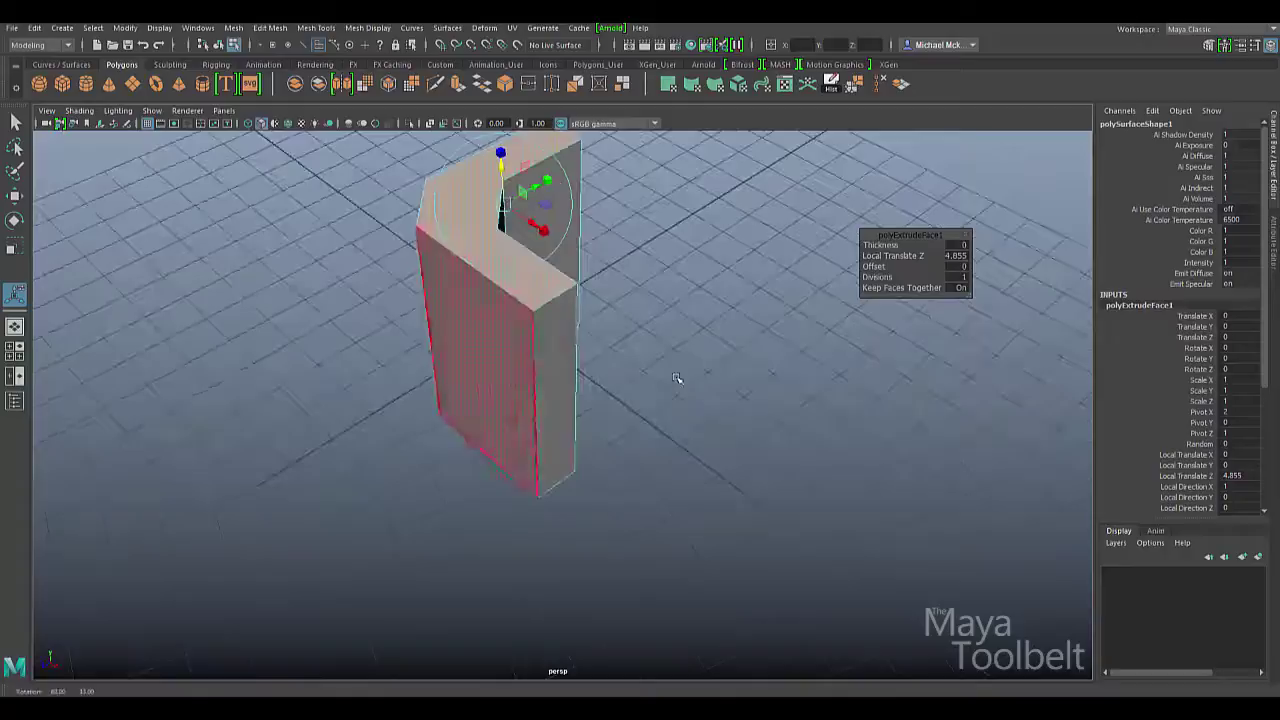
- Return to object selection, inspect the extruded L-shaped wall from several sides, and delete it
{"action": "left_click", "coordinate": [217, 45]}
{"action": "left_click", "coordinate": [430, 363]}
{"action": "left_click_drag", "start_coordinate": [434, 363], "coordinate": [711, 374], "text": "alt"}
{"action": "key", "text": "ctrl+z"}
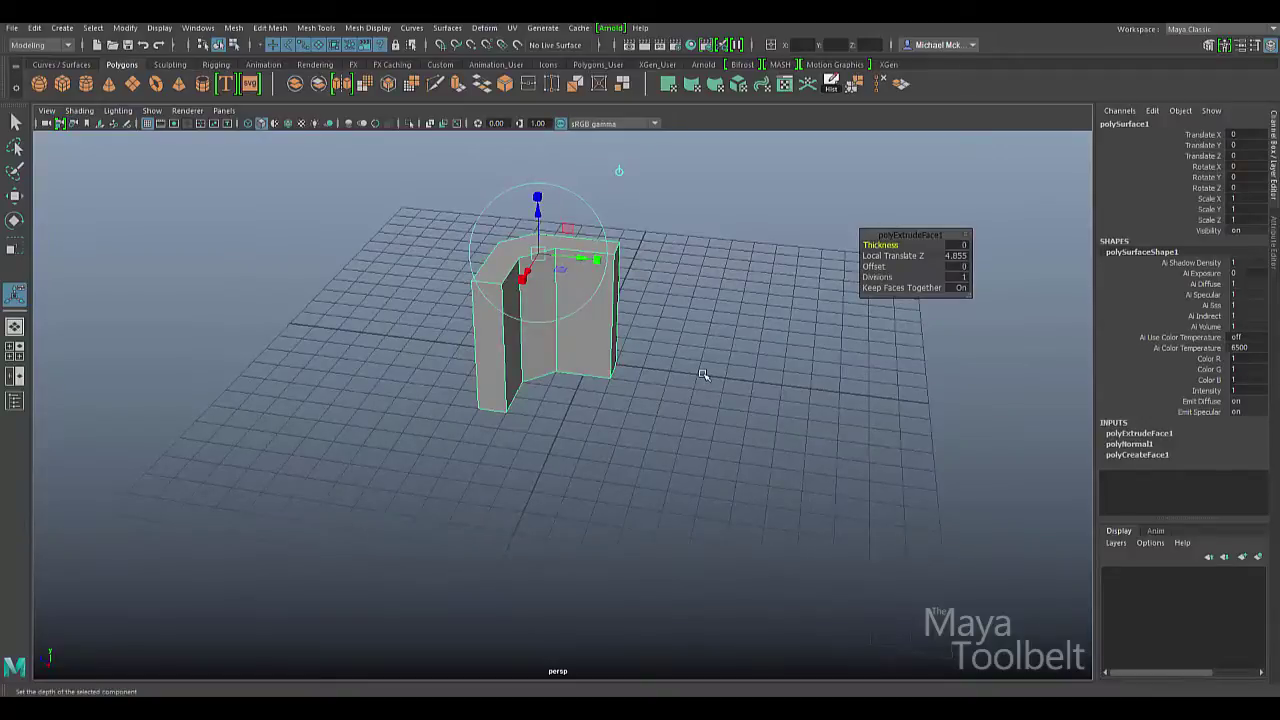
{"action": "left_click_drag", "start_coordinate": [581, 410], "coordinate": [771, 423], "text": "alt"}
{"action": "key", "text": "q"}
{"action": "left_click", "coordinate": [771, 423]}
{"action": "left_click", "coordinate": [568, 346]}
{"action": "key", "text": "Delete"}
{"action": "left_click_drag", "start_coordinate": [701, 355], "coordinate": [828, 419], "text": "alt"}
{"action": "middle_click_drag", "start_coordinate": [828, 419], "coordinate": [846, 430], "text": "alt"}
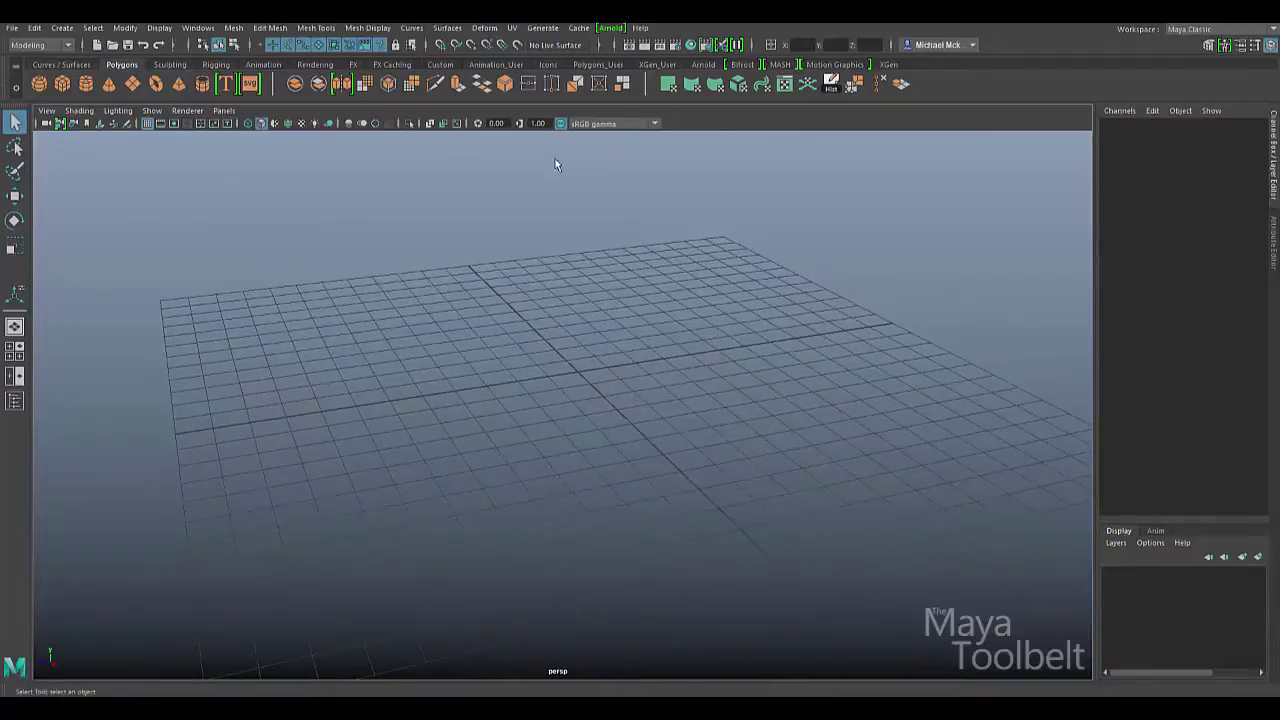
- Open the Create Polygon tool's settings and dock them beside the viewport
{"action": "left_click", "coordinate": [316, 27]}
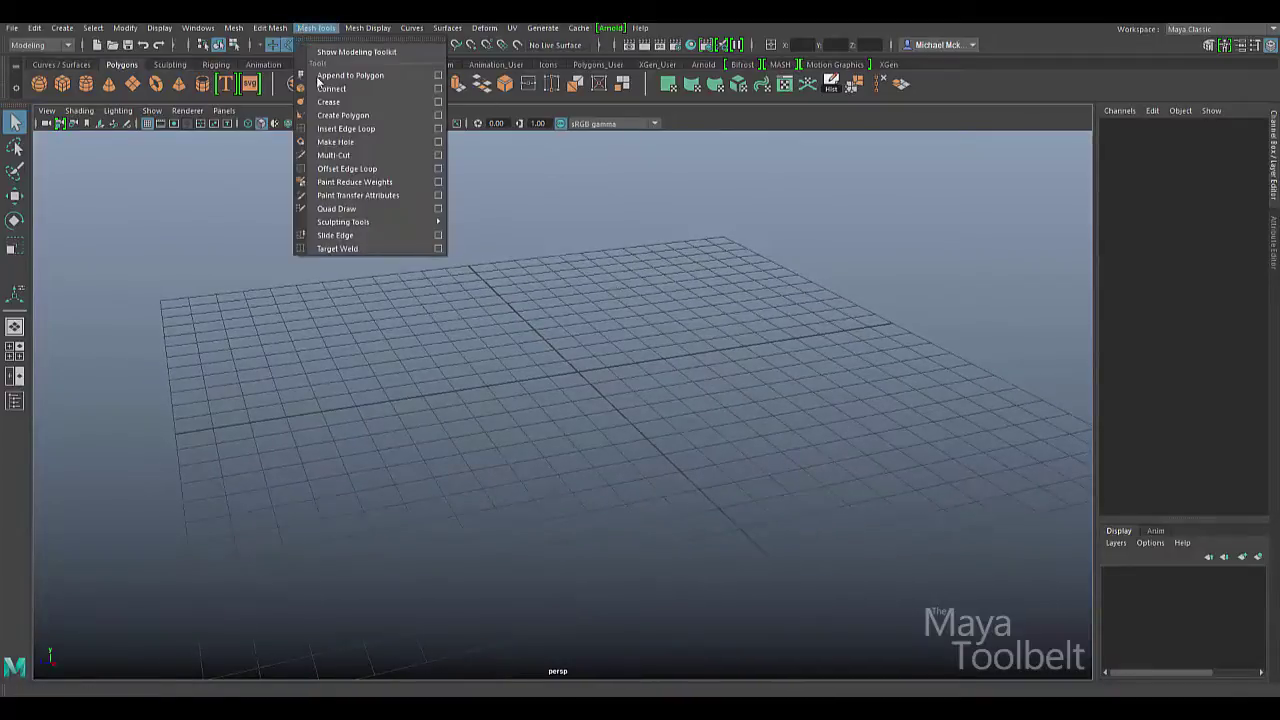
{"action": "left_click", "coordinate": [438, 115]}
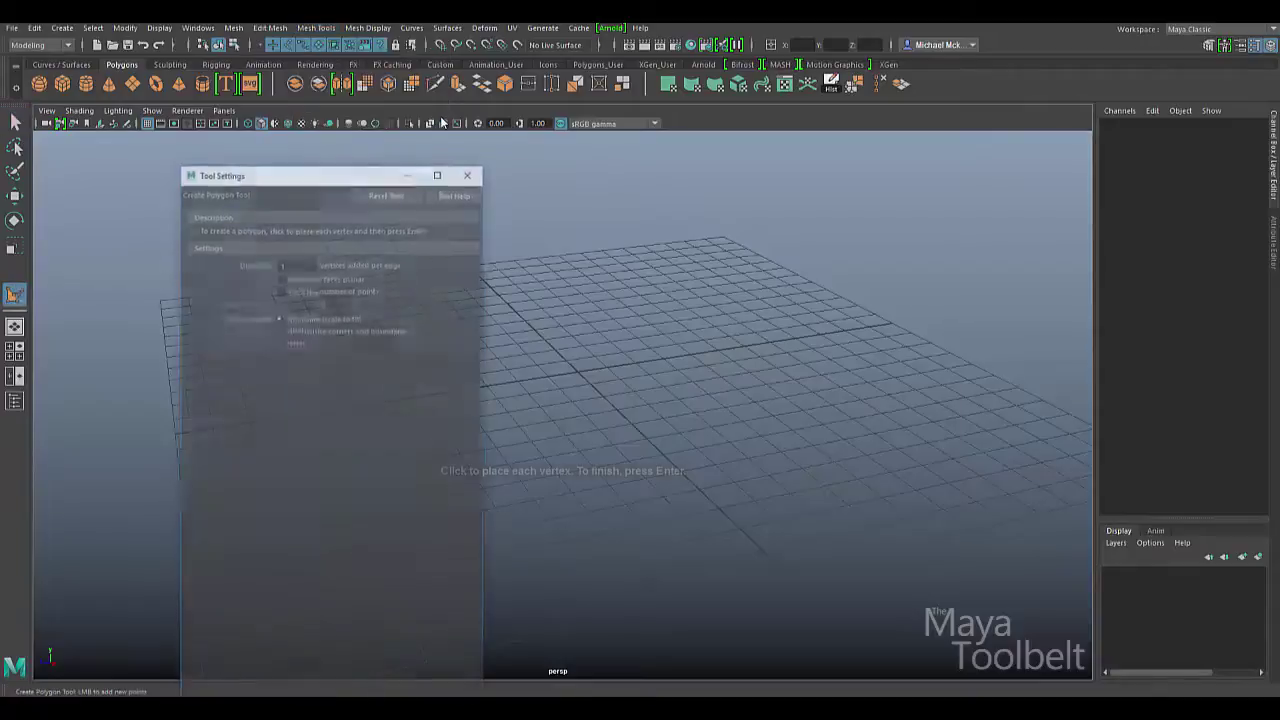
{"action": "left_click_drag", "start_coordinate": [308, 172], "coordinate": [22, 172]}
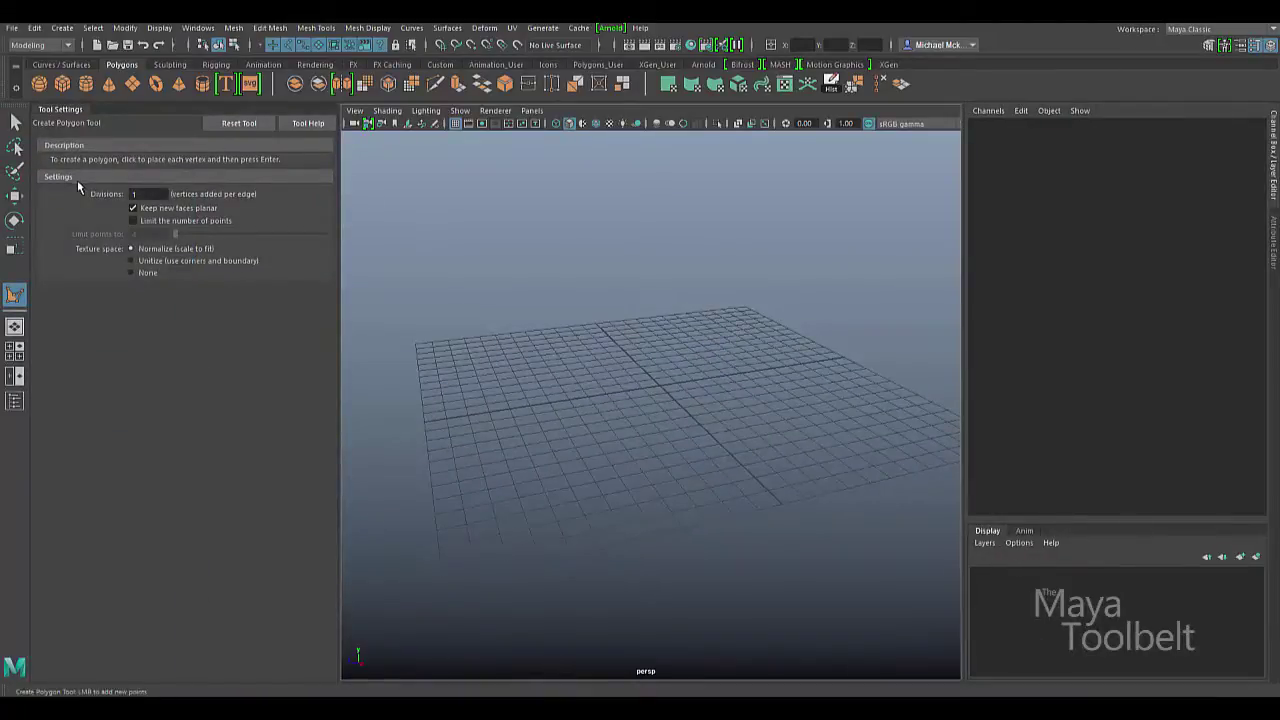
- Draw a seven-sided polygon by placing vertices clockwise around the grid centre with one division per edge, and finish it
{"action": "key", "text": "w"}
{"action": "left_click_drag", "start_coordinate": [620, 390], "coordinate": [751, 374], "text": "alt"}
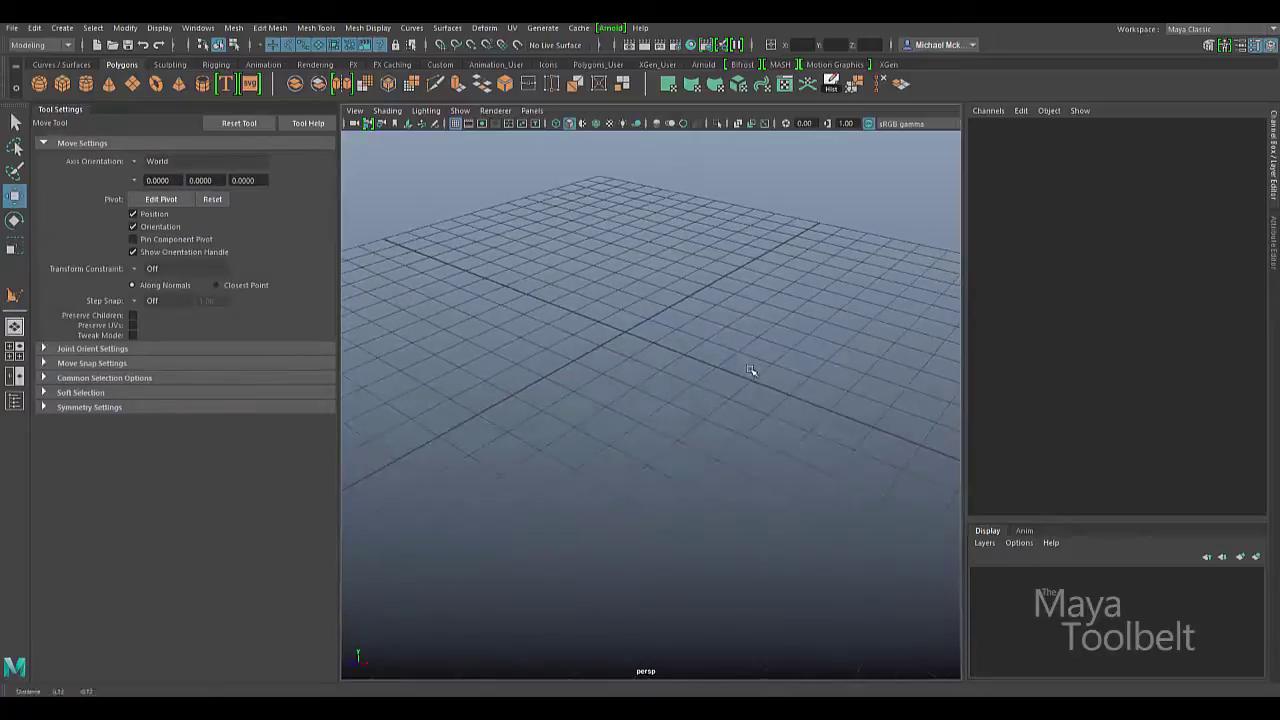
{"action": "left_click", "coordinate": [14, 297]}
{"action": "left_click_drag", "start_coordinate": [683, 346], "coordinate": [706, 352], "text": "alt"}
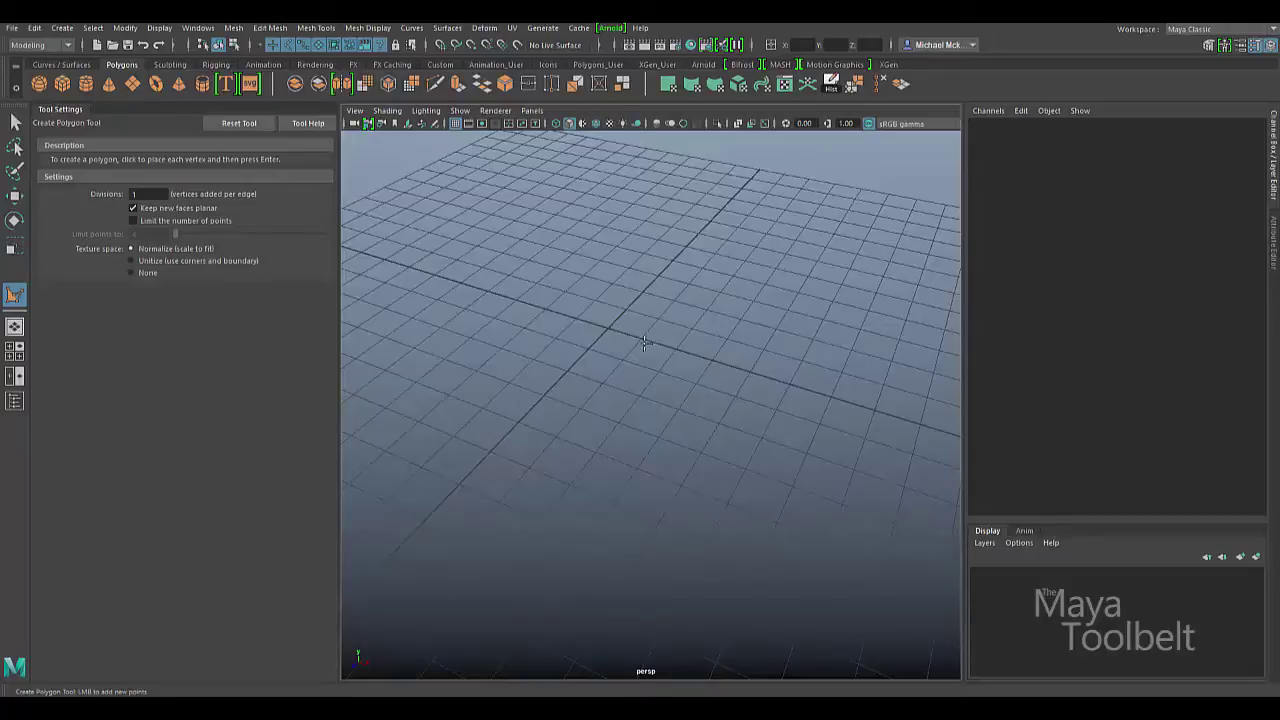
{"action": "left_click", "coordinate": [547, 289]}
{"action": "left_click", "coordinate": [740, 324]}
{"action": "left_click", "coordinate": [759, 434]}
{"action": "left_click", "coordinate": [647, 502]}
{"action": "left_click", "coordinate": [502, 459]}
{"action": "left_click", "coordinate": [453, 349]}
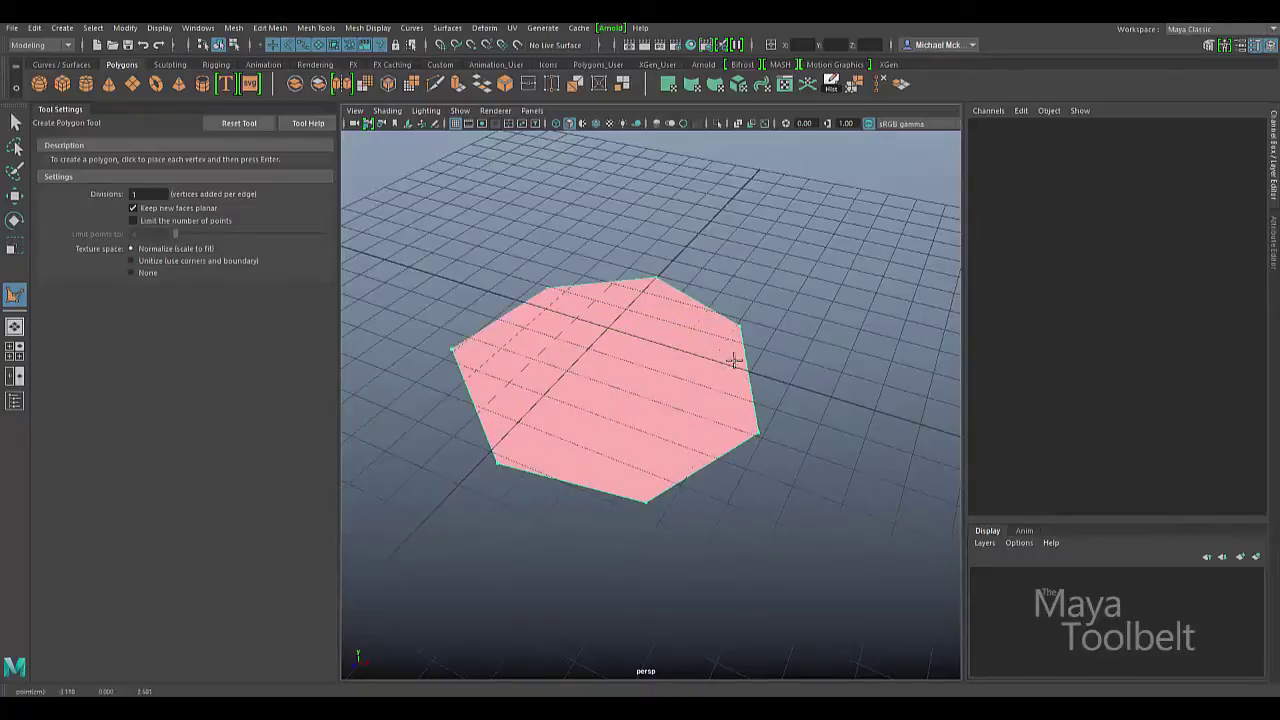
{"action": "key", "text": "Return"}
- Inspect the face of the clockwise-drawn polygon from a lower angle and delete the polygon
{"action": "left_click_drag", "start_coordinate": [669, 401], "coordinate": [698, 387], "text": "alt"}
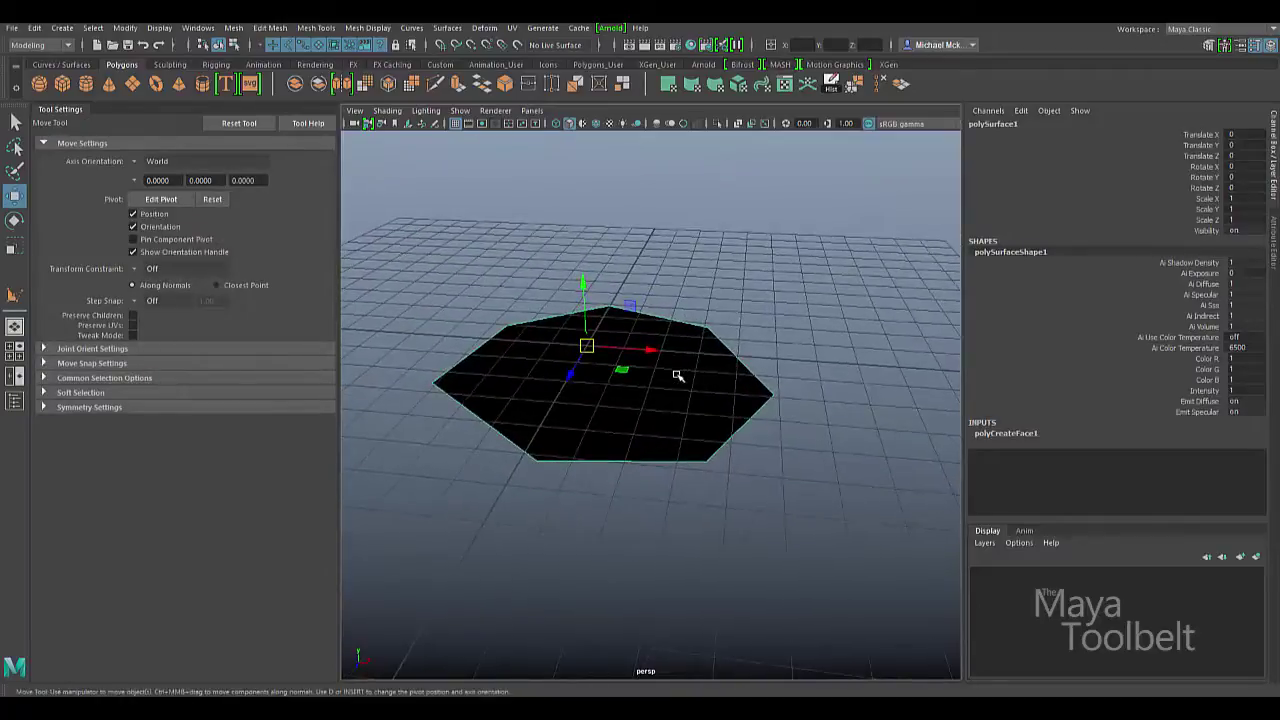
{"action": "left_click_drag", "start_coordinate": [760, 394], "coordinate": [745, 440], "text": "alt"}
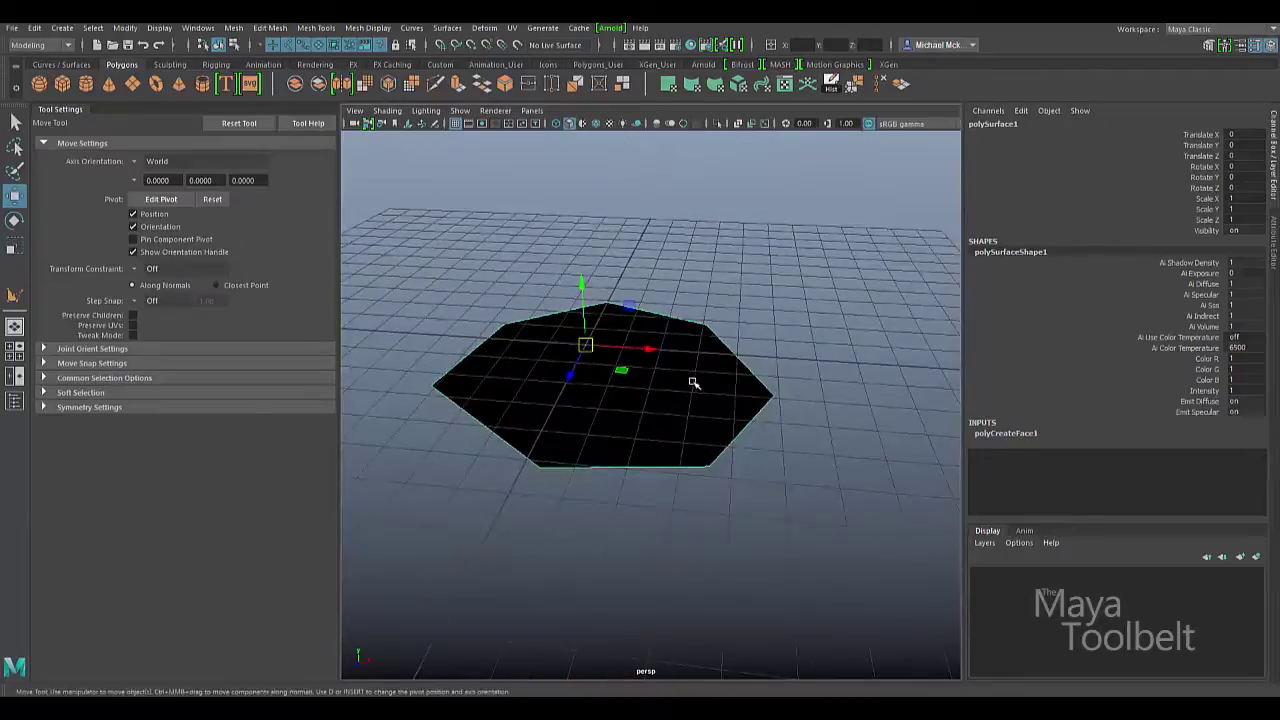
{"action": "key", "text": "Delete"}
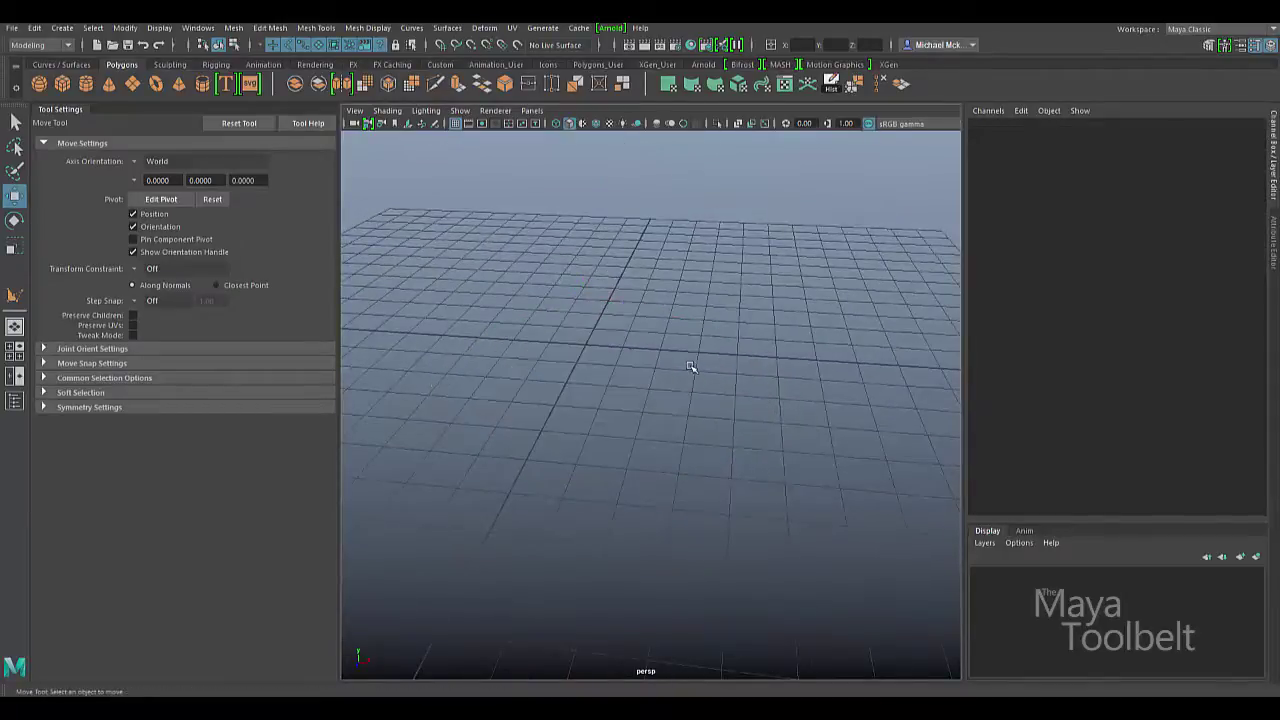
- Draw a seven-sided polygon by placing vertices counterclockwise around the grid centre, and finish it
{"action": "key", "text": "y"}
{"action": "left_click_drag", "start_coordinate": [627, 325], "coordinate": [672, 249], "text": "alt"}
{"action": "left_click", "coordinate": [630, 238]}
{"action": "left_click", "coordinate": [537, 276]}
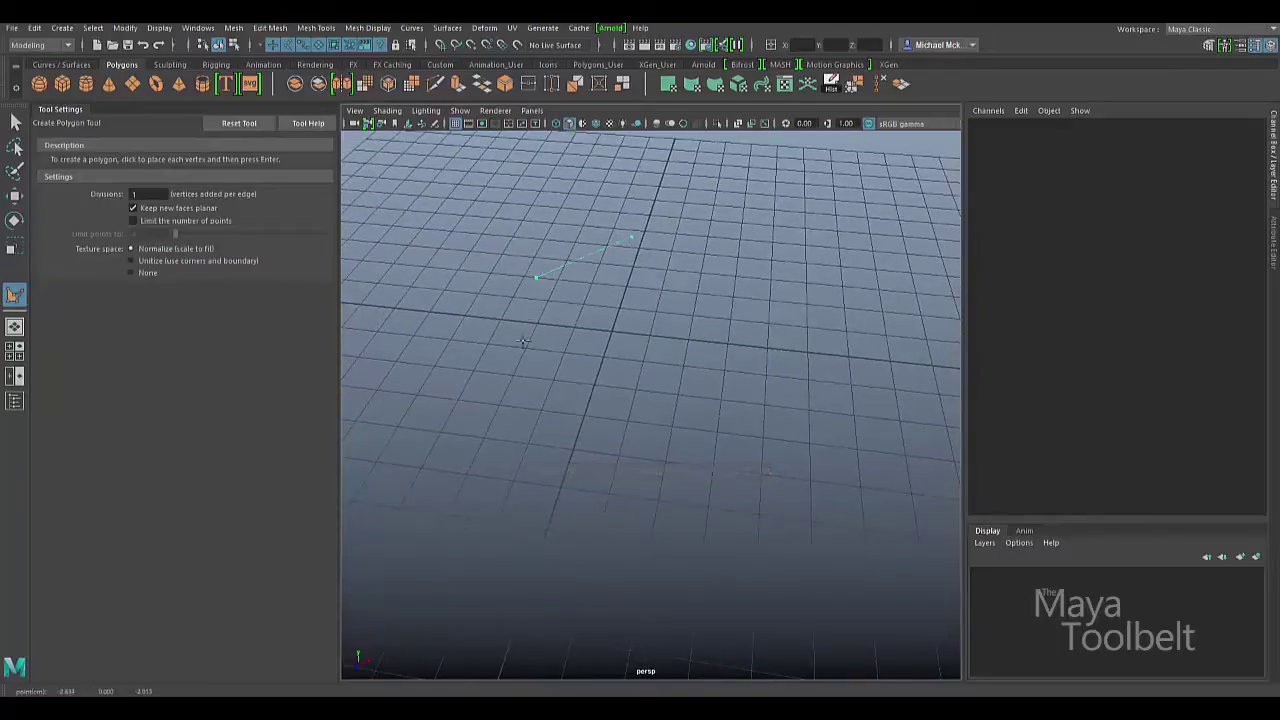
{"action": "left_click", "coordinate": [516, 394]}
{"action": "left_click", "coordinate": [623, 462]}
{"action": "left_click", "coordinate": [769, 457]}
{"action": "left_click", "coordinate": [809, 355]}
{"action": "left_click", "coordinate": [742, 277]}
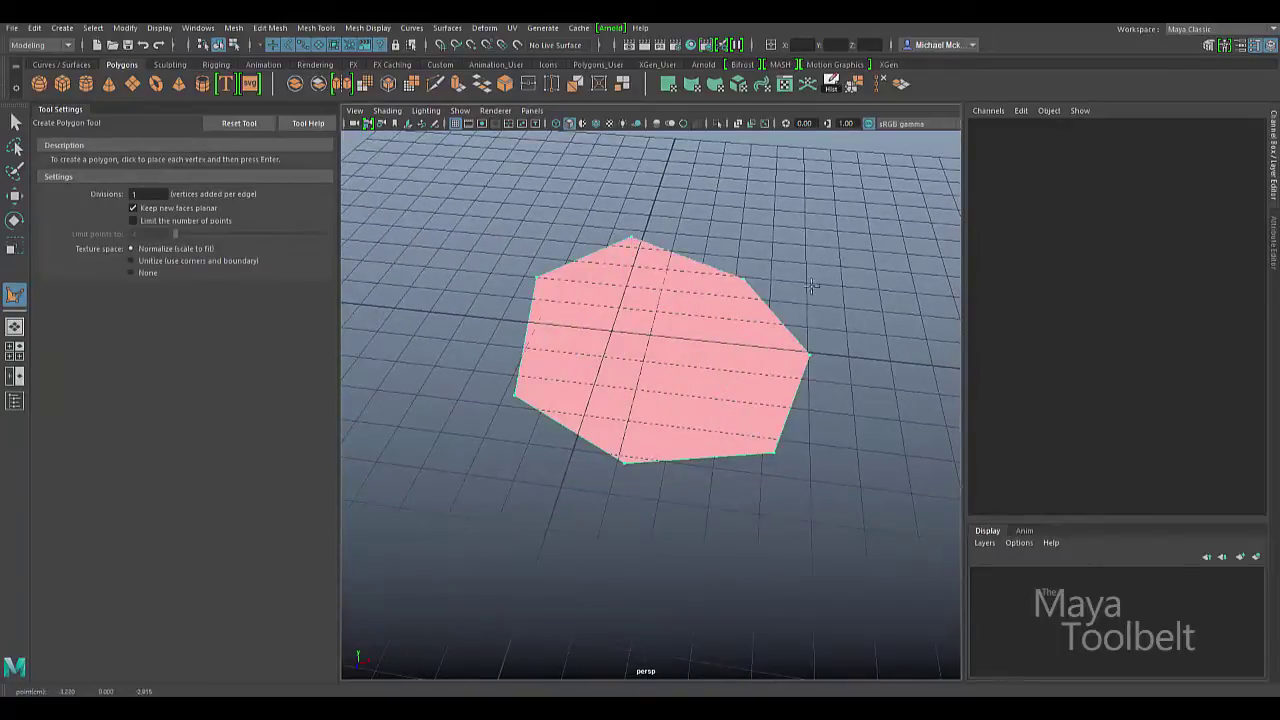
{"action": "key", "text": "Return"}
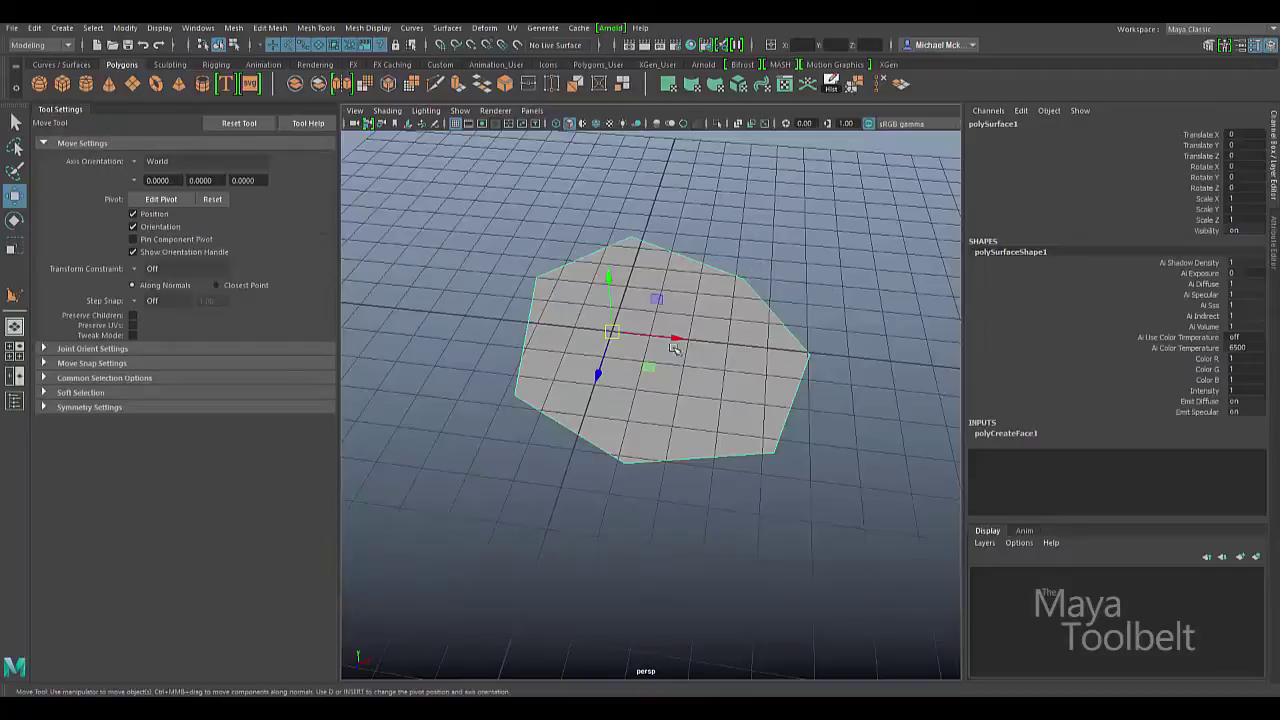
- Inspect the face of the counterclockwise-drawn polygon from different angles and delete the polygon
{"action": "left_click_drag", "start_coordinate": [734, 392], "coordinate": [740, 300], "text": "alt"}
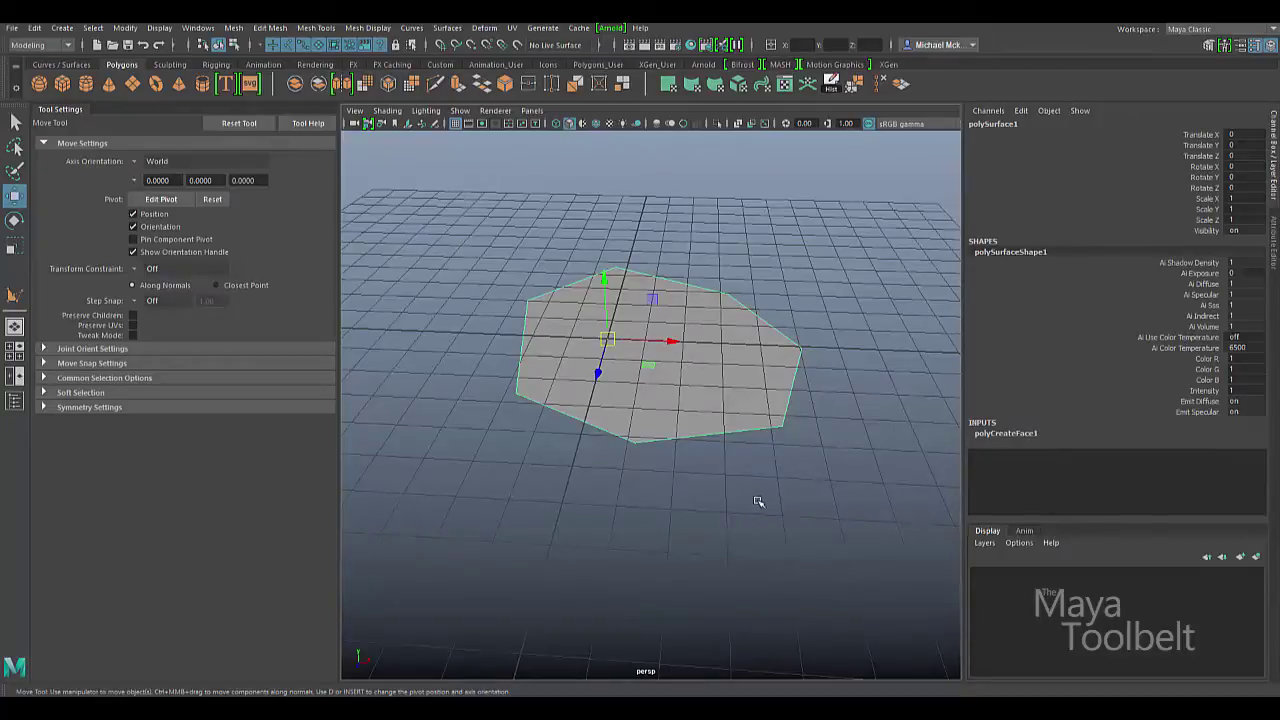
{"action": "left_click_drag", "start_coordinate": [759, 384], "coordinate": [716, 374], "text": "alt"}
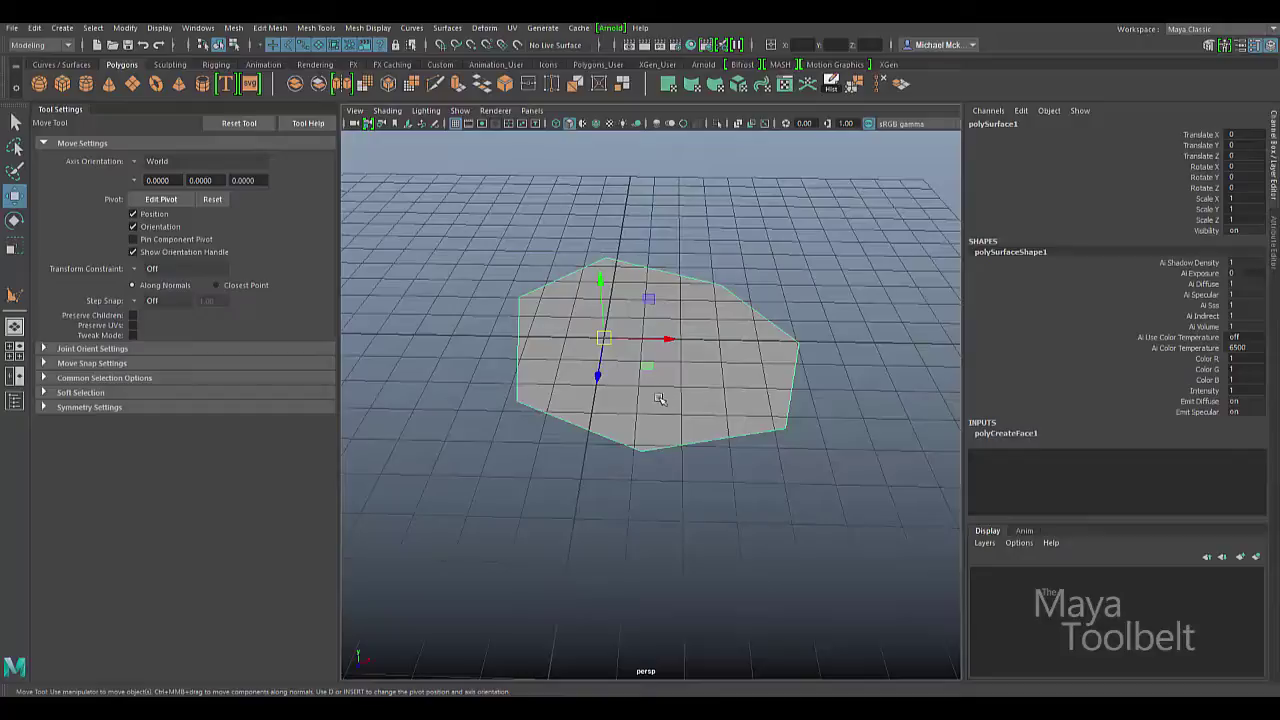
{"action": "key", "text": "Delete"}
- Set the Create Polygon divisions to 3 and start an outline with one edge, extending it by moving its last vertex
{"action": "key", "text": "y"}
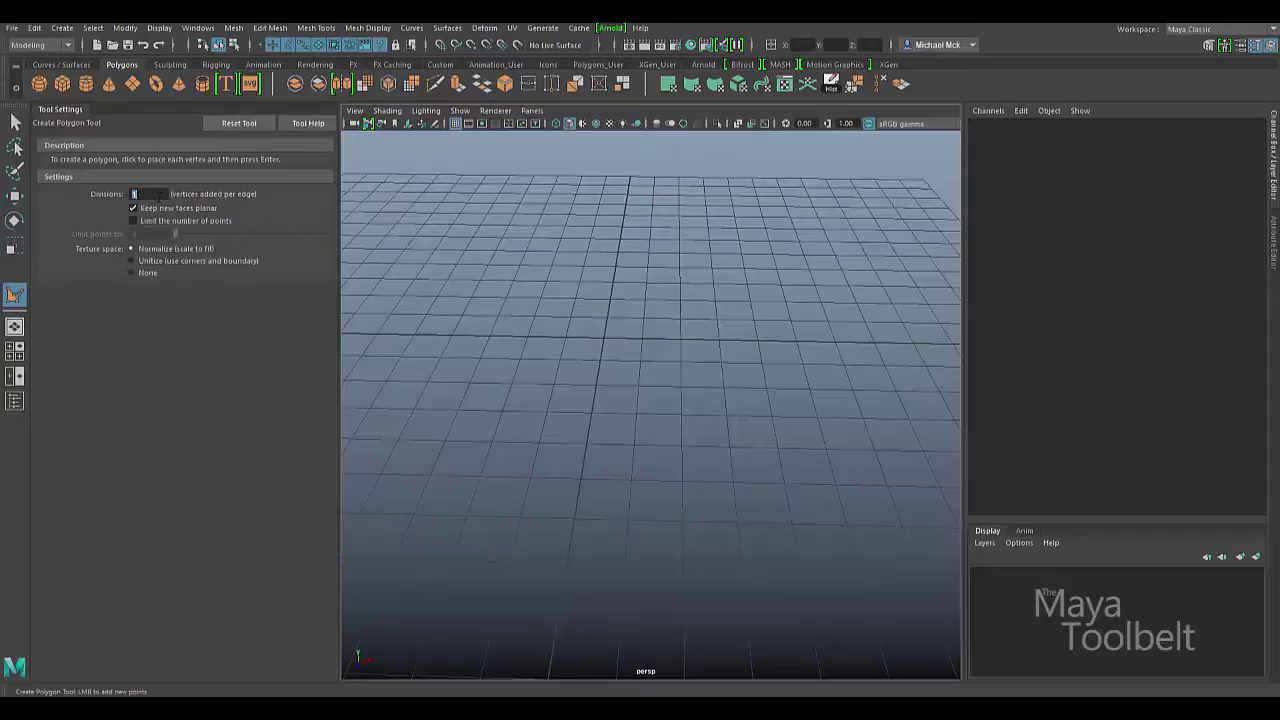
{"action": "left_click", "coordinate": [458, 246]}
{"action": "left_click", "coordinate": [540, 360]}
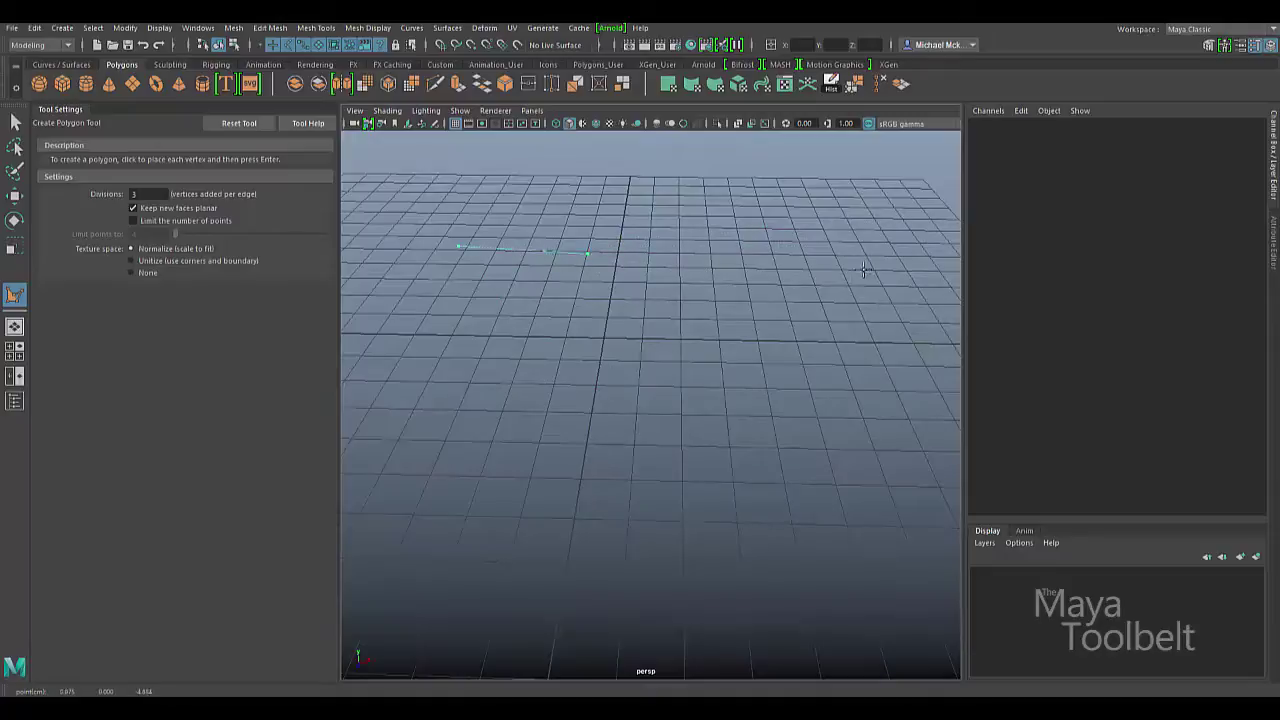
{"action": "left_click", "coordinate": [660, 260]}
{"action": "left_click", "coordinate": [714, 266]}
{"action": "middle_click_drag", "start_coordinate": [701, 337], "coordinate": [806, 320]}
{"action": "left_click_drag", "start_coordinate": [806, 320], "coordinate": [714, 429], "text": "alt"}
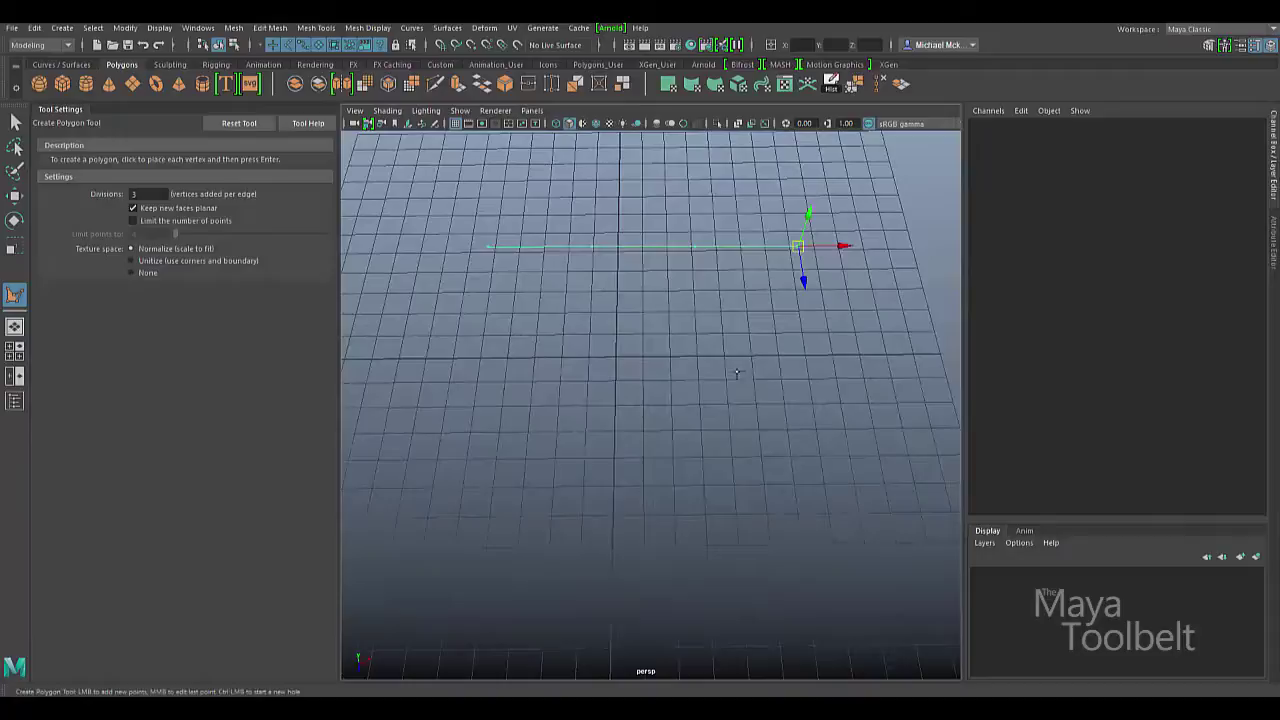
- Add a third vertex to the subdivided edge and reposition it toward the viewer to form a large triangle preview
{"action": "left_click", "coordinate": [714, 429]}
{"action": "middle_click_drag", "start_coordinate": [714, 429], "coordinate": [686, 517]}
{"action": "key", "text": "BackSpace"}
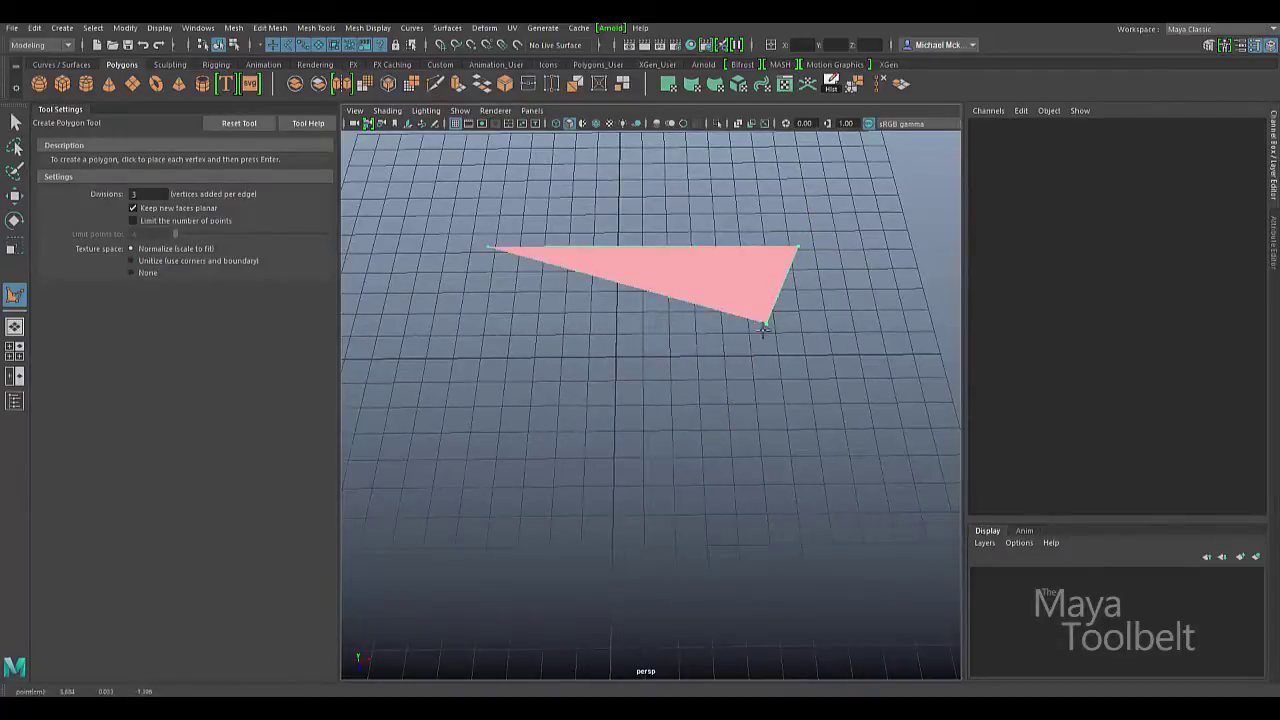
{"action": "middle_click_drag", "start_coordinate": [840, 369], "coordinate": [740, 530]}
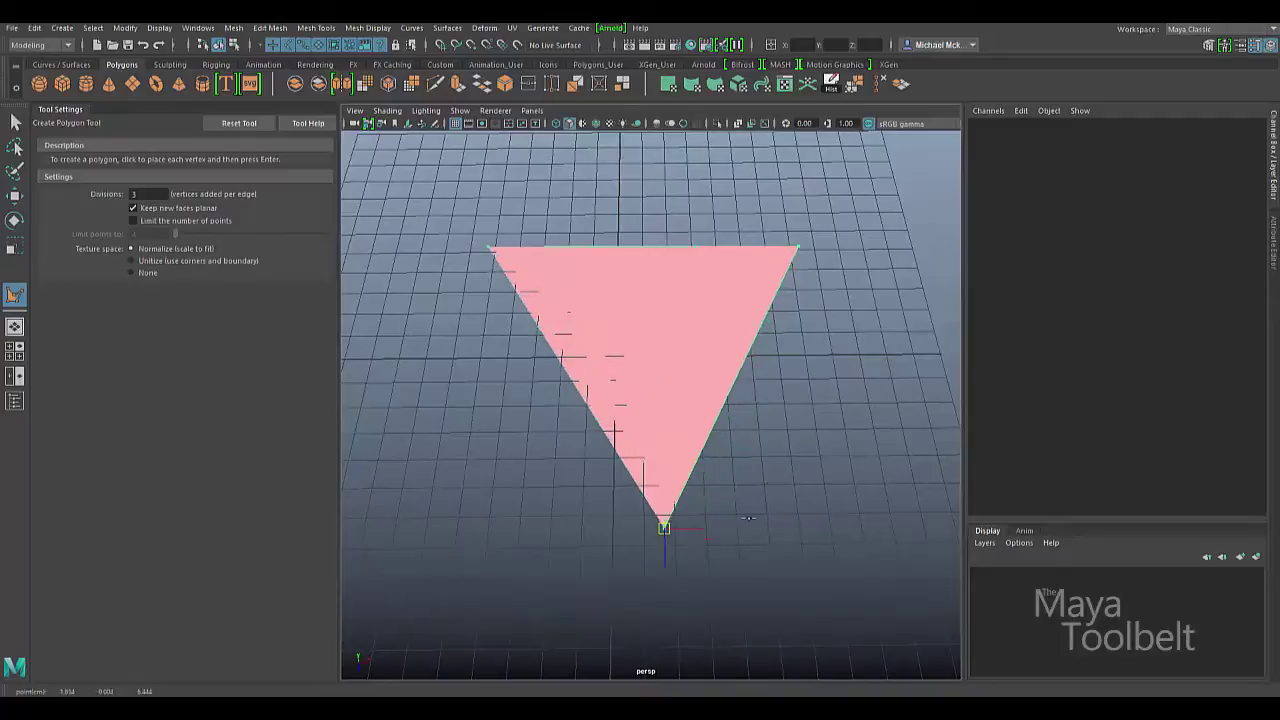
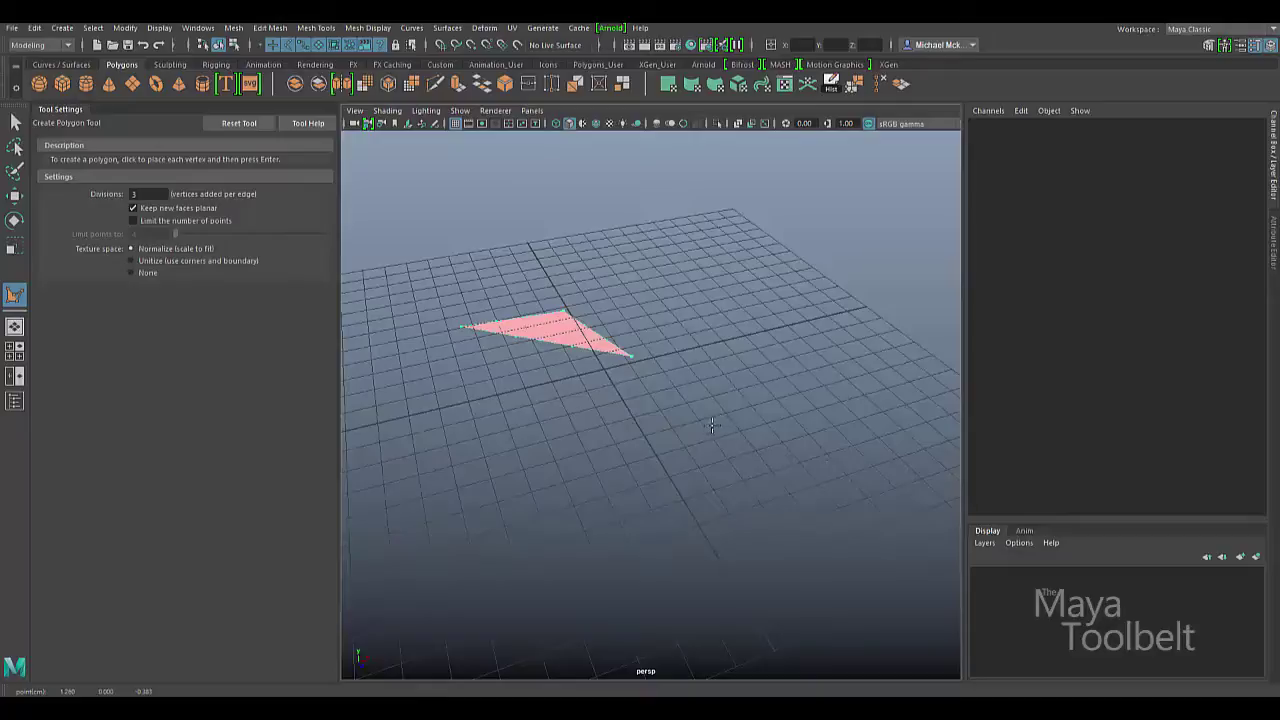
- Discard the triangle preview, and try a new subdivided edge by repositioning its end vertex and removing the placed vertices
{"action": "key", "text": "Escape"}
{"action": "left_click", "coordinate": [404, 344]}
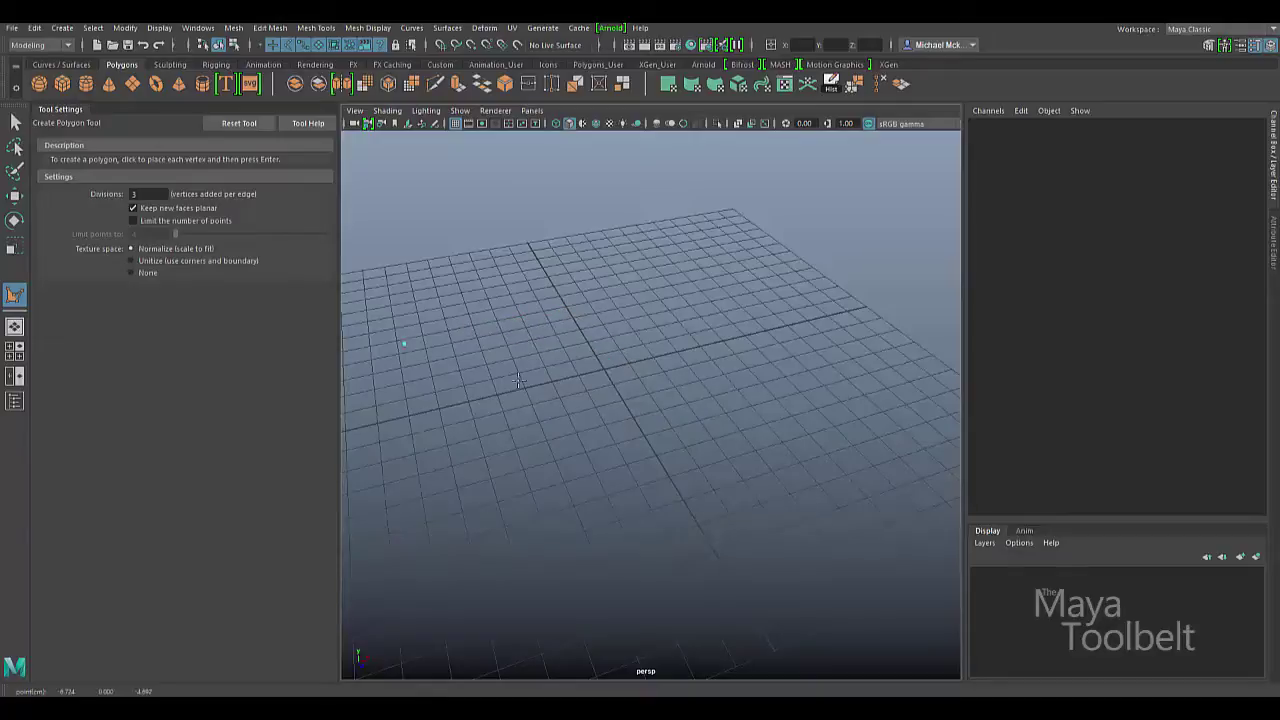
{"action": "left_click", "coordinate": [523, 325]}
{"action": "left_click", "coordinate": [548, 333]}
{"action": "middle_click_drag", "start_coordinate": [797, 323], "coordinate": [832, 459]}
{"action": "middle_click_drag", "start_coordinate": [822, 374], "coordinate": [857, 299]}
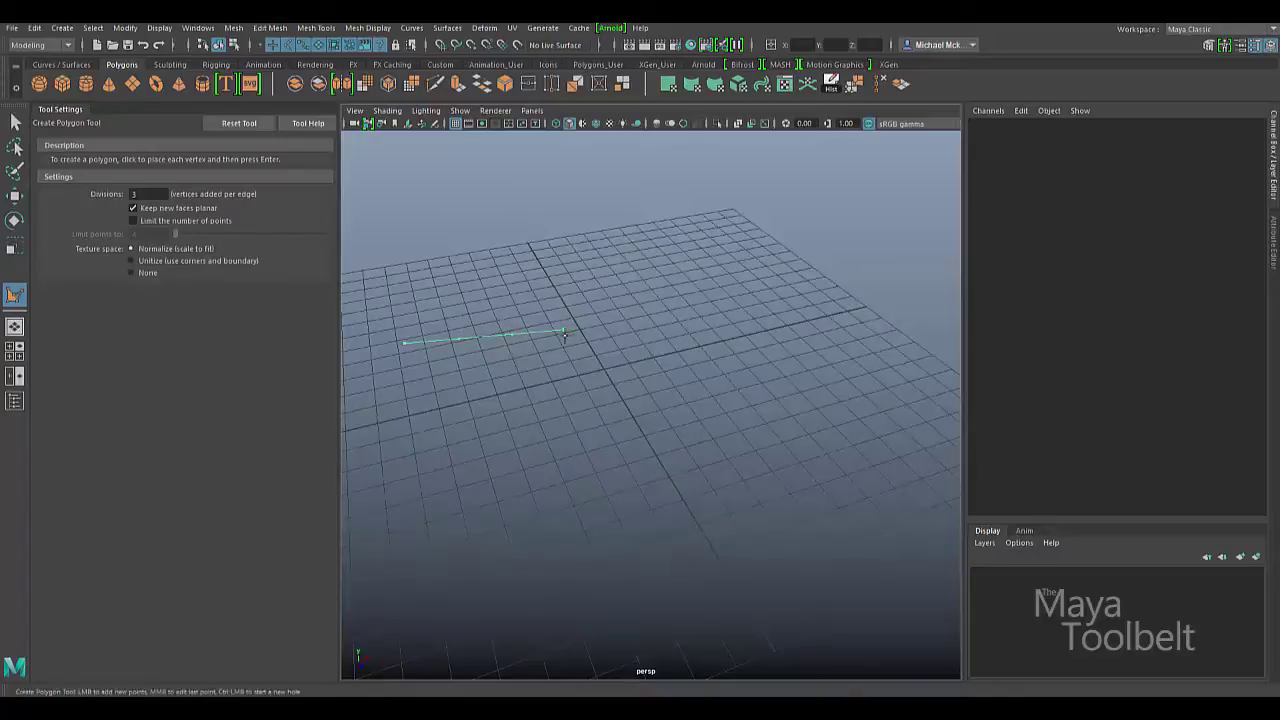
{"action": "key", "text": "BackSpace"}
{"action": "key", "text": "BackSpace"}
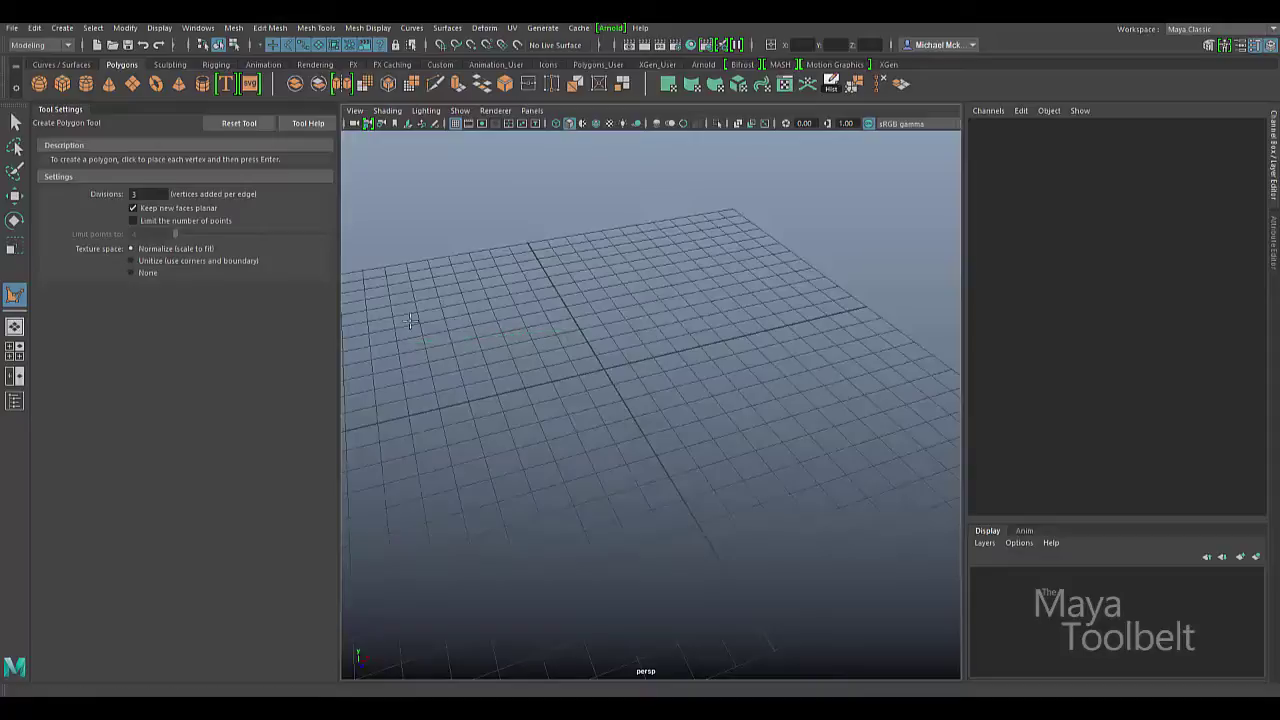
- Start another outline on the grid, remove its second vertex, and place two replacement vertices
{"action": "left_click", "coordinate": [410, 321]}
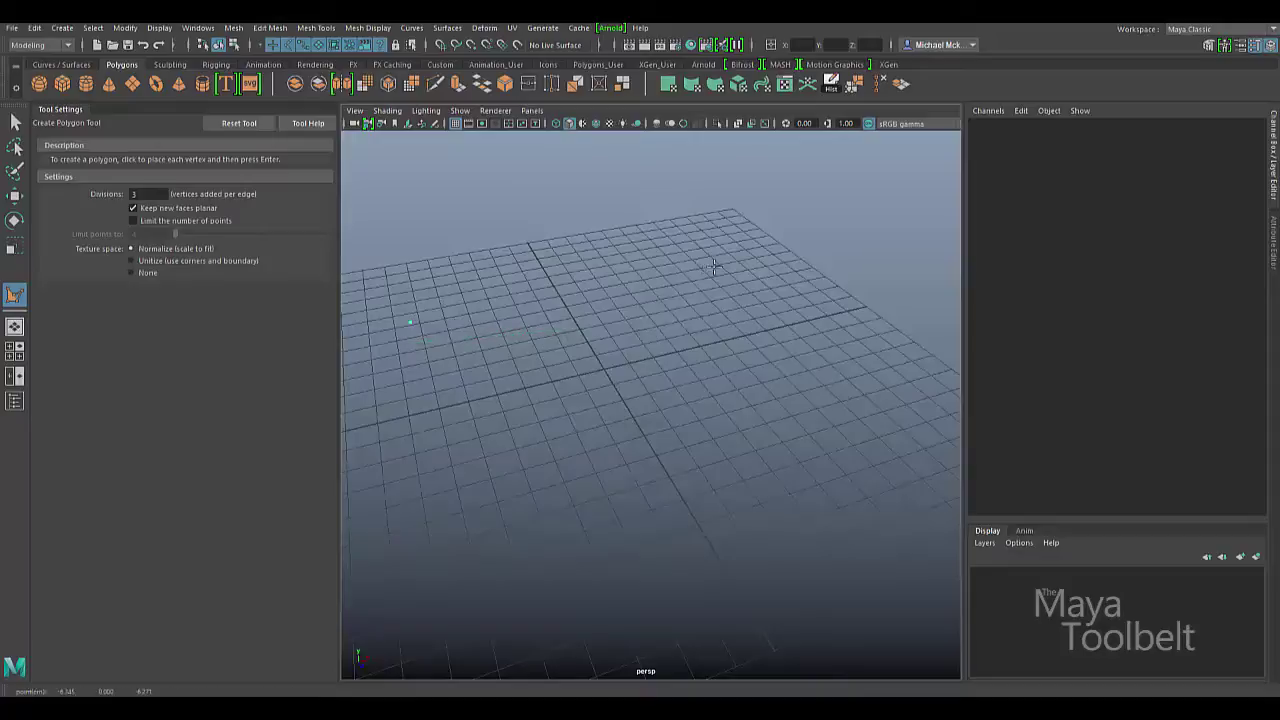
{"action": "left_click", "coordinate": [812, 378]}
{"action": "key", "text": "BackSpace"}
{"action": "left_click", "coordinate": [884, 386]}
{"action": "left_click", "coordinate": [552, 338]}
- Reset the Create Polygon tool, set its divisions to 2, and draw and finish a triangle on the grid
{"action": "left_click", "coordinate": [237, 123]}
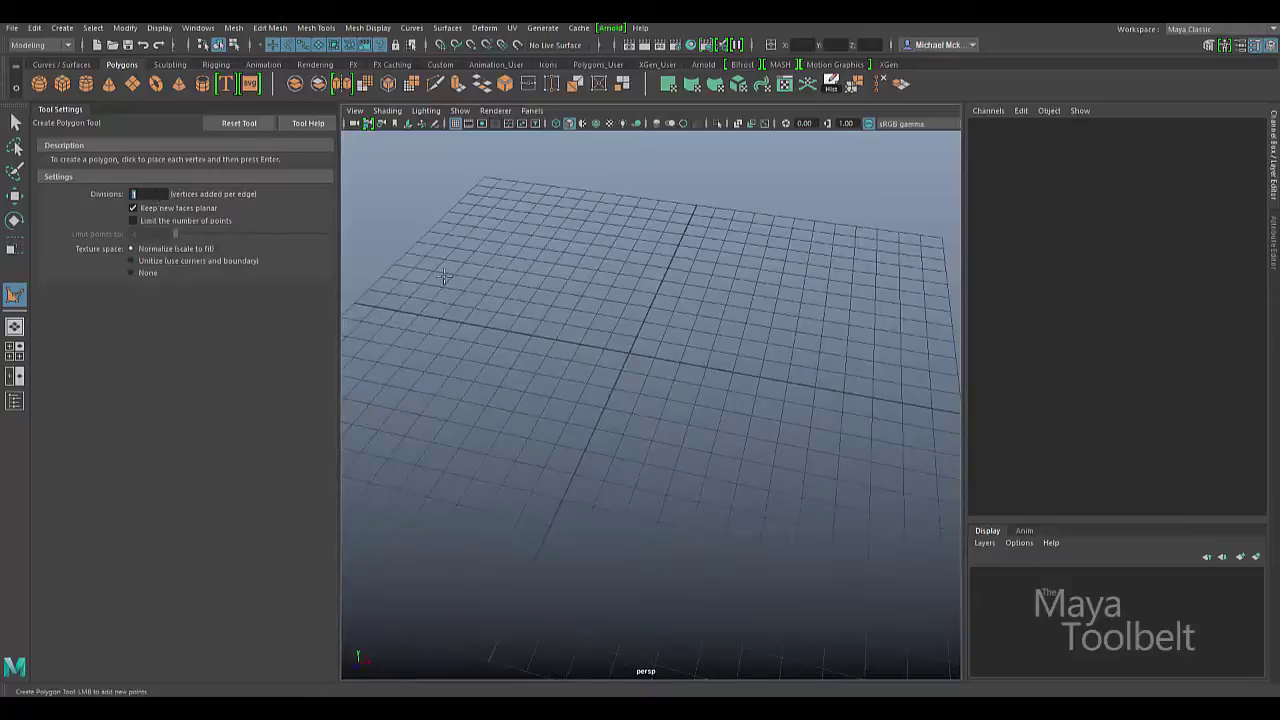
{"action": "type", "text": "2"}
{"action": "left_click", "coordinate": [495, 275]}
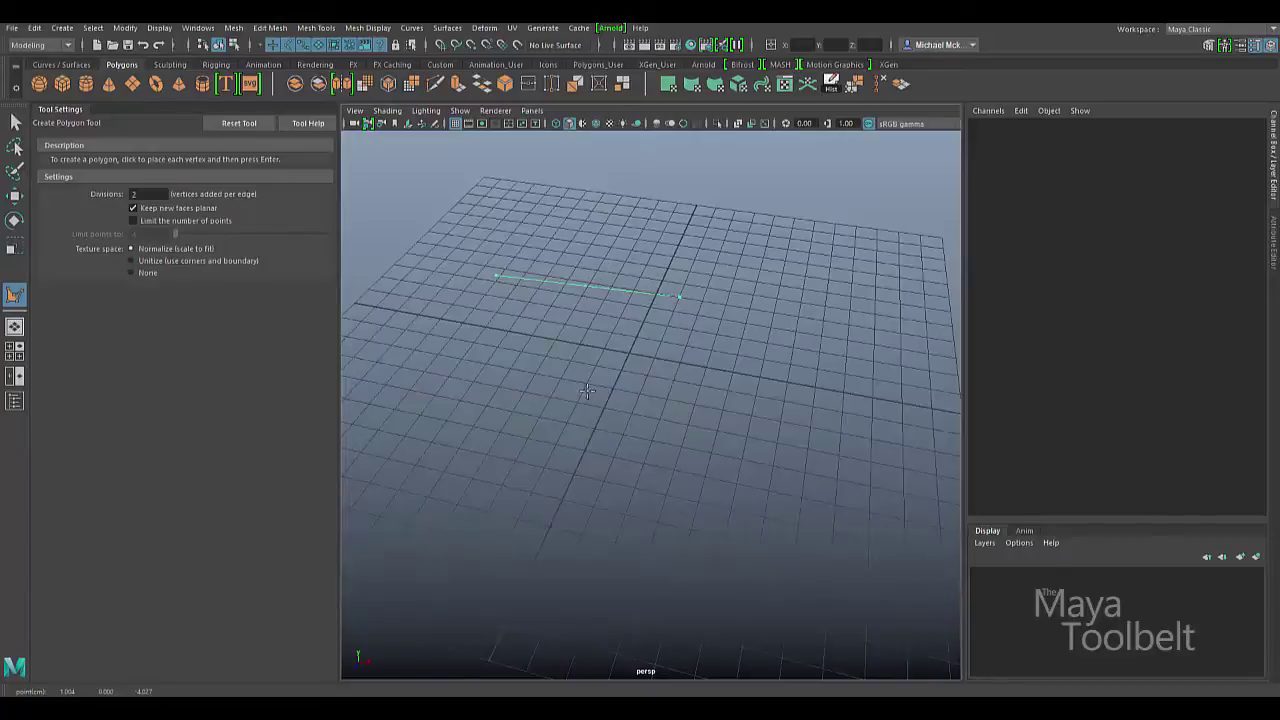
{"action": "left_click_drag", "start_coordinate": [582, 462], "coordinate": [418, 588]}
{"action": "key", "text": "BackSpace"}
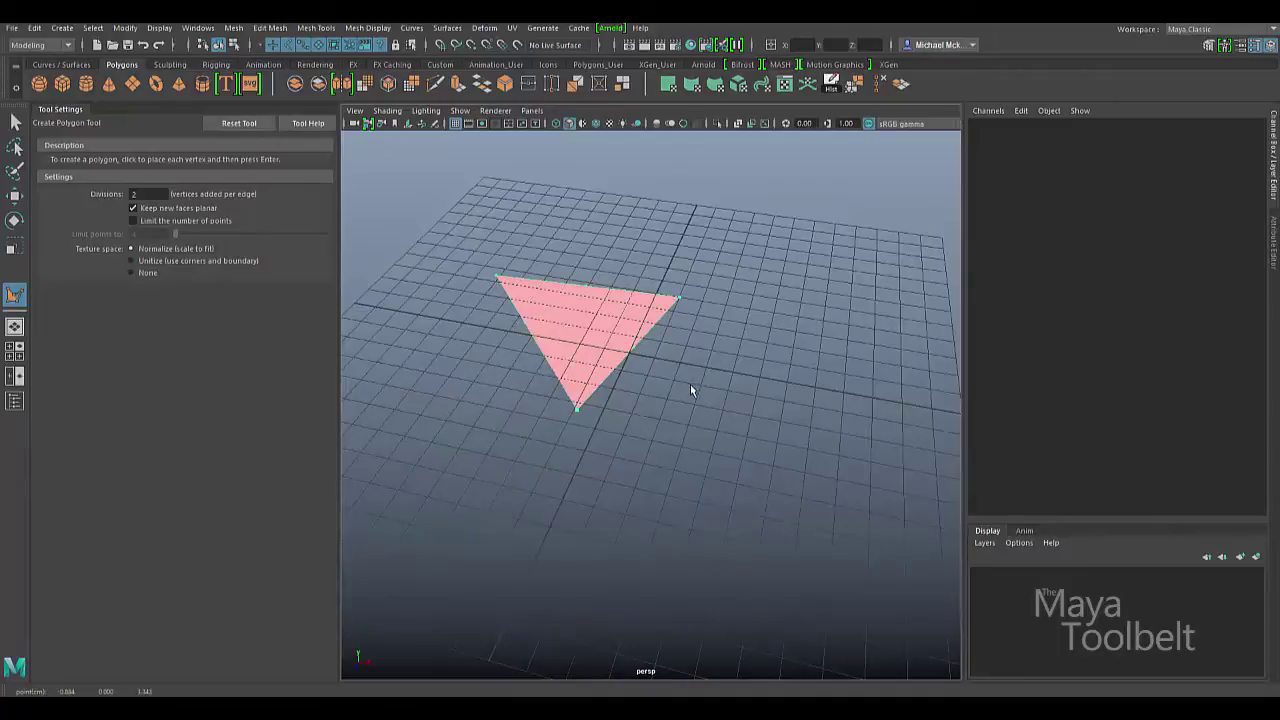
{"action": "key", "text": "Return"}
{"action": "key", "text": "w"}
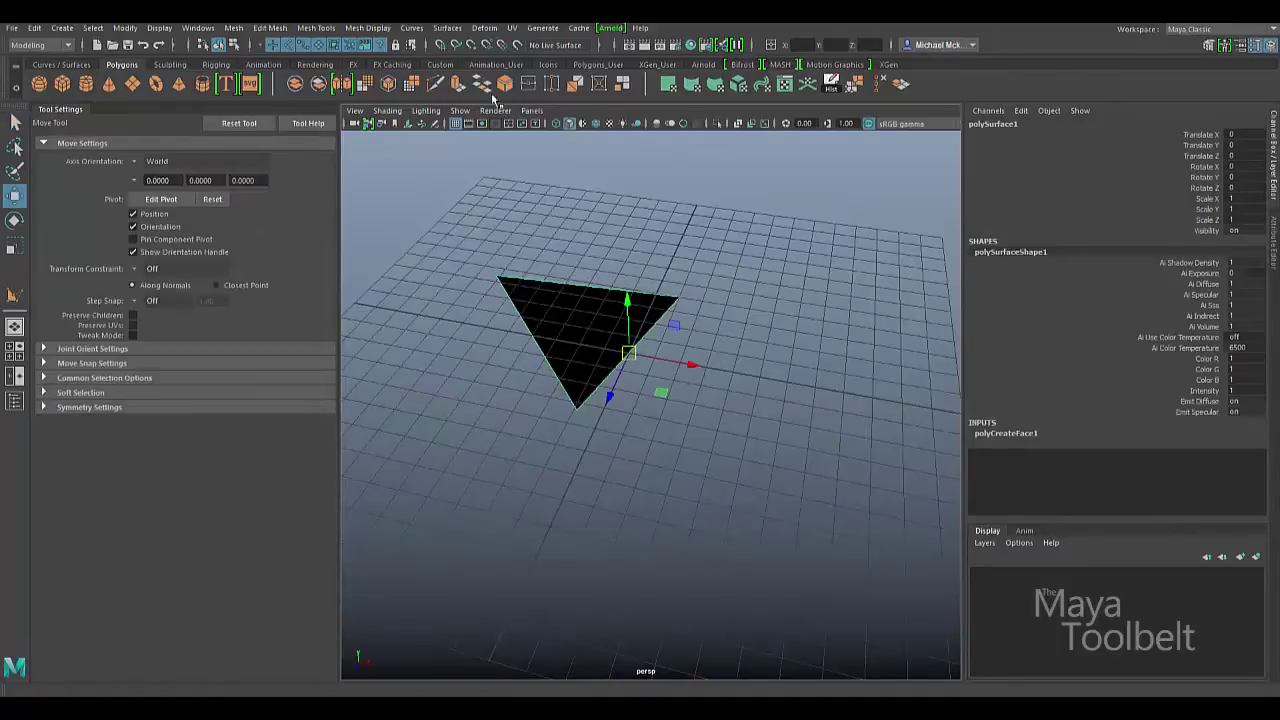
- Switch the triangle to vertex selection and select vertices around its outline to examine those added along the edges
{"action": "left_click_drag", "start_coordinate": [676, 371], "coordinate": [564, 392], "text": "alt"}
{"action": "right_click_drag", "start_coordinate": [564, 392], "coordinate": [527, 327]}
{"action": "left_click_drag", "start_coordinate": [527, 327], "coordinate": [530, 290], "text": "alt"}
{"action": "left_click", "coordinate": [470, 462]}
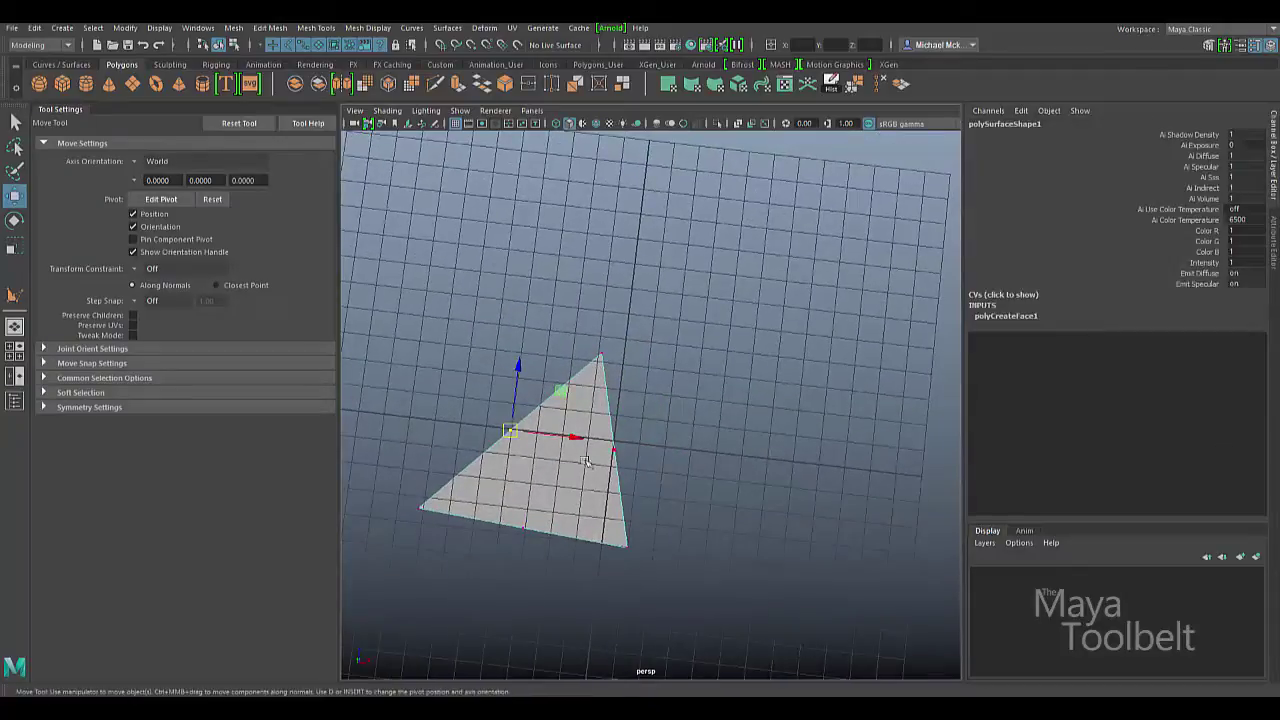
{"action": "left_click_drag", "start_coordinate": [600, 510], "coordinate": [485, 578]}
{"action": "left_click_drag", "start_coordinate": [395, 305], "coordinate": [751, 620]}
{"action": "left_click_drag", "start_coordinate": [740, 600], "coordinate": [664, 514], "text": "alt"}
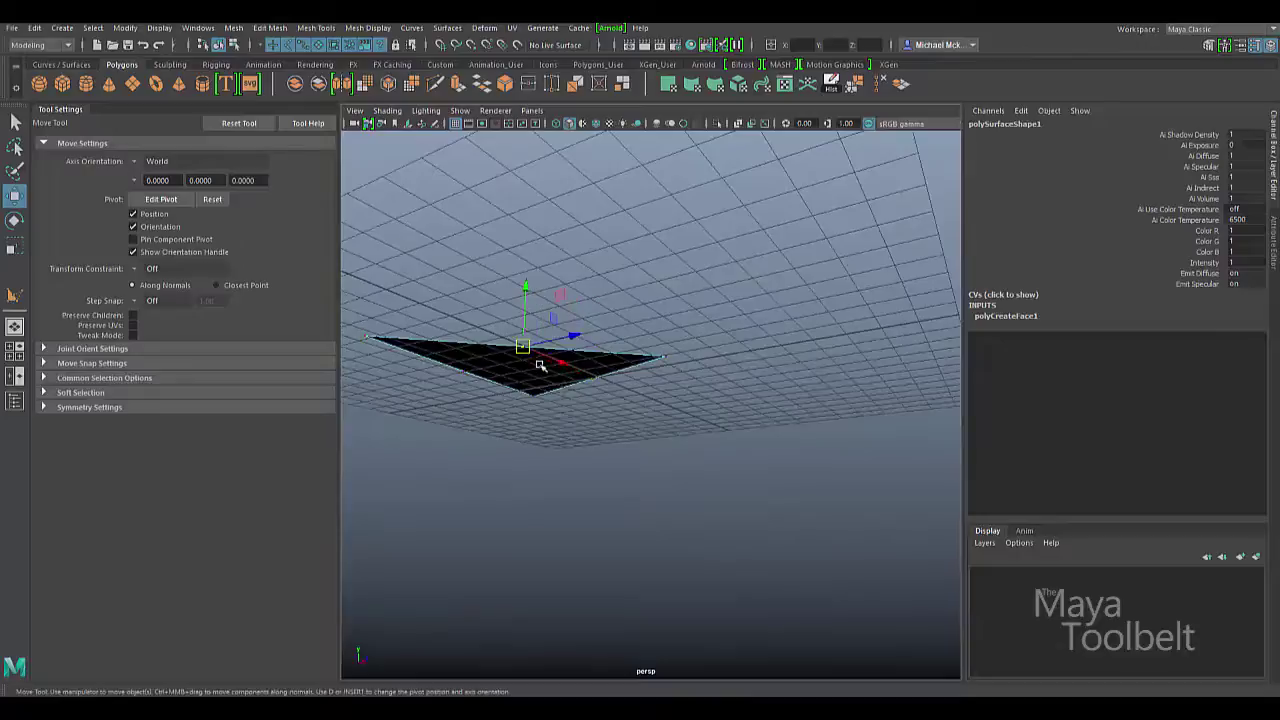
- Try to move one of the triangle's mid-edge vertices along the X axis, and undo the move and preceding selections
{"action": "left_click_drag", "start_coordinate": [533, 355], "coordinate": [708, 365]}
{"action": "key", "text": "ctrl+z"}
{"action": "key", "text": "ctrl+z"}
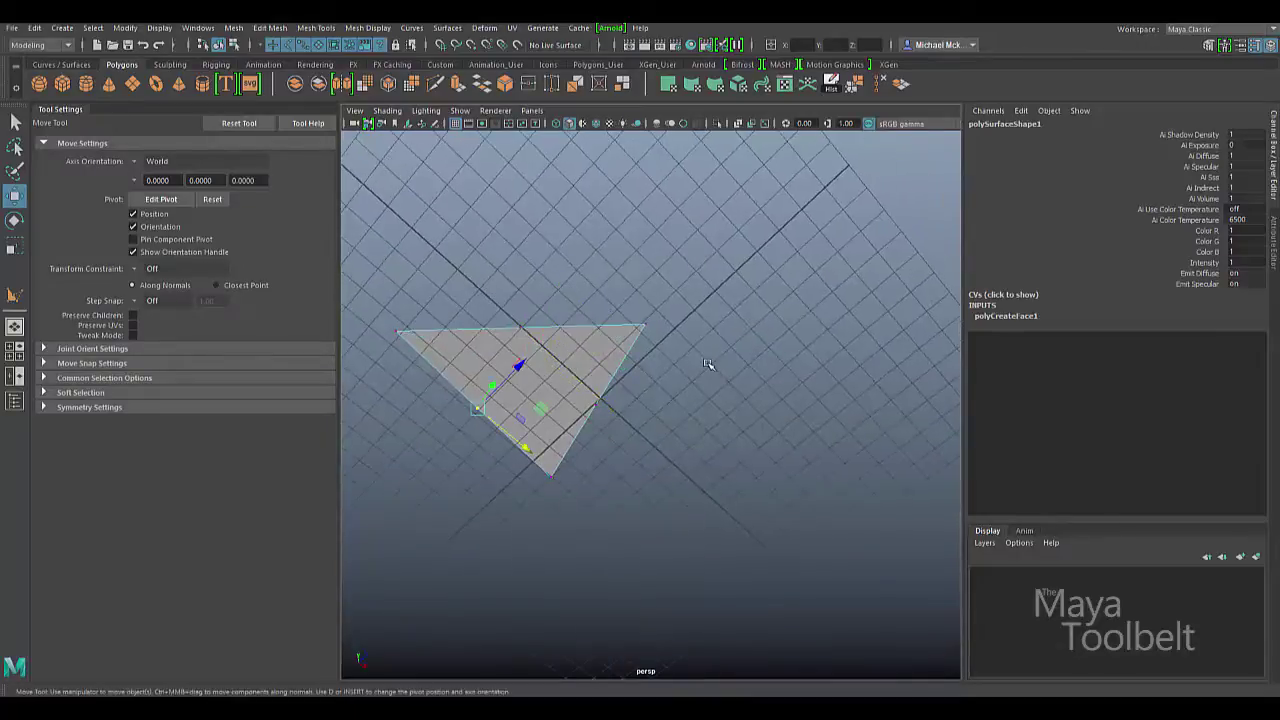
{"action": "key", "text": "ctrl+z"}
{"action": "key", "text": "ctrl+z"}
{"action": "key", "text": "ctrl+z"}
{"action": "key", "text": "ctrl+z"}
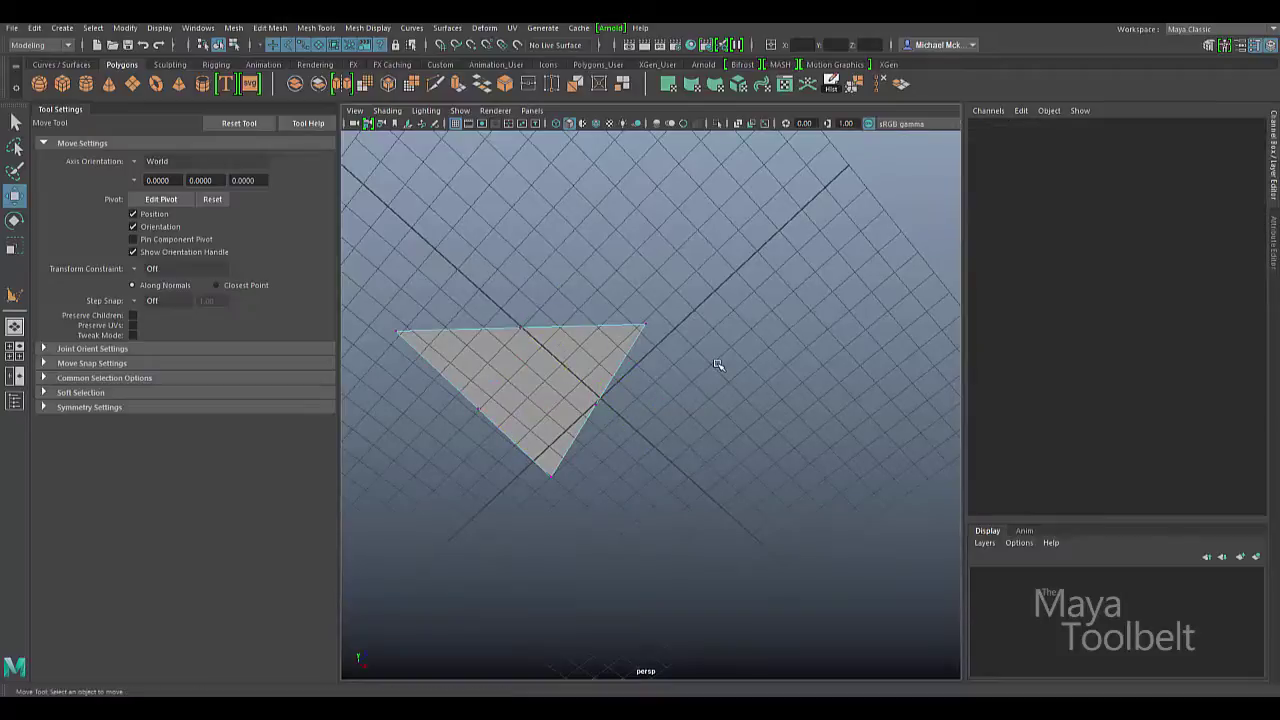
{"action": "key", "text": "ctrl+z"}
- Draw a five-sided polygon counterclockwise around the grid centre with one division per edge, and delete the finished face
{"action": "left_click_drag", "start_coordinate": [717, 363], "coordinate": [726, 437], "text": "alt"}
{"action": "key", "text": "y"}
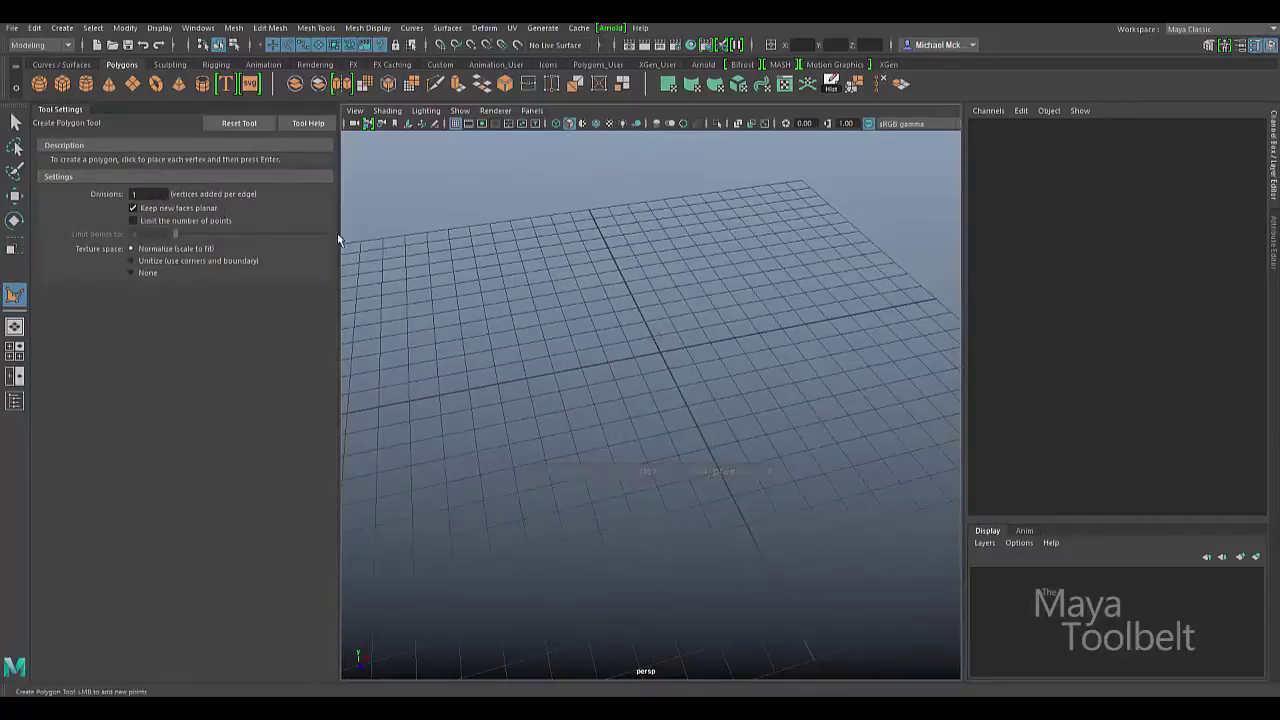
{"action": "left_click", "coordinate": [676, 244]}
{"action": "left_click", "coordinate": [459, 406]}
{"action": "left_click", "coordinate": [694, 554]}
{"action": "left_click", "coordinate": [908, 472]}
{"action": "left_click", "coordinate": [862, 274]}
{"action": "key", "text": "w"}
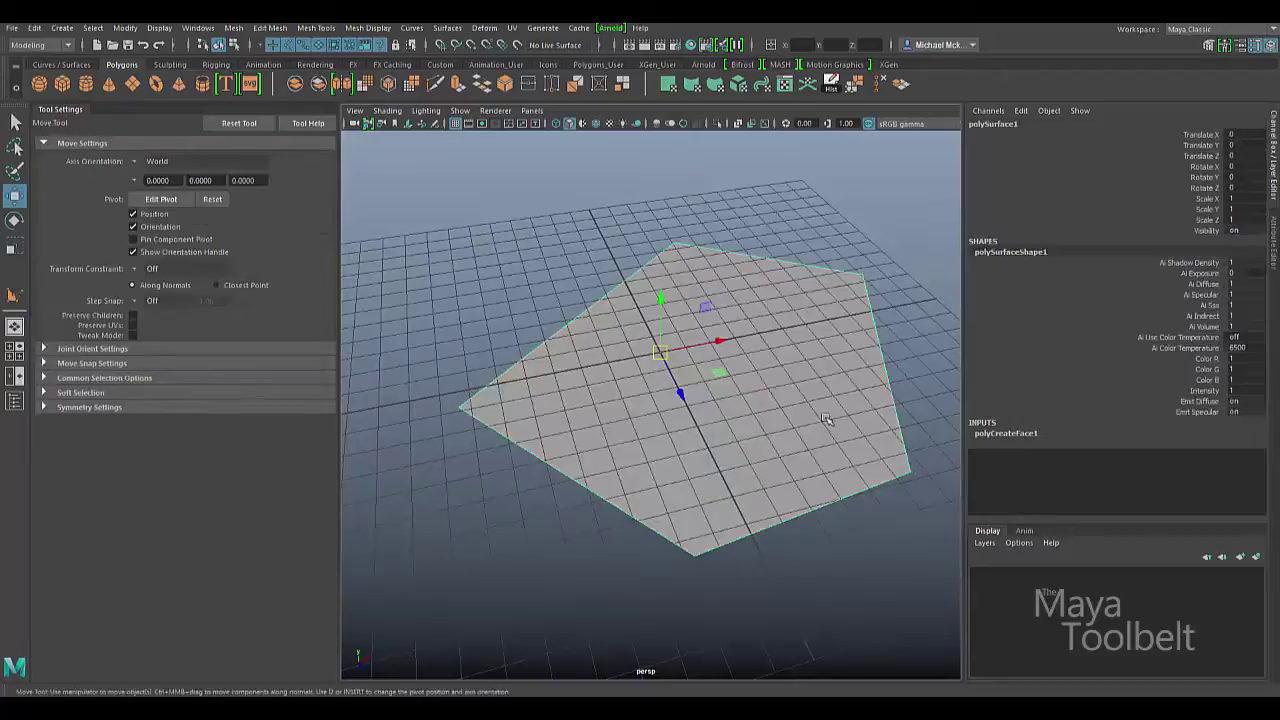
{"action": "key", "text": "Delete"}
{"action": "key", "text": "y"}
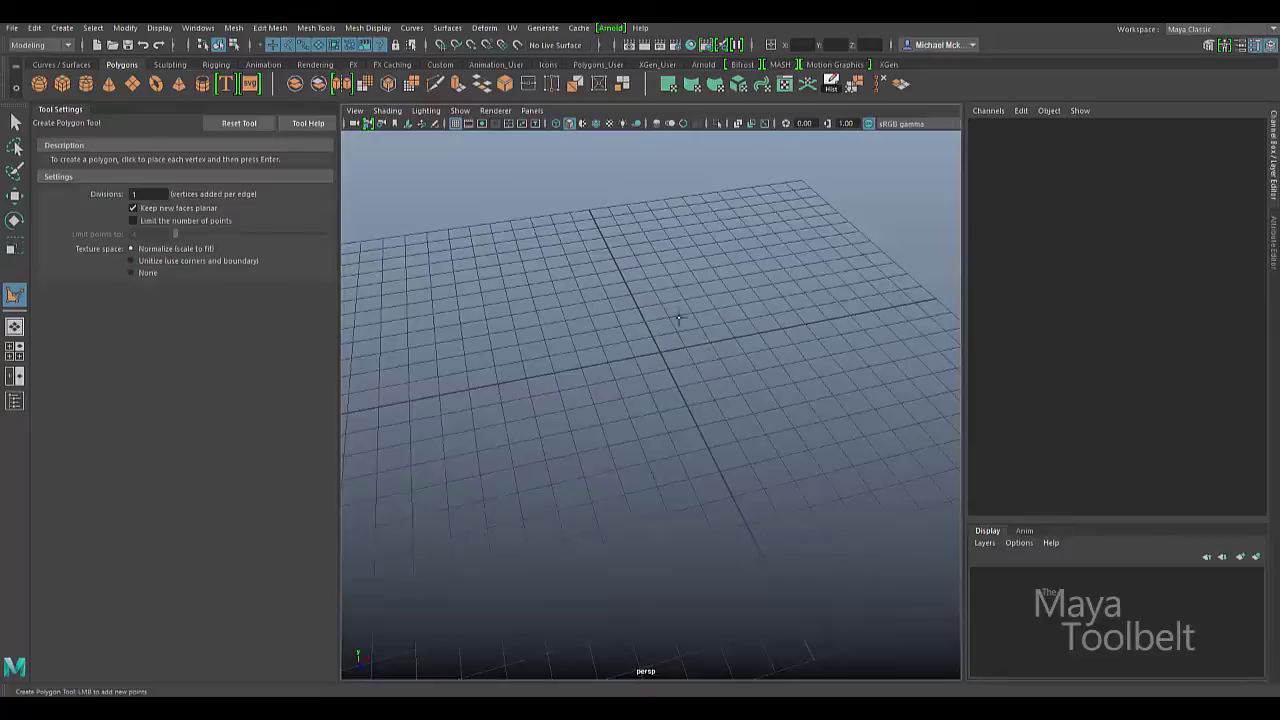
- Show the four-view layout and place two polygon points in the top view and one below the grid in the front view
{"action": "key", "text": "space"}
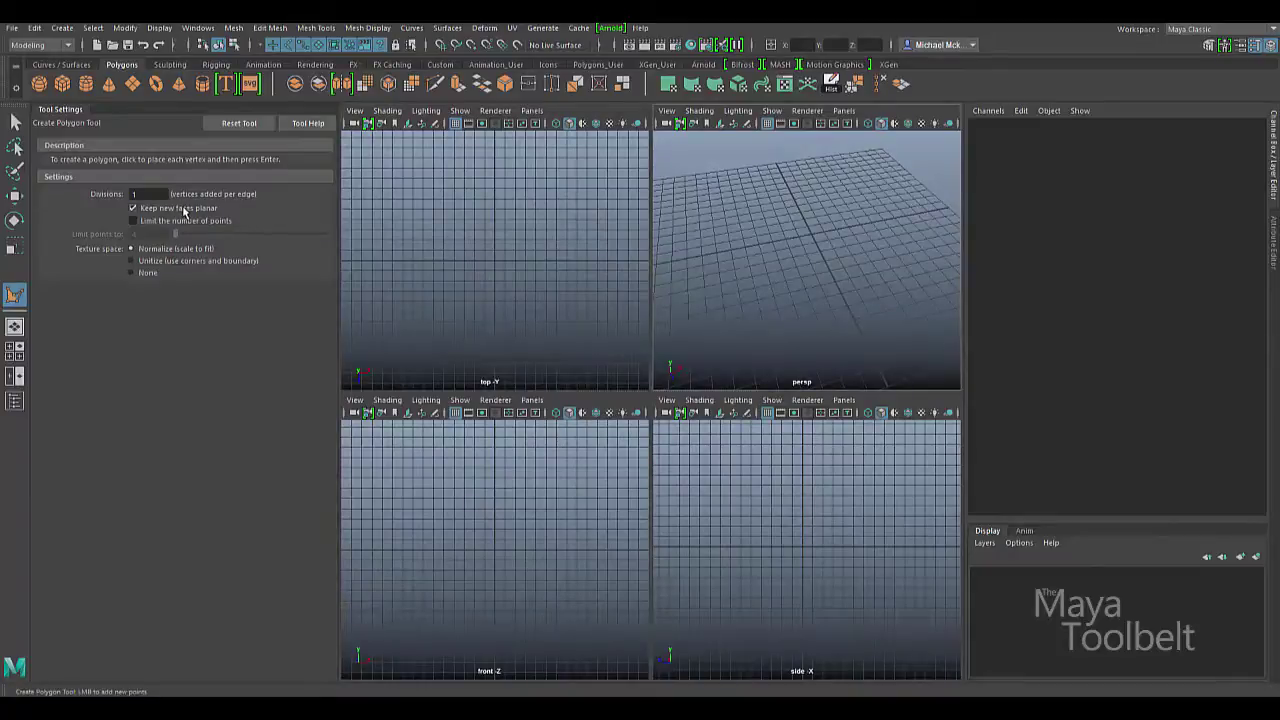
{"action": "left_click", "coordinate": [435, 208]}
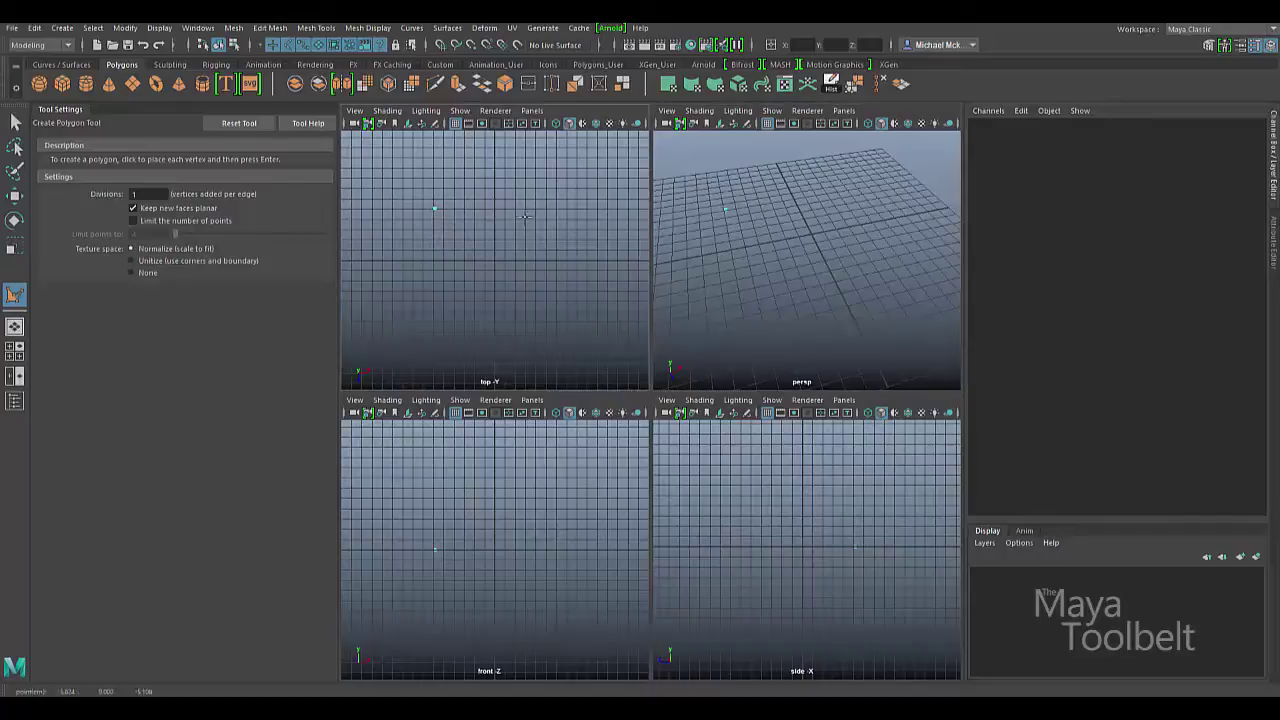
{"action": "left_click", "coordinate": [537, 211]}
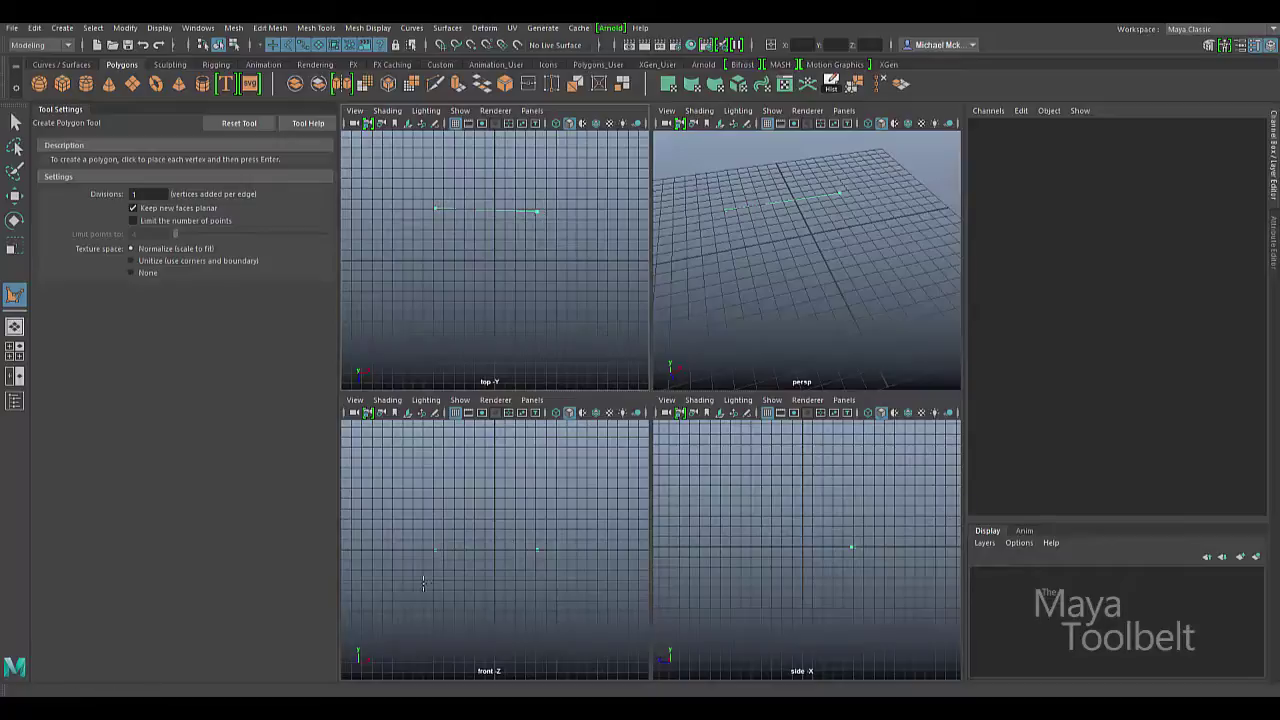
{"action": "left_click", "coordinate": [544, 636]}
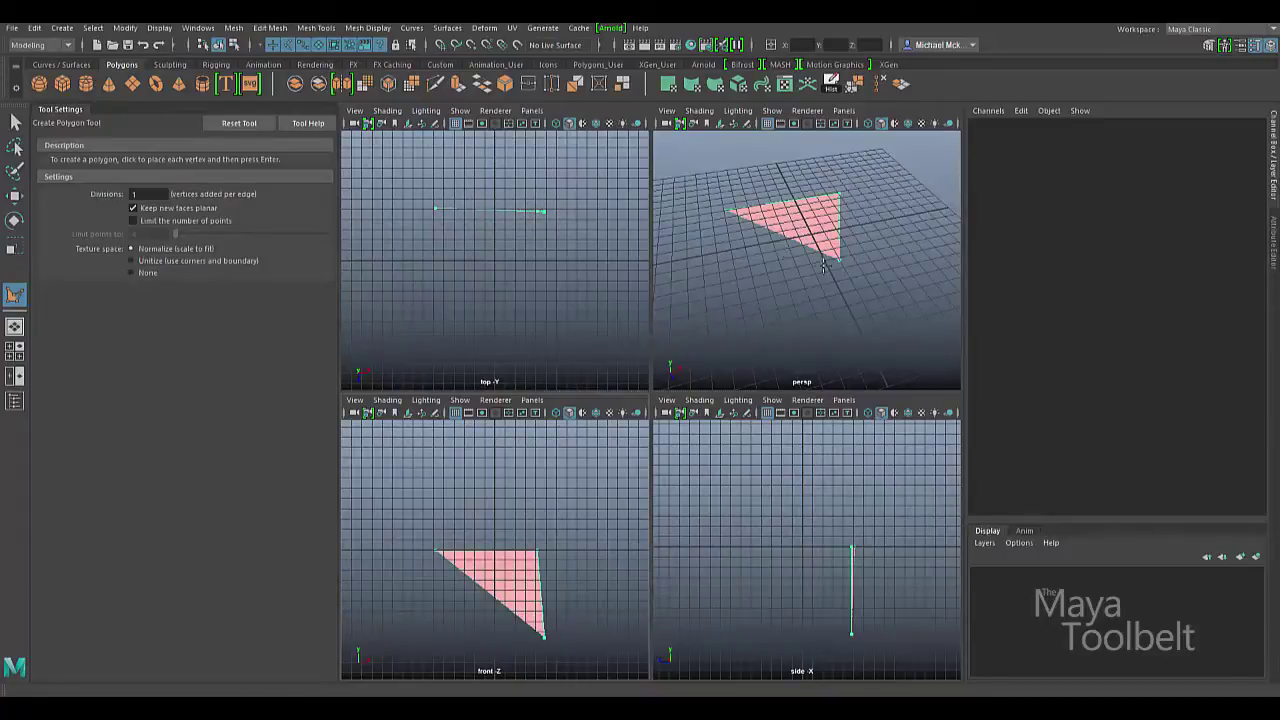
- Try adding a fourth point to the planar triangle from the perspective view and from the side view
{"action": "left_click_drag", "start_coordinate": [823, 265], "coordinate": [780, 142], "text": "alt"}
{"action": "left_click", "coordinate": [848, 278]}
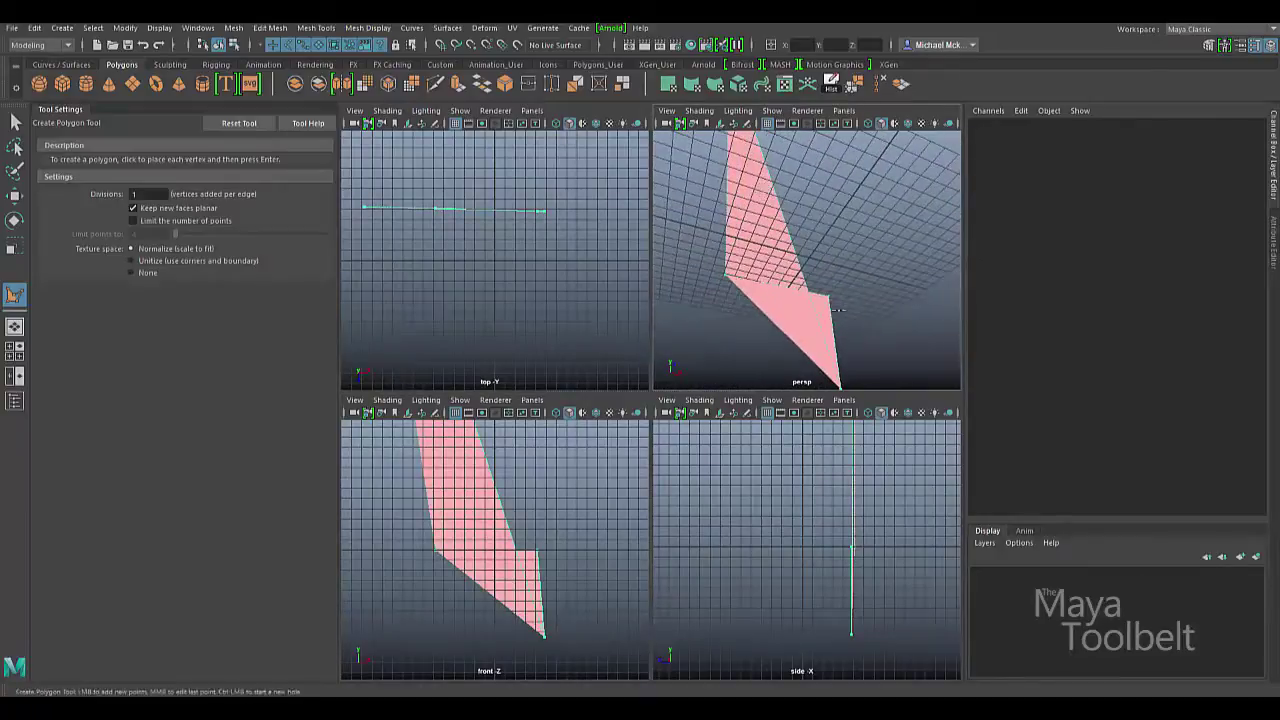
{"action": "key", "text": "BackSpace"}
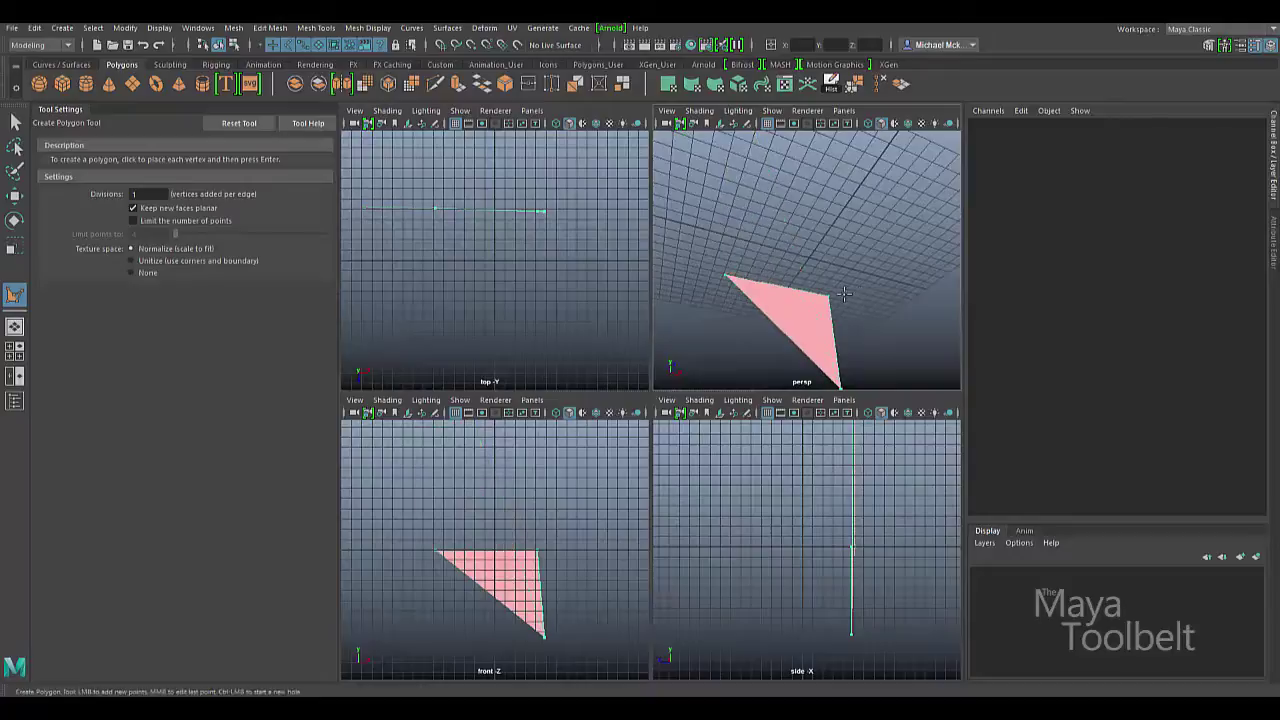
{"action": "left_click", "coordinate": [756, 560]}
{"action": "left_click_drag", "start_coordinate": [745, 365], "coordinate": [770, 280], "text": "alt"}
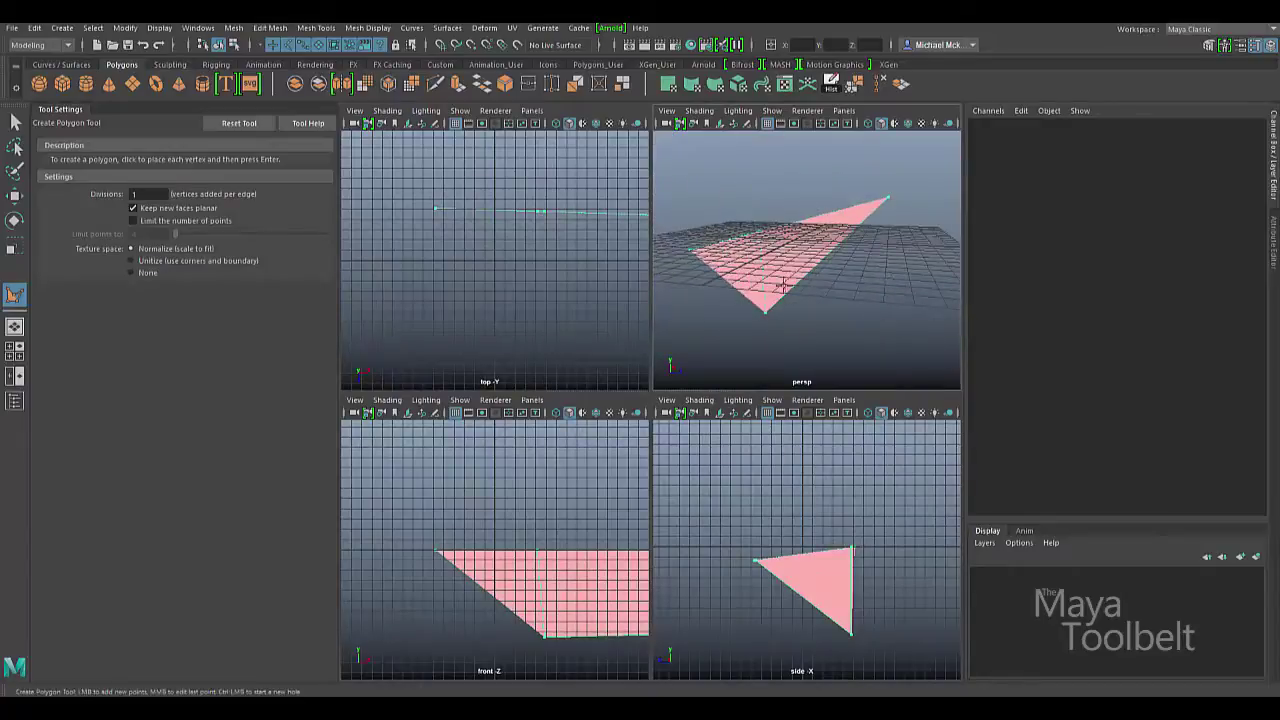
- Place the fourth point in the front view to form a four-sided outline, and undo the extra point tried in the top view
{"action": "left_click", "coordinate": [430, 636]}
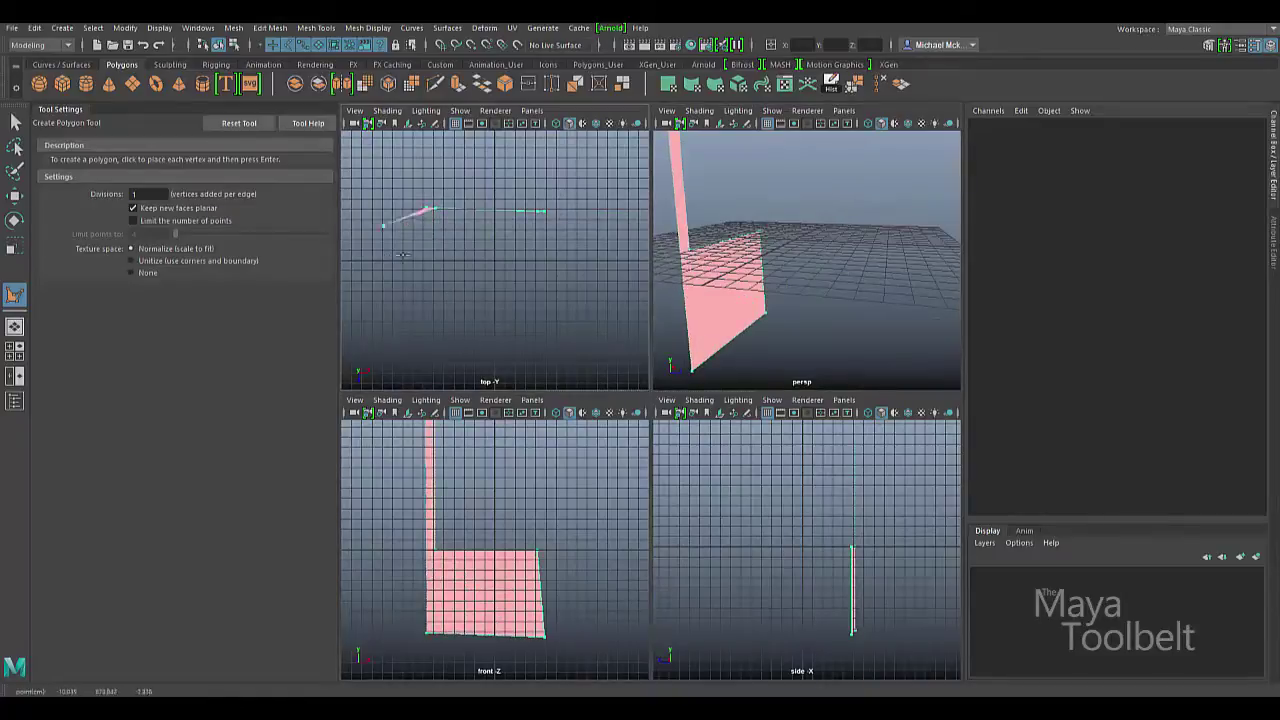
{"action": "left_click_drag", "start_coordinate": [688, 248], "coordinate": [810, 267], "text": "alt"}
{"action": "key", "text": "ctrl+z"}
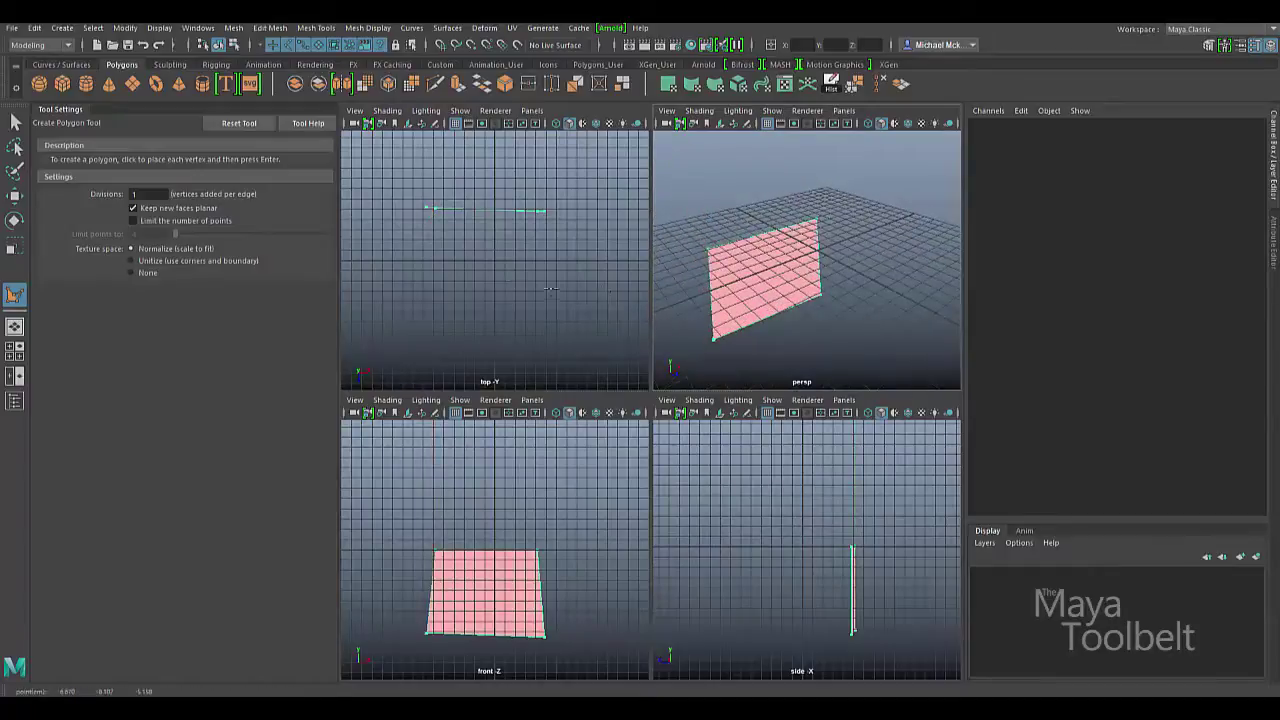
- Finish the four-sided planar polygon, view its face from another angle, and delete it
{"action": "key", "text": "w"}
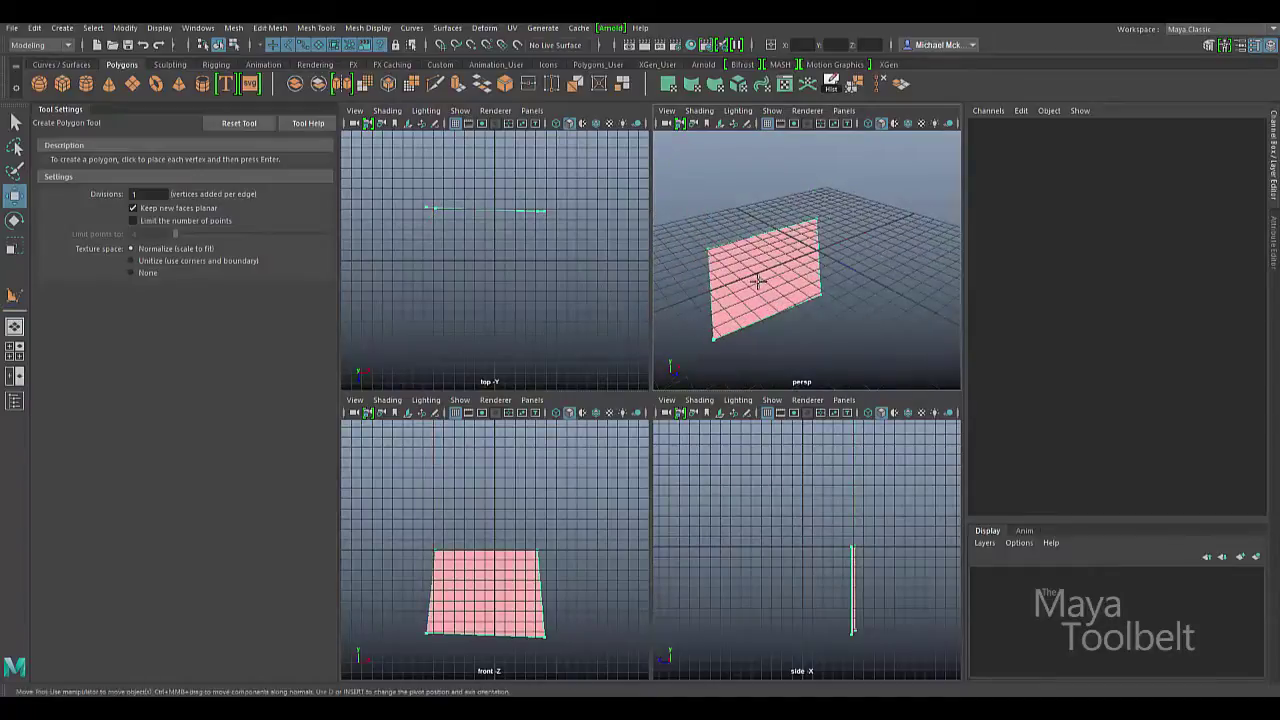
{"action": "left_click_drag", "start_coordinate": [729, 320], "coordinate": [831, 306], "text": "alt"}
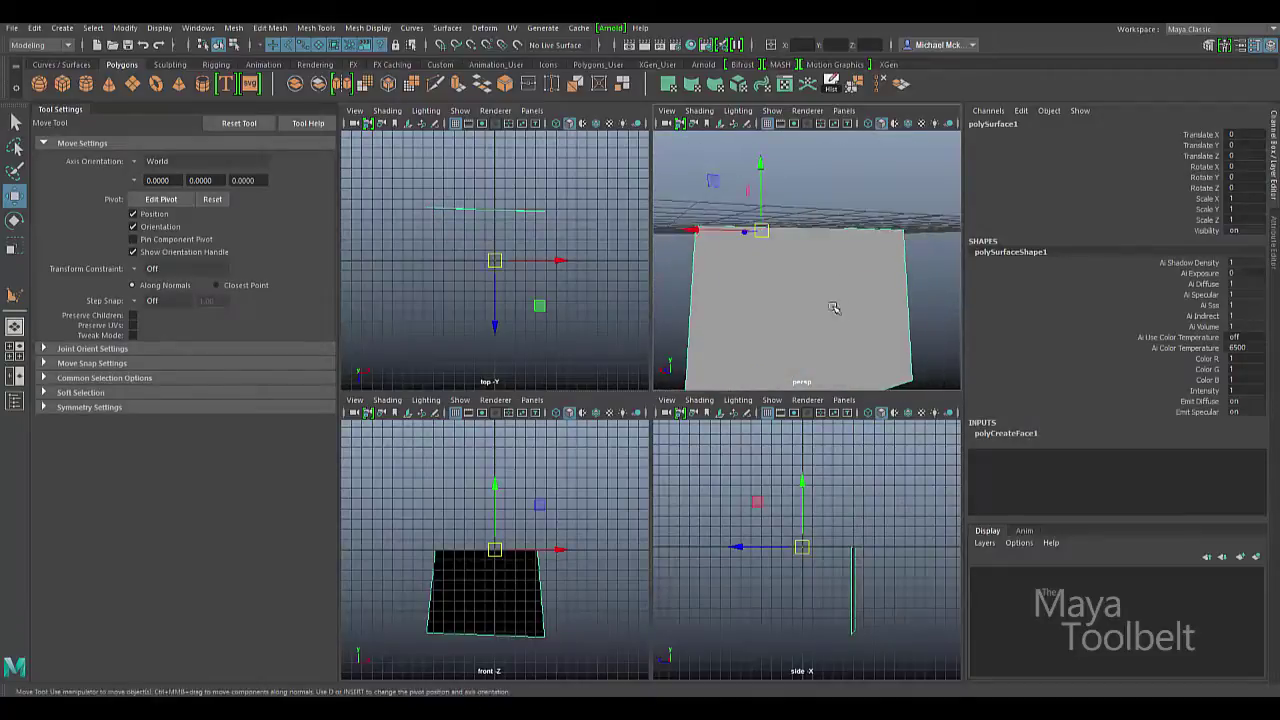
{"action": "key", "text": "Delete"}
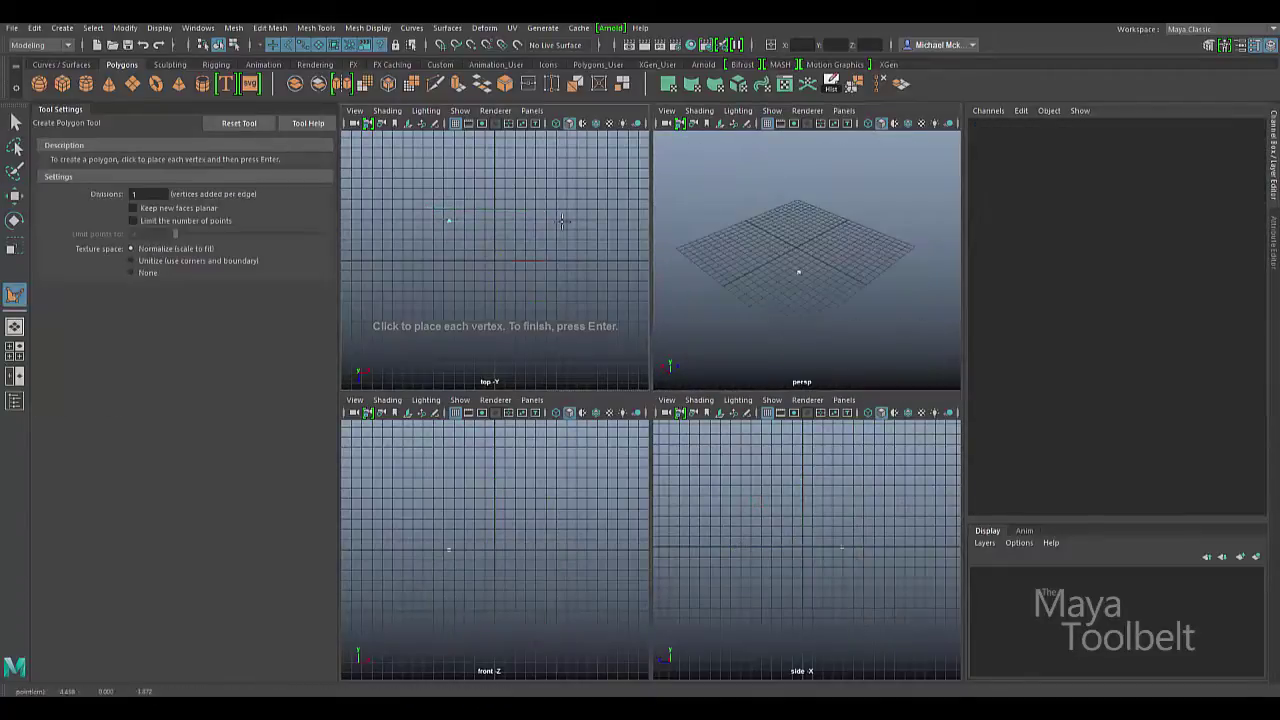
- With Keep new faces planar off, draw a four-point polygon across the top, front and side views
{"action": "left_click", "coordinate": [562, 550]}
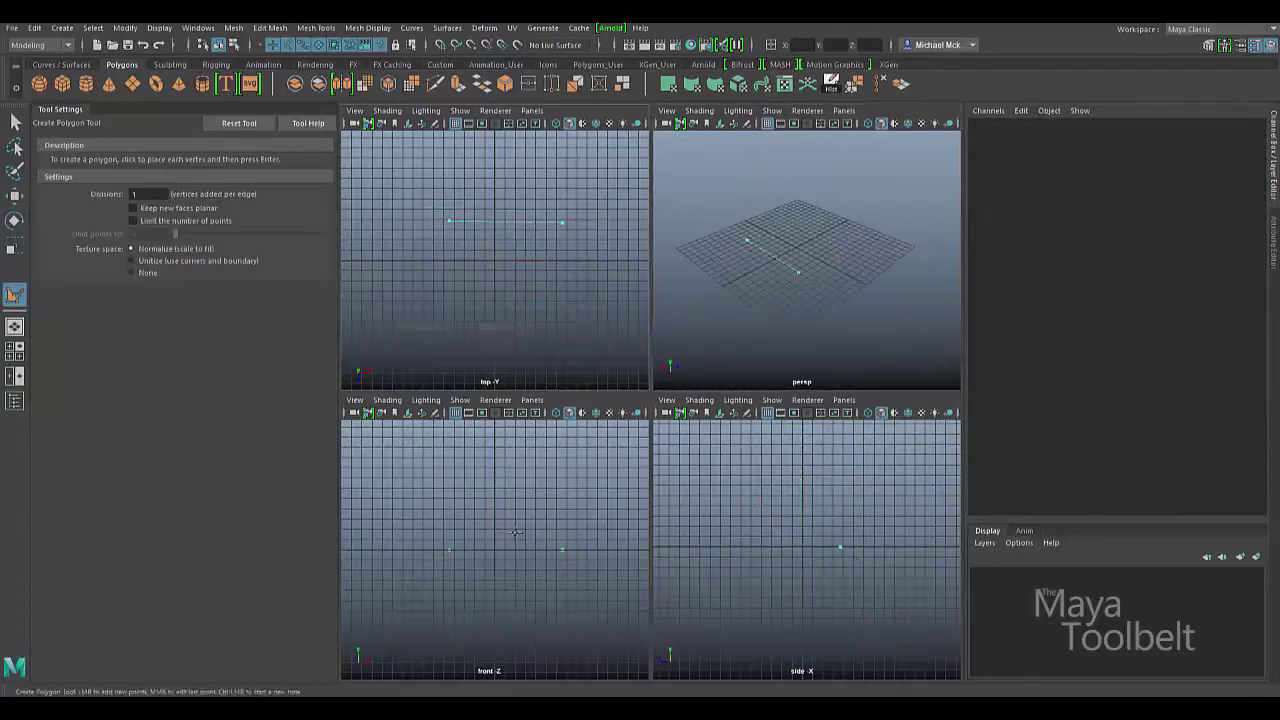
{"action": "left_click", "coordinate": [450, 550]}
{"action": "left_click", "coordinate": [511, 596]}
{"action": "middle_click_drag", "start_coordinate": [862, 556], "coordinate": [828, 562]}
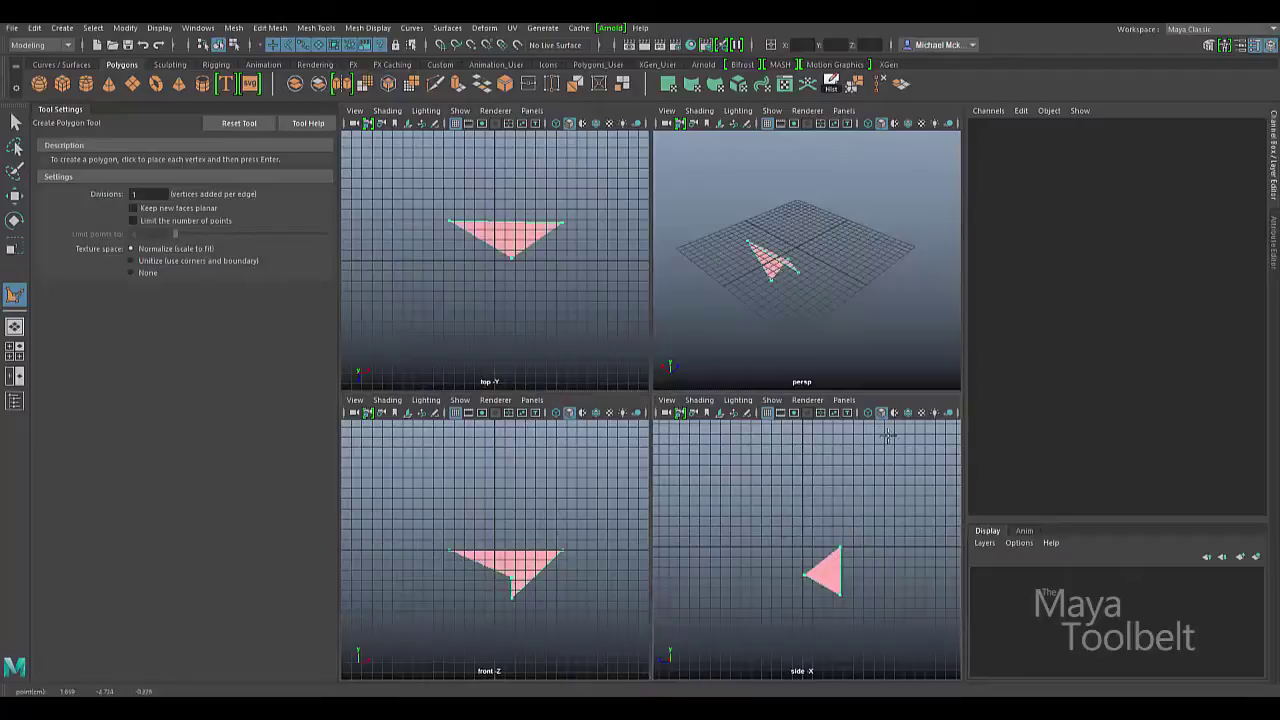
- Examine the non-planar outline from several angles in the perspective view, enlarge that view, and finish the polygon
{"action": "mouse_move", "coordinate": [741, 290]}
{"action": "left_mouse_down", "text": "alt"}
{"action": "mouse_move", "coordinate": [745, 272]}
{"action": "mouse_move", "coordinate": [748, 284]}
{"action": "left_mouse_up", "text": "alt"}
{"action": "right_click_drag", "start_coordinate": [760, 290], "coordinate": [812, 291], "text": "alt"}
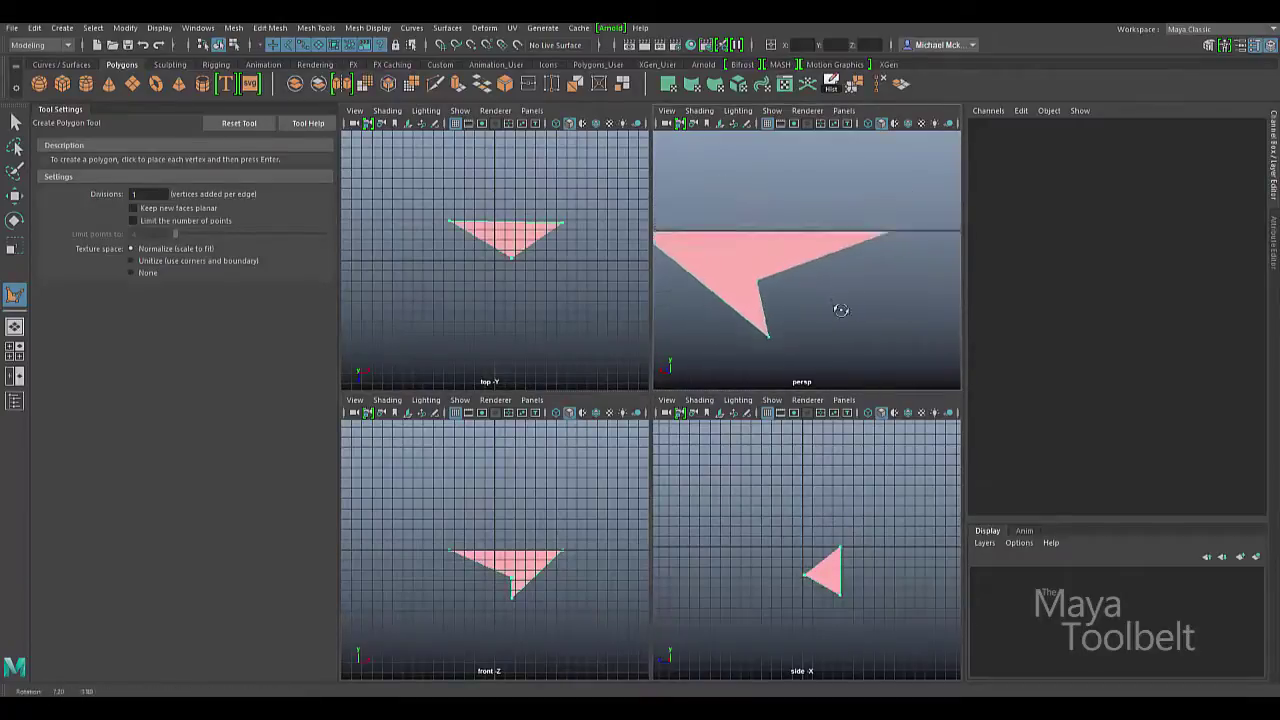
{"action": "left_click_drag", "start_coordinate": [834, 309], "coordinate": [830, 350], "text": "alt"}
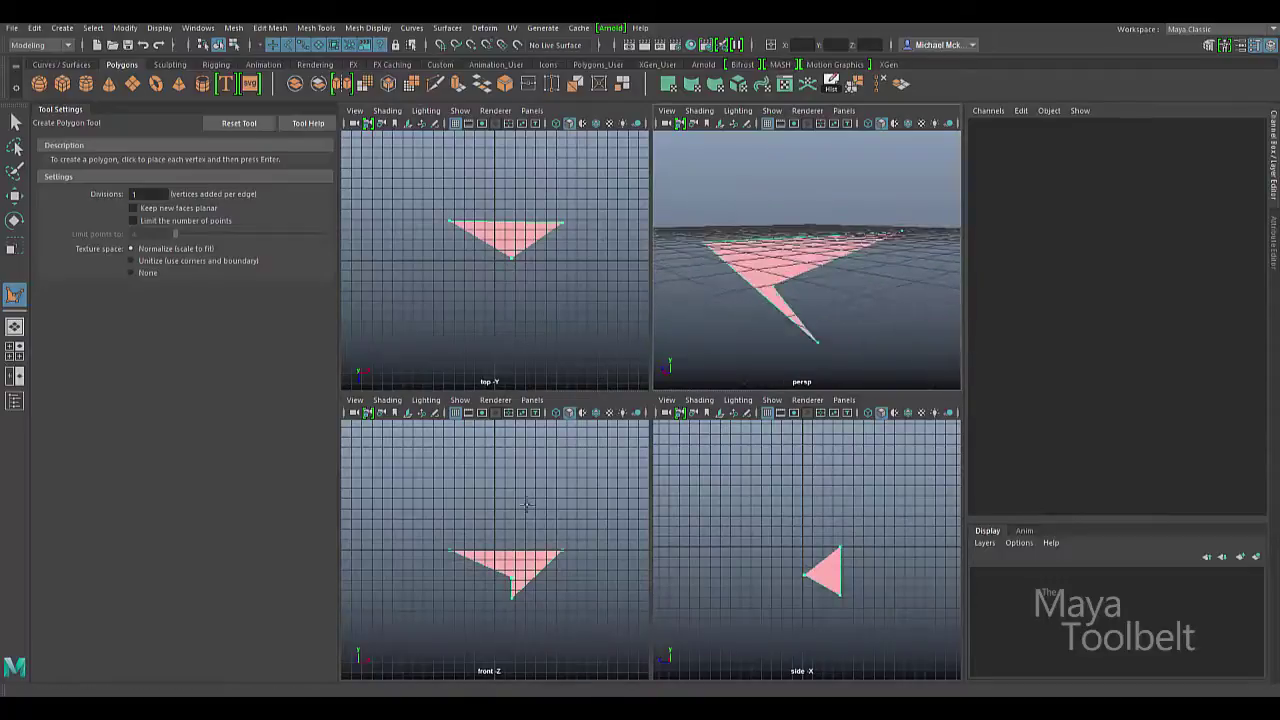
{"action": "left_click_drag", "start_coordinate": [868, 316], "coordinate": [820, 306], "text": "alt"}
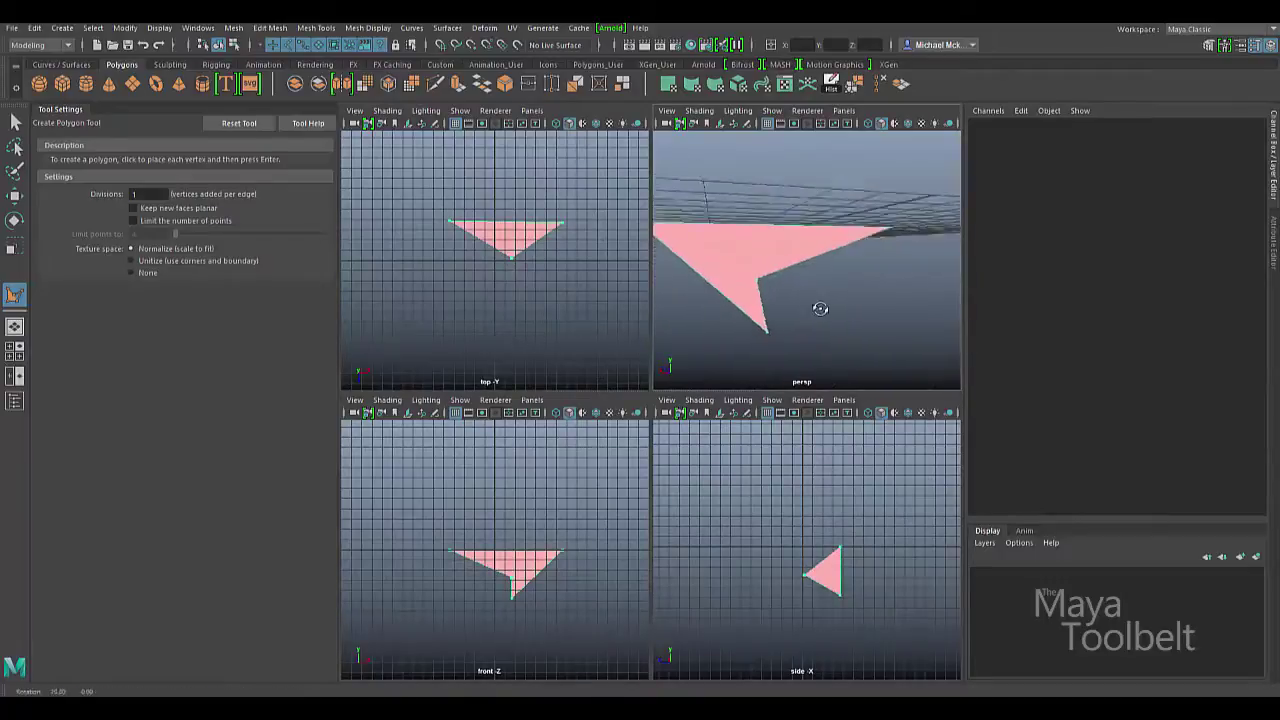
{"action": "key", "text": "space"}
{"action": "left_click_drag", "start_coordinate": [557, 449], "coordinate": [677, 435], "text": "alt"}
{"action": "key", "text": "Return"}
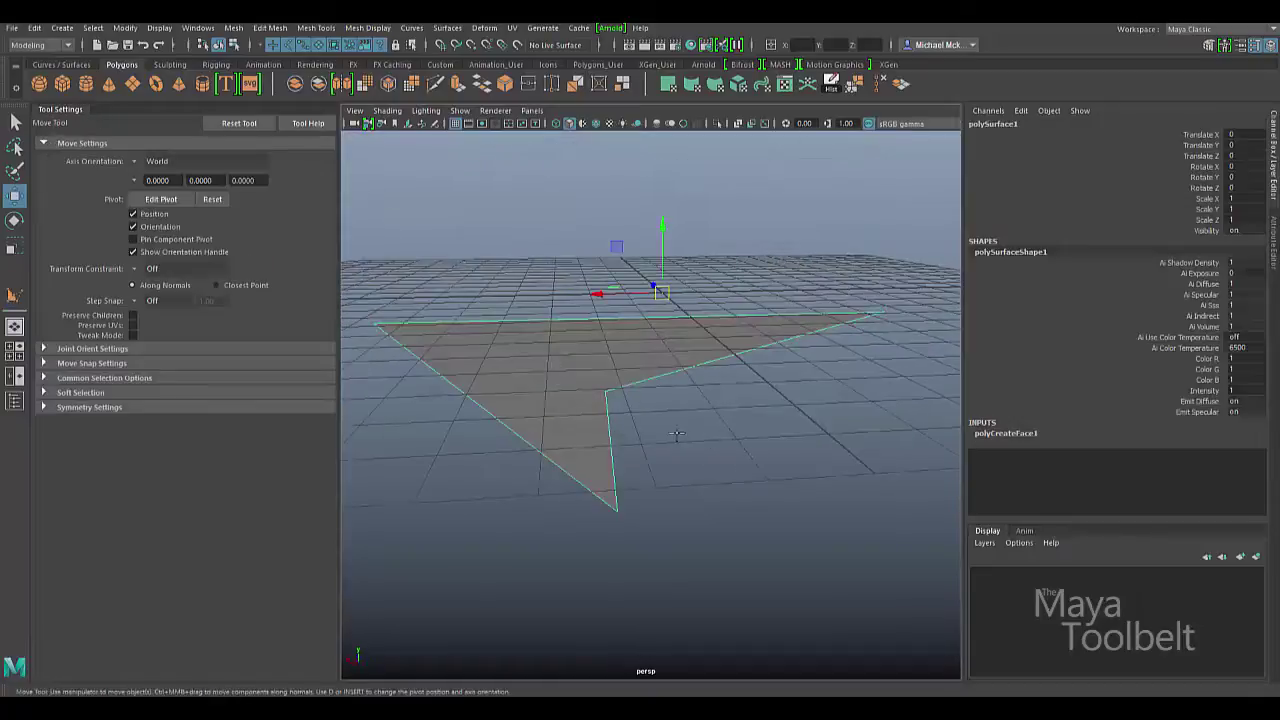
- Inspect the finished non-planar face edge-on and from the side, and delete it
{"action": "left_click_drag", "start_coordinate": [553, 436], "coordinate": [613, 390], "text": "alt"}
{"action": "key", "text": "q"}
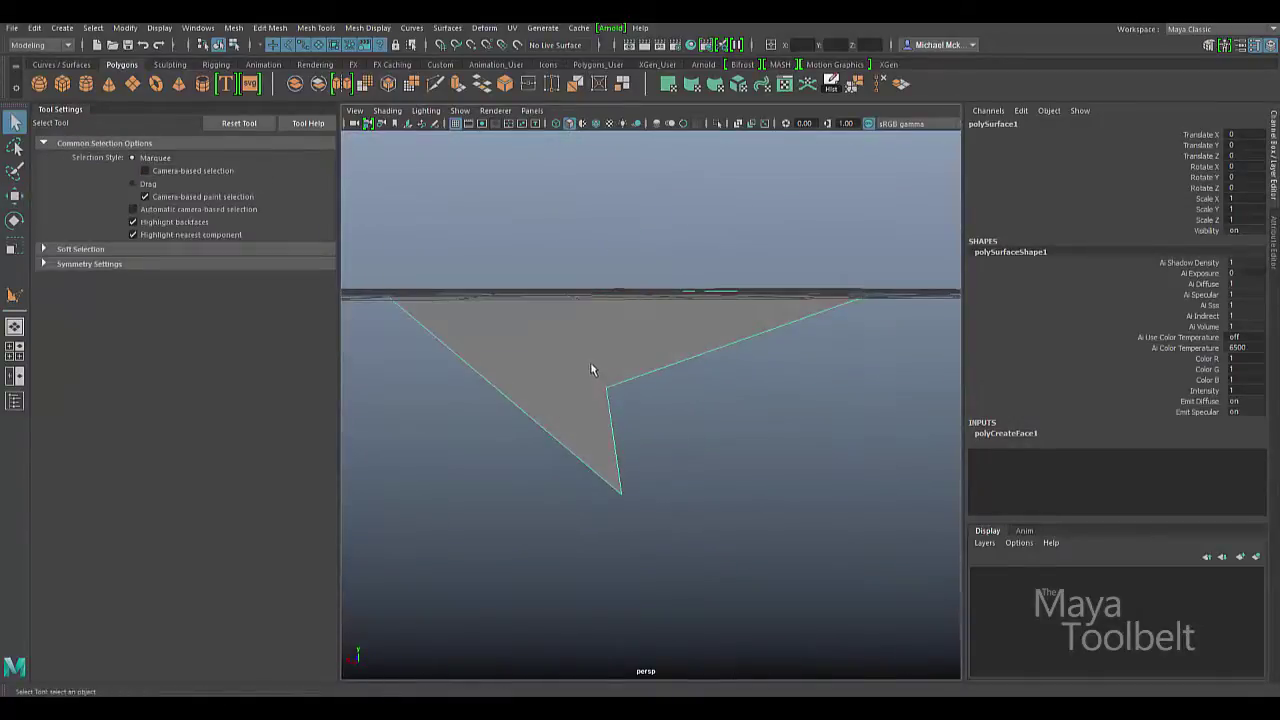
{"action": "left_click_drag", "start_coordinate": [707, 466], "coordinate": [669, 442], "text": "alt"}
{"action": "key", "text": "Delete"}
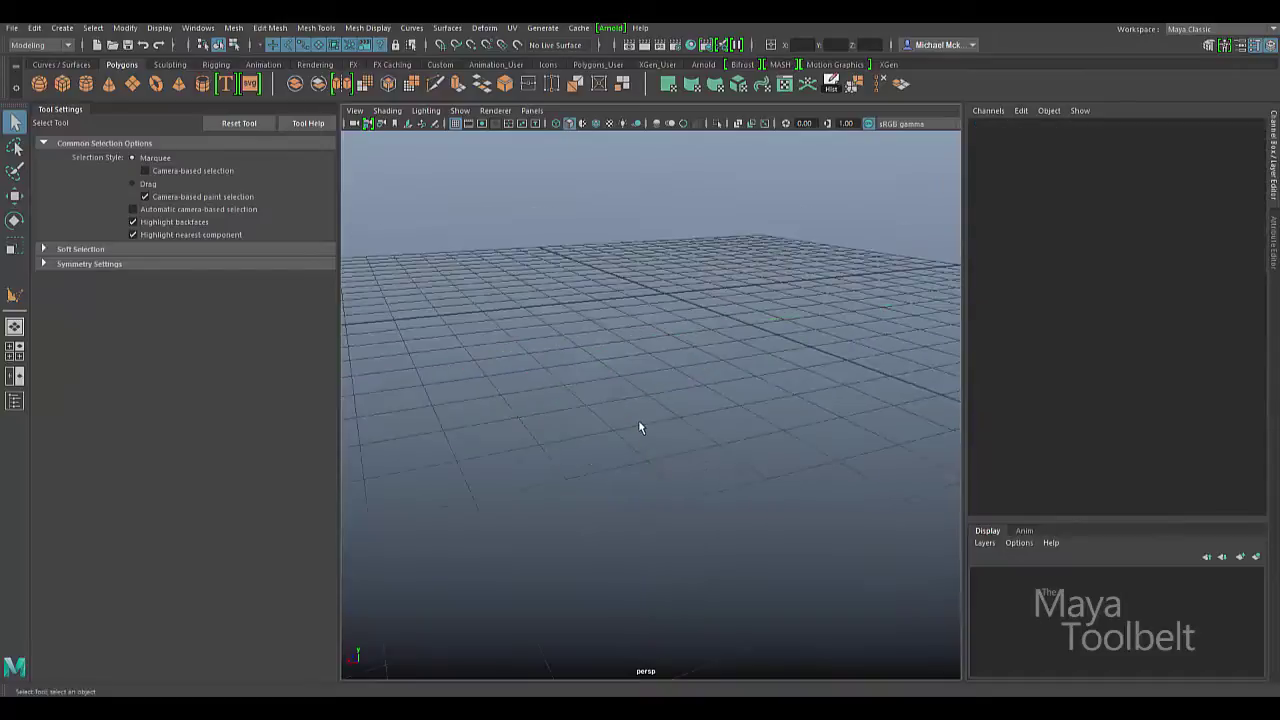
- Restart the Create Polygon tool and enable Keep new faces planar
{"action": "key", "text": "y"}
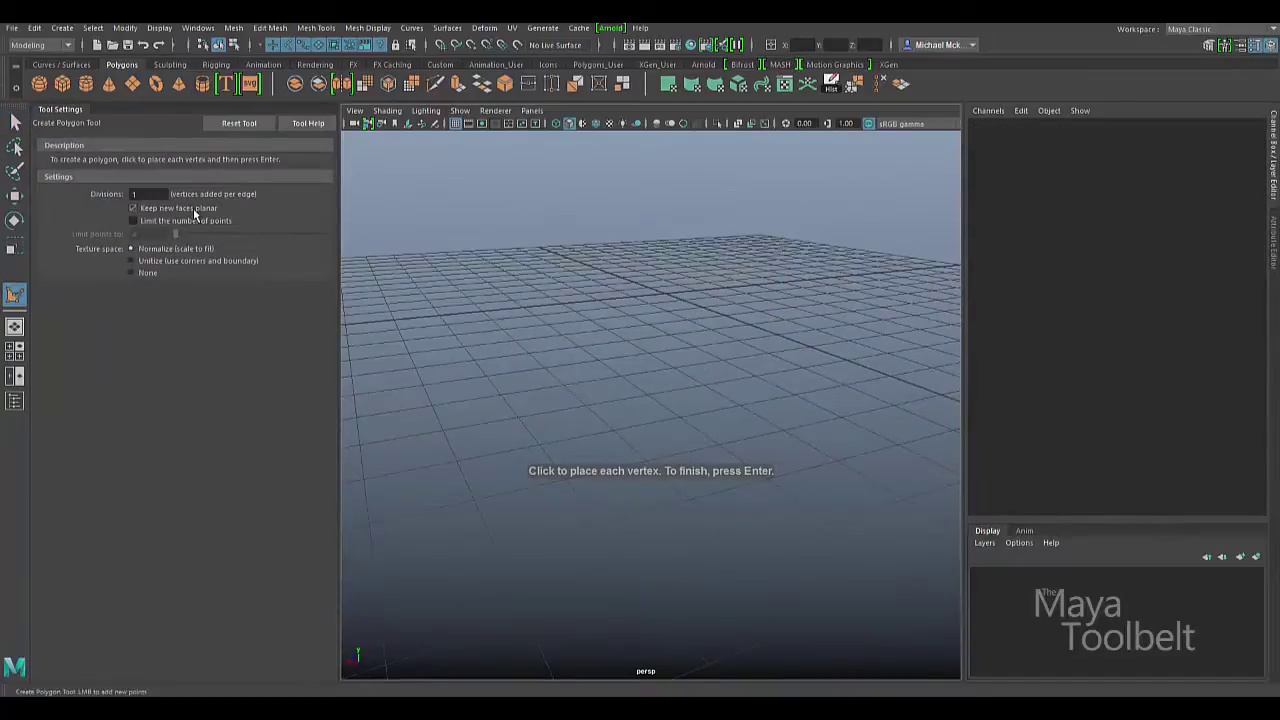
{"action": "left_click", "coordinate": [193, 208]}
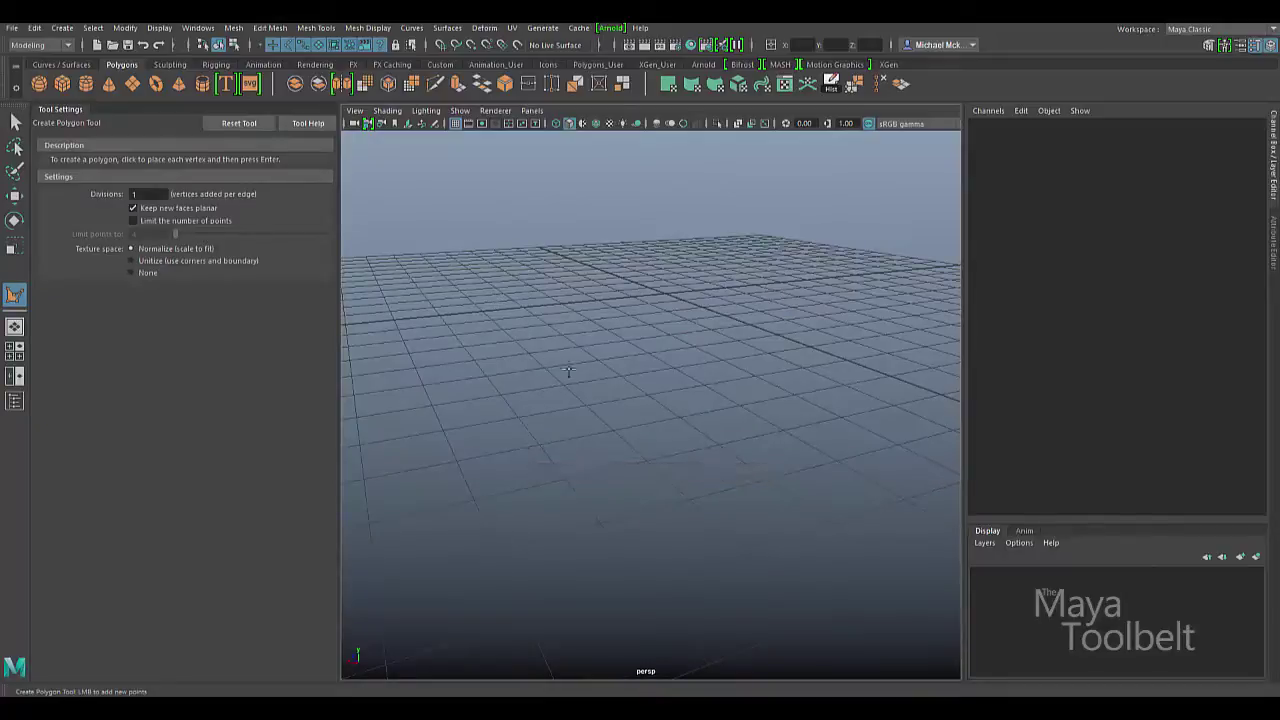
{"action": "left_click_drag", "start_coordinate": [560, 334], "coordinate": [203, 258], "text": "alt"}
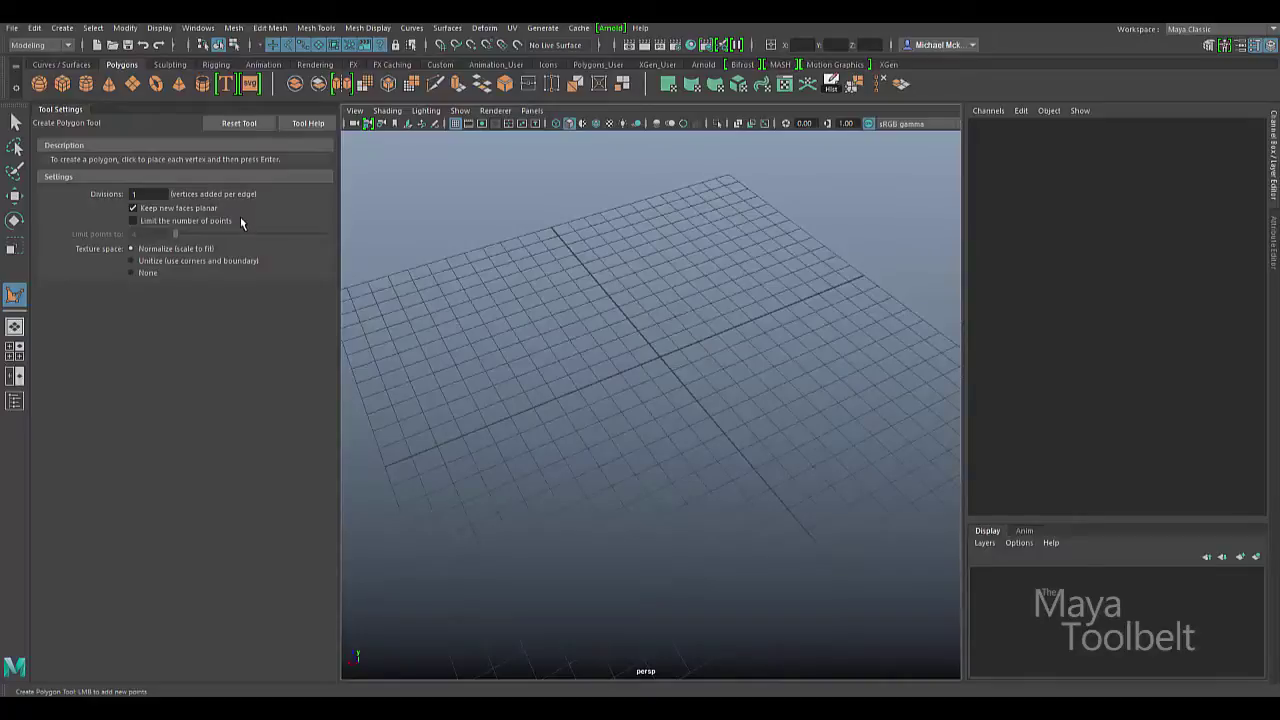
{"action": "left_click_drag", "start_coordinate": [710, 376], "coordinate": [757, 355], "text": "alt"}
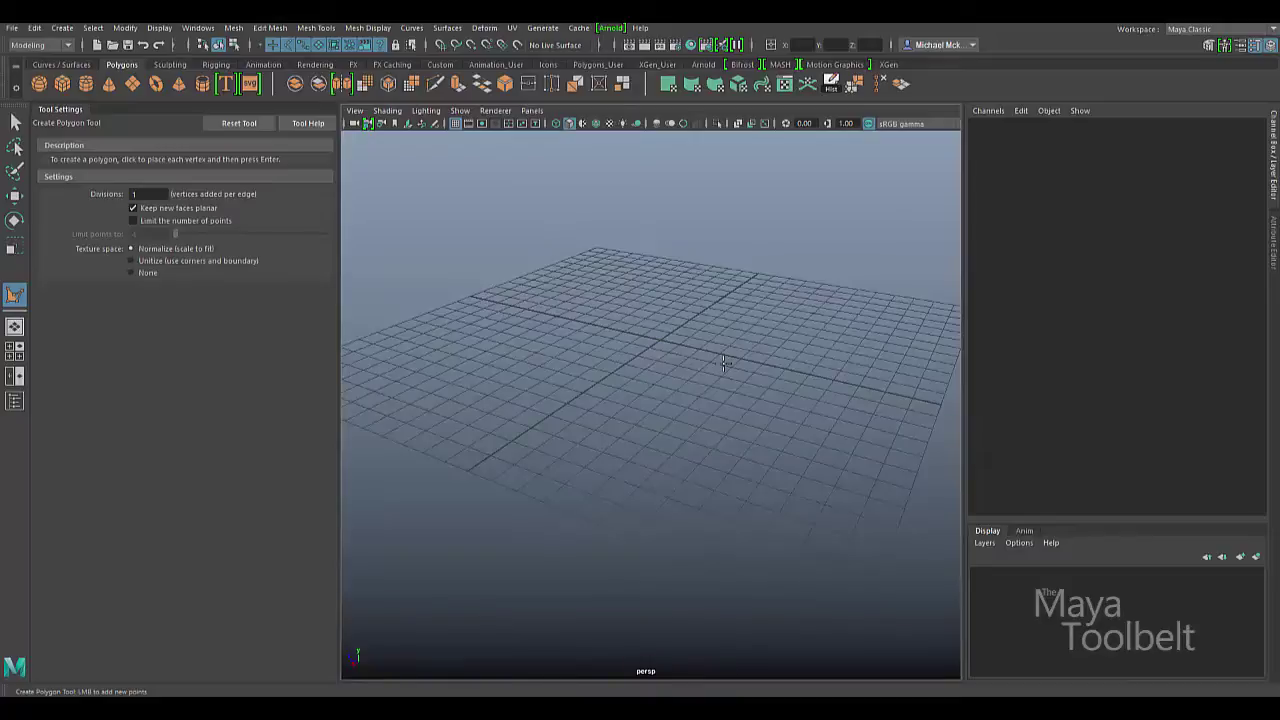
- Enable limiting the number of points, try a higher limit and 3, and set the limit to 4
{"action": "left_click", "coordinate": [138, 221]}
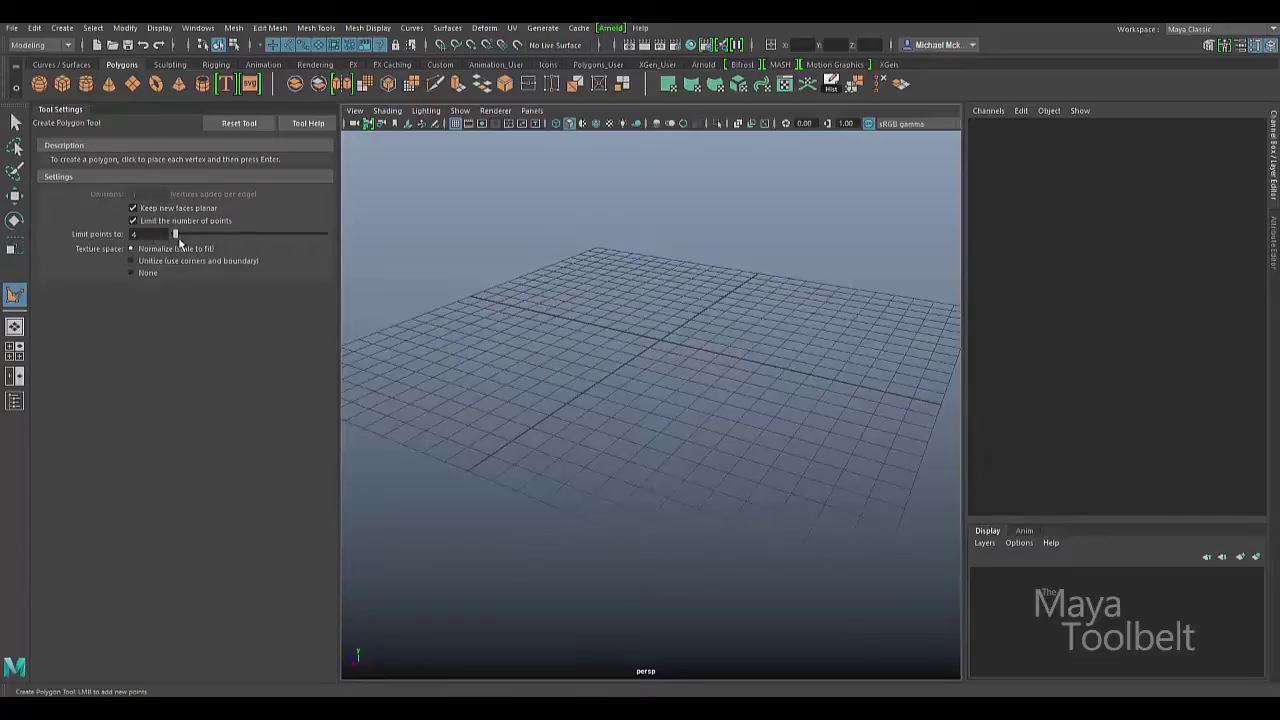
{"action": "left_click_drag", "start_coordinate": [176, 235], "coordinate": [239, 235]}
{"action": "type", "text": "3"}
{"action": "key", "text": "Return"}
{"action": "type", "text": "4"}
{"action": "key", "text": "Return"}
- Draw a four-point polygon counterclockwise around the grid centre with the point limit active, inspect it, and delete it
{"action": "left_click_drag", "start_coordinate": [455, 272], "coordinate": [619, 320], "text": "alt"}
{"action": "left_click", "coordinate": [656, 248]}
{"action": "left_click", "coordinate": [524, 326]}
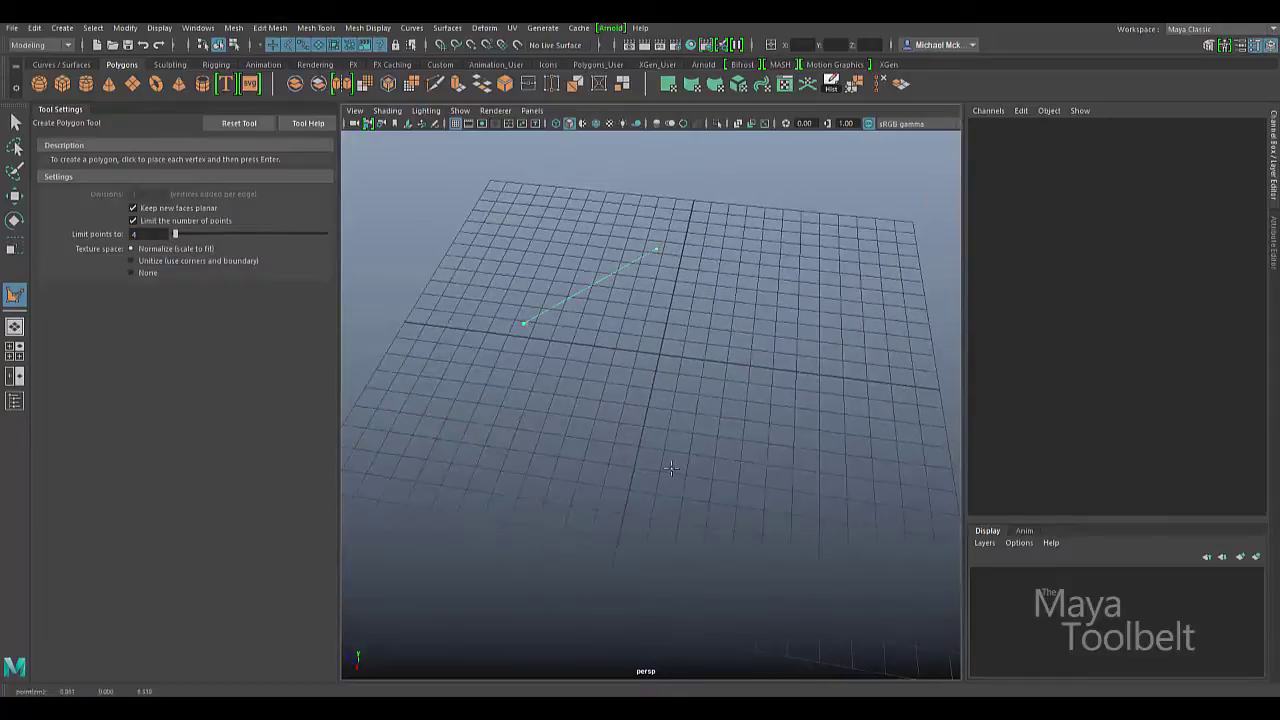
{"action": "left_click", "coordinate": [670, 467]}
{"action": "left_click", "coordinate": [776, 346]}
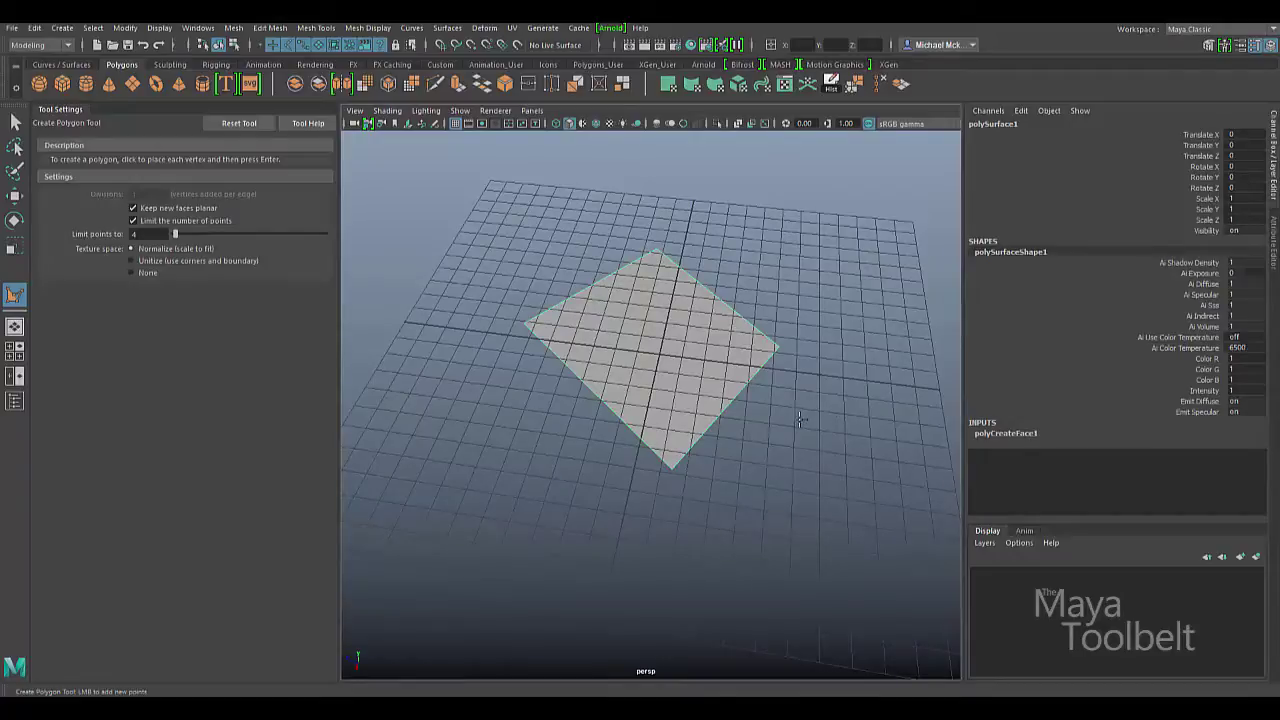
{"action": "left_click_drag", "start_coordinate": [740, 412], "coordinate": [705, 423], "text": "alt"}
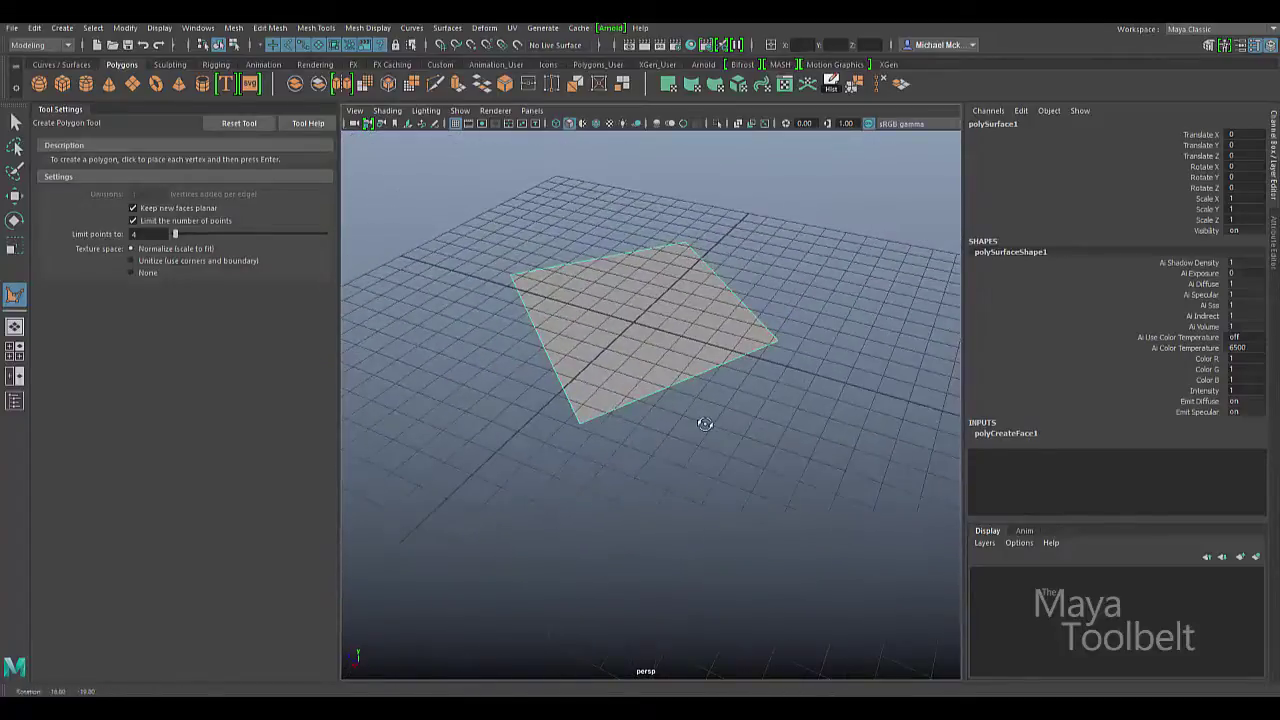
{"action": "key", "text": "Delete"}
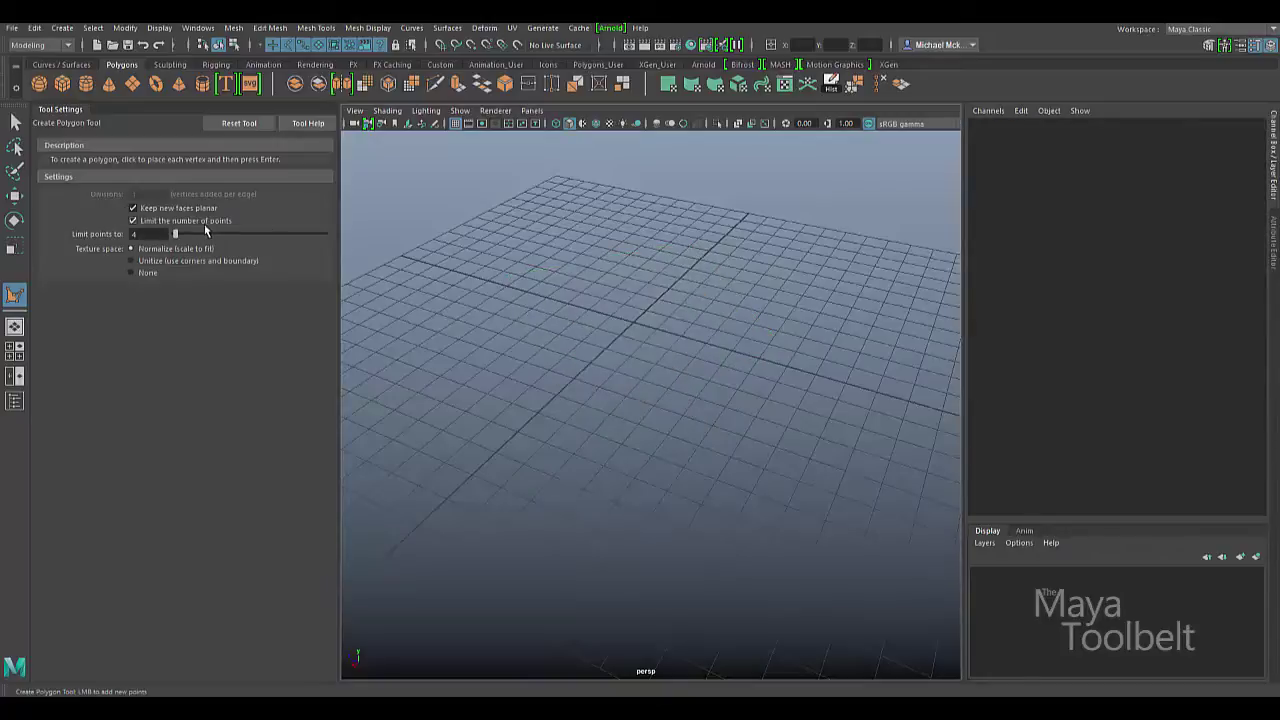
- Toggle the limit on the number of points off and on to compare how it affects the Divisions setting
{"action": "left_click", "coordinate": [147, 219]}
{"action": "left_click", "coordinate": [146, 193]}
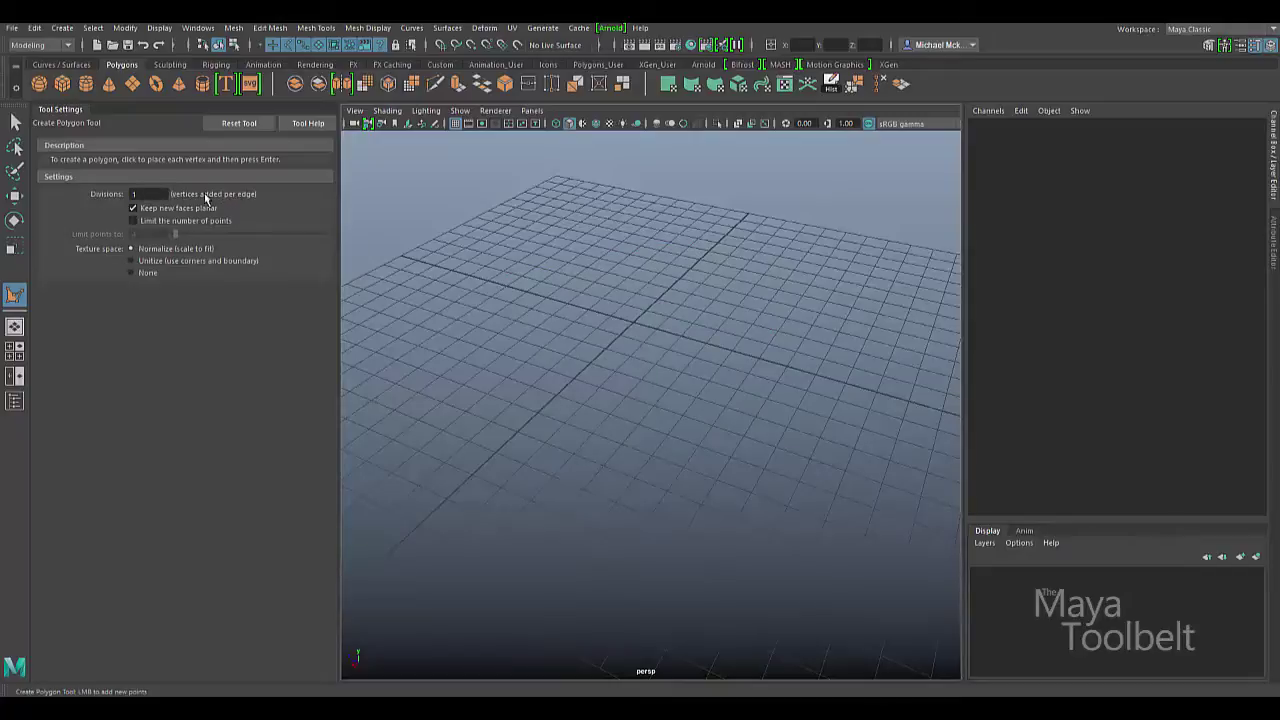
{"action": "left_click", "coordinate": [160, 221]}
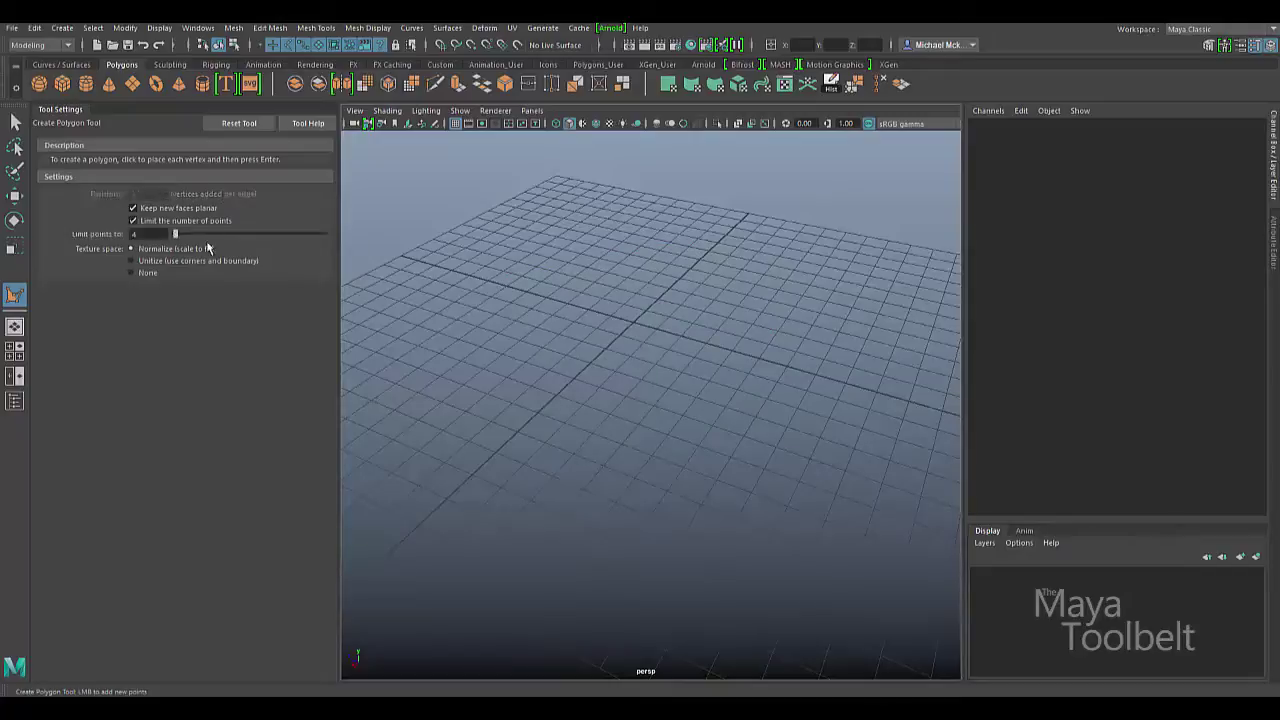
{"action": "left_click", "coordinate": [157, 222]}
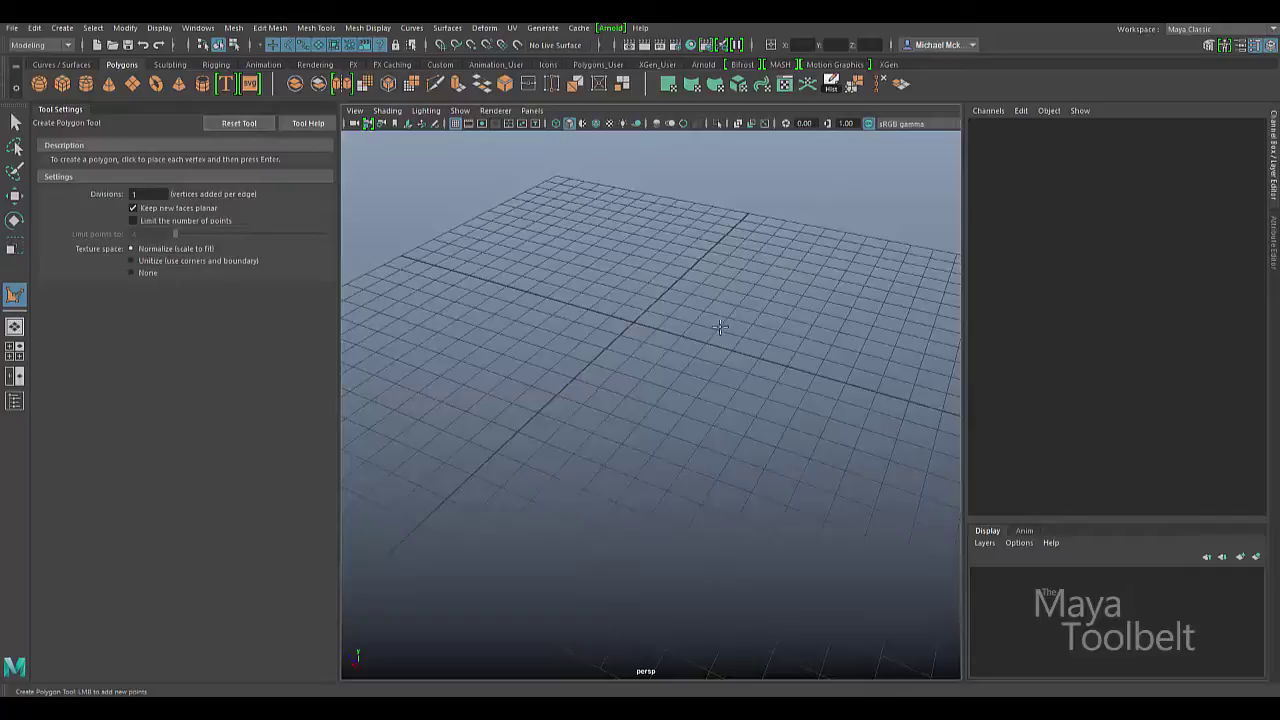
{"action": "left_click", "coordinate": [151, 220]}
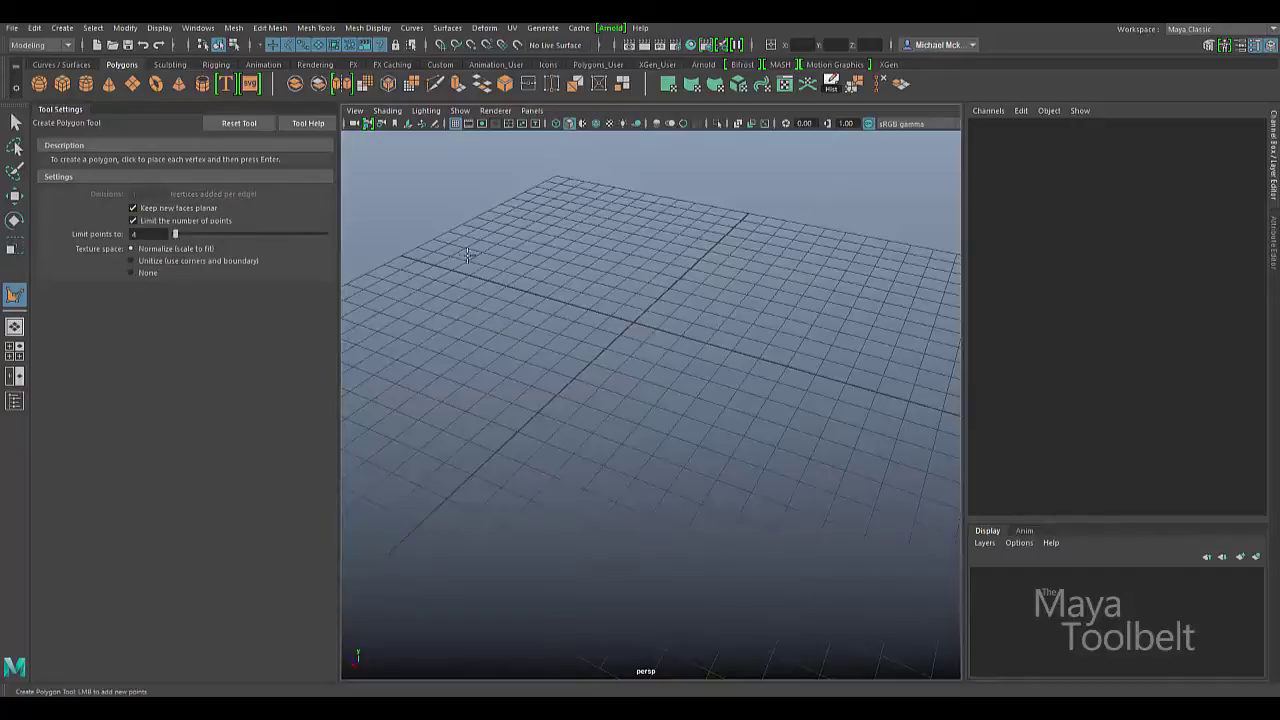
- Reset the Create Polygon tool to its defaults and display the front and perspective views side by side
{"action": "left_click", "coordinate": [230, 124]}
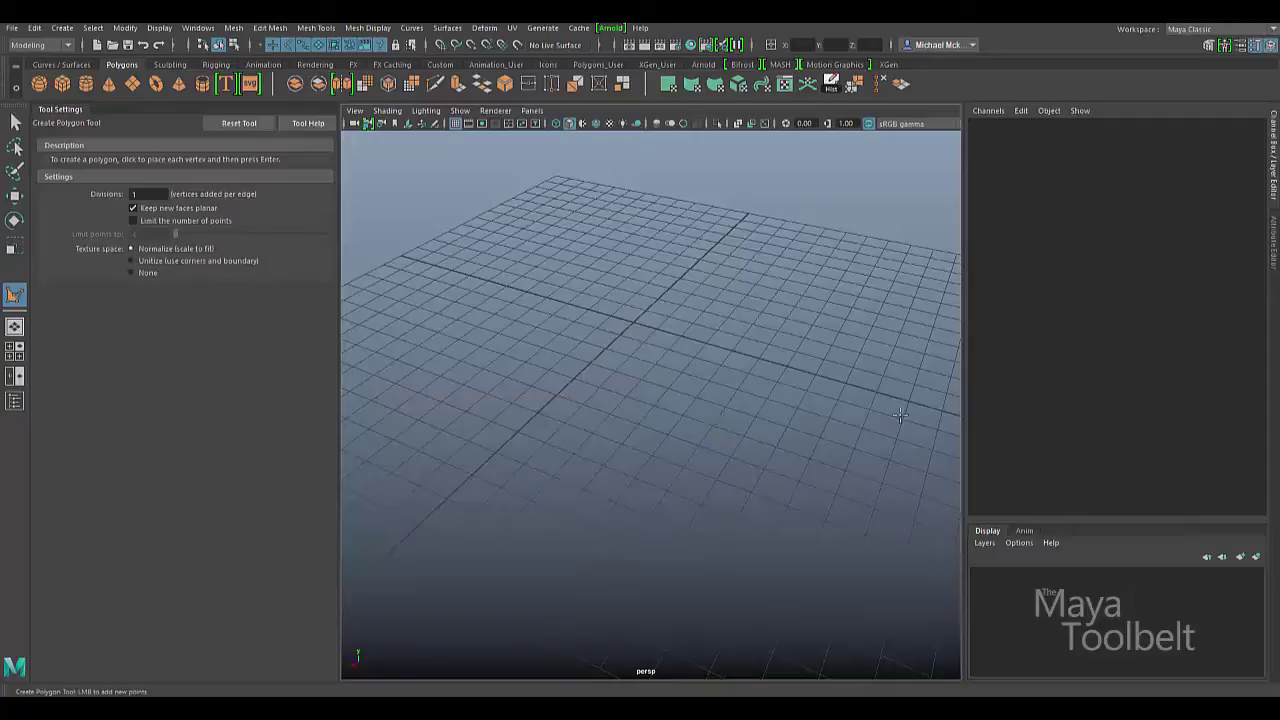
{"action": "left_click", "coordinate": [15, 376]}
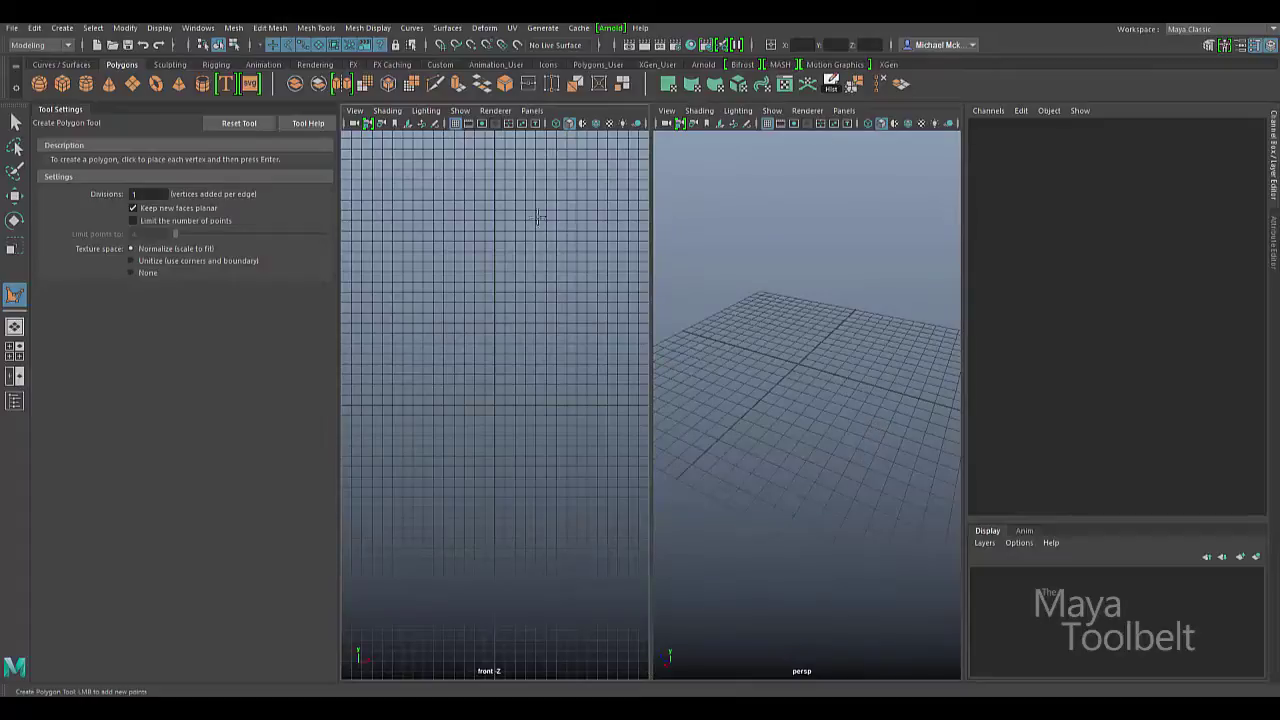
- Replace the front view with the perspective view and the other view with the UV Editor, widen both, and frame the UV grid
{"action": "left_click", "coordinate": [537, 116]}
{"action": "mouse_move", "coordinate": [560, 126]}
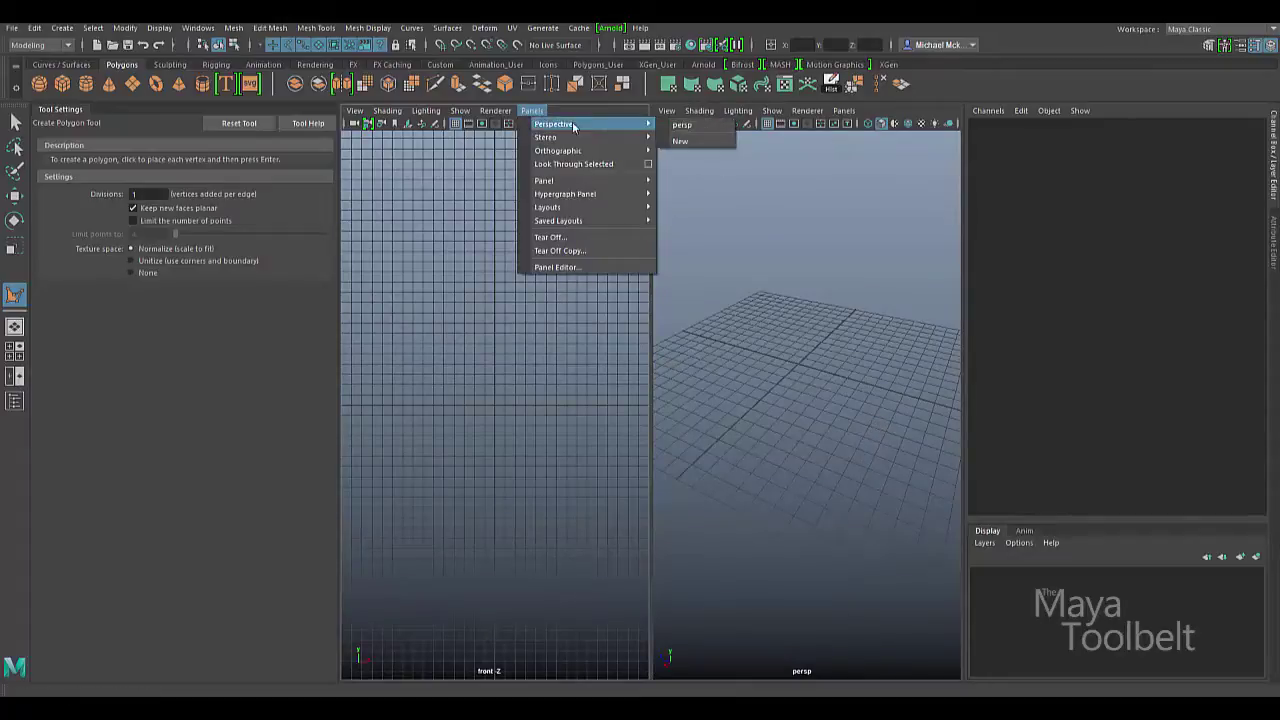
{"action": "left_click", "coordinate": [686, 130]}
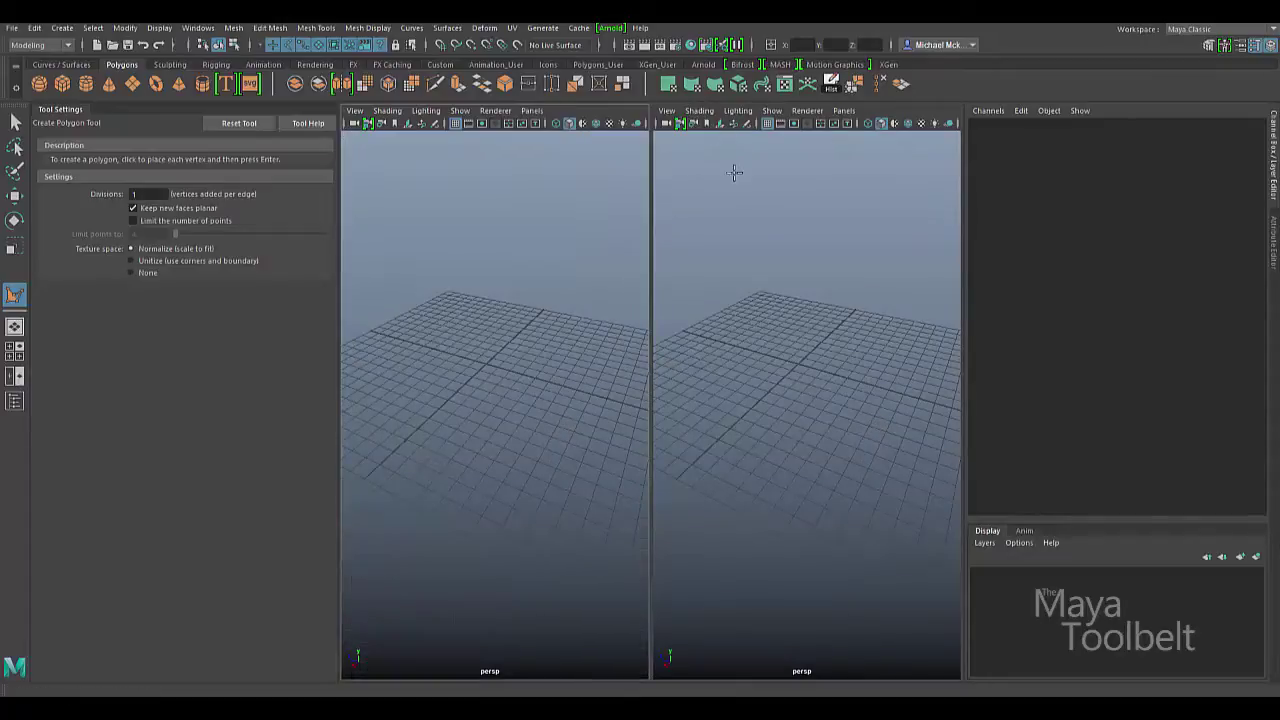
{"action": "left_click", "coordinate": [844, 110]}
{"action": "mouse_move", "coordinate": [892, 152]}
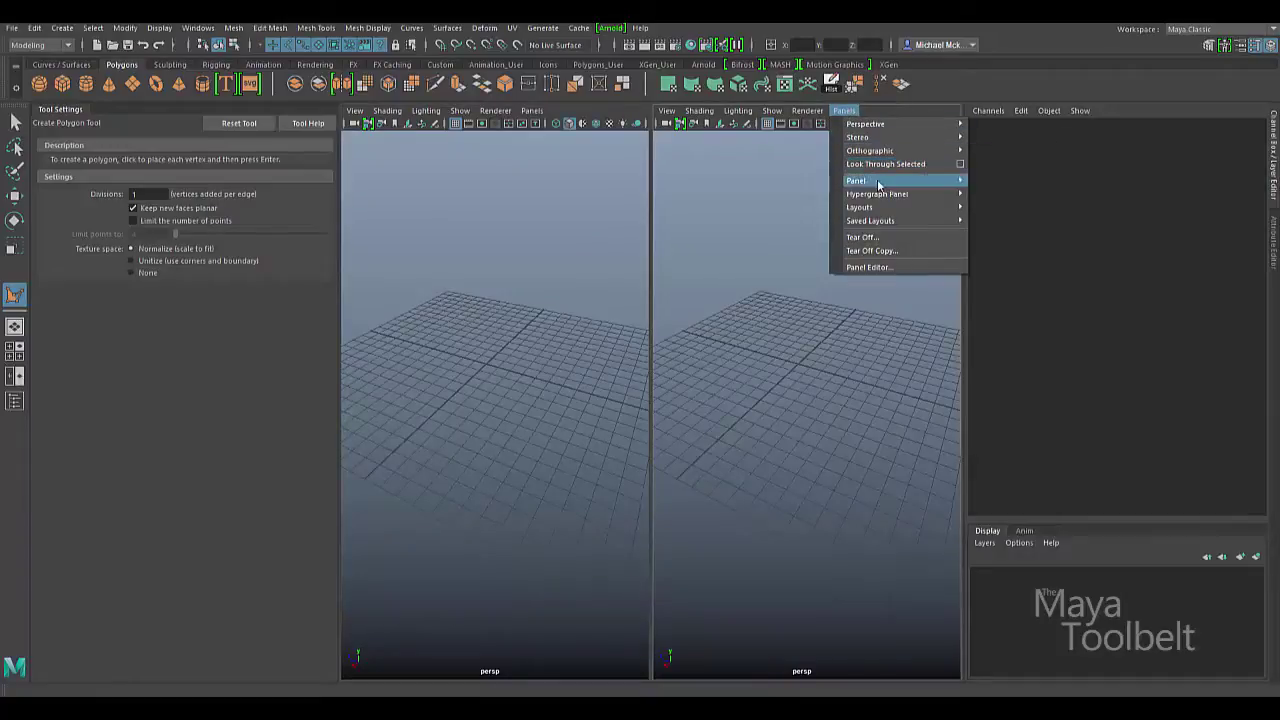
{"action": "mouse_move", "coordinate": [895, 183]}
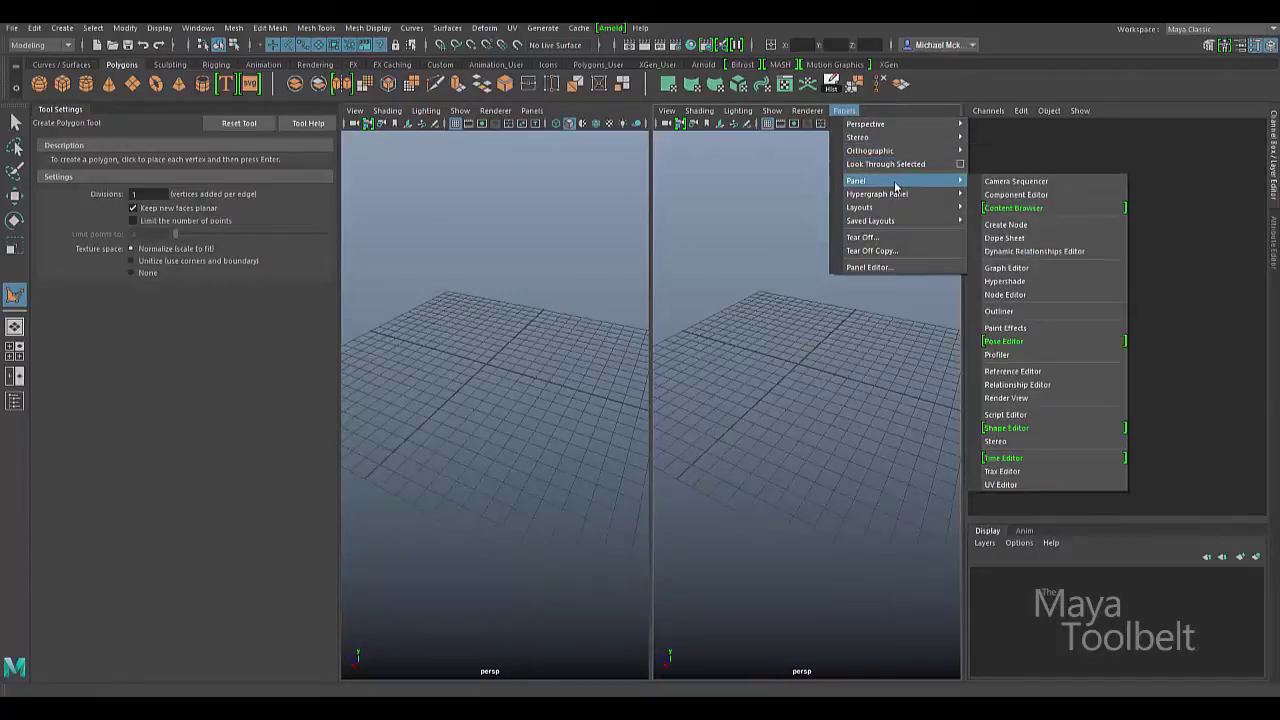
{"action": "left_click", "coordinate": [995, 484]}
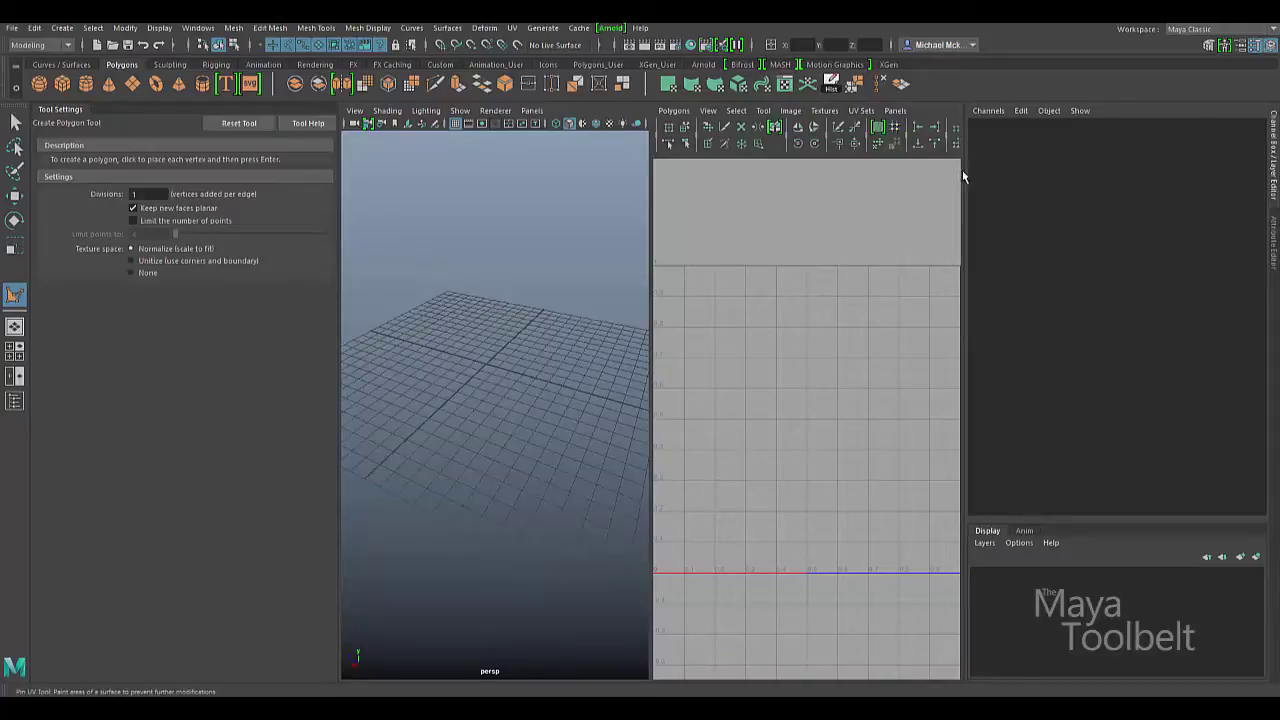
{"action": "left_click_drag", "start_coordinate": [964, 178], "coordinate": [1095, 178]}
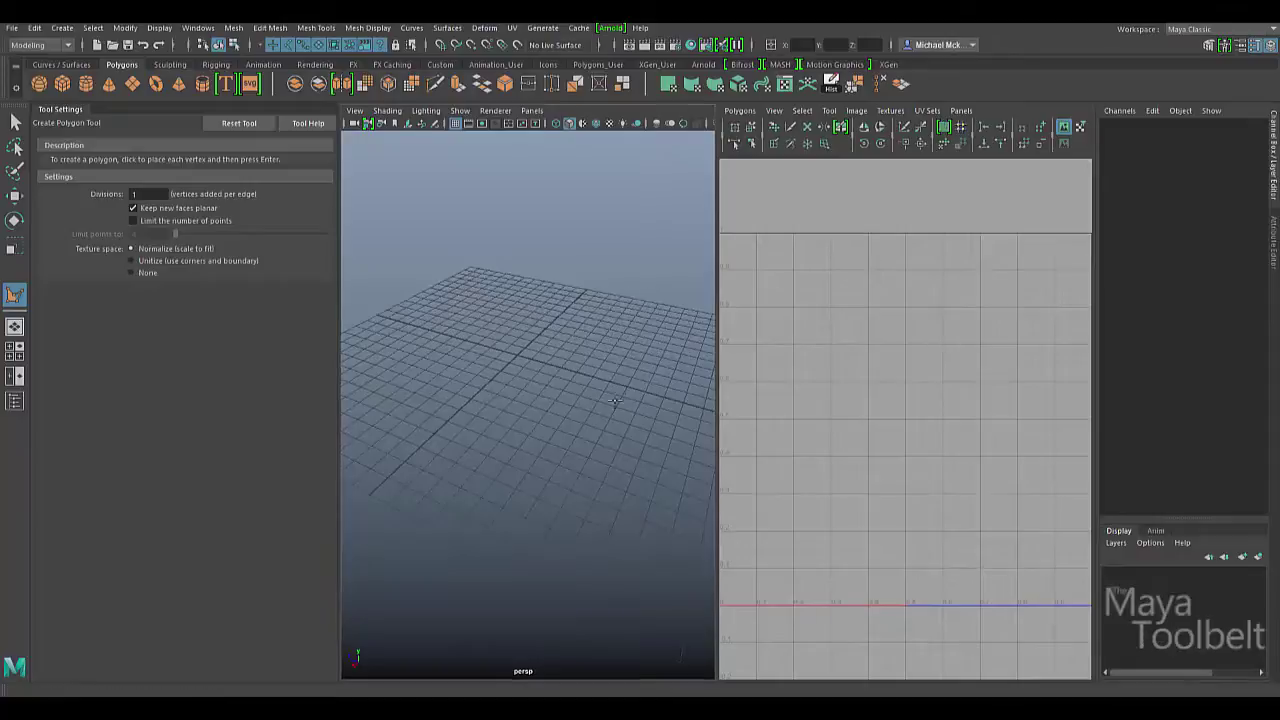
{"action": "left_click_drag", "start_coordinate": [650, 354], "coordinate": [925, 407], "text": "alt"}
{"action": "right_click_drag", "start_coordinate": [951, 463], "coordinate": [845, 268], "text": "alt"}
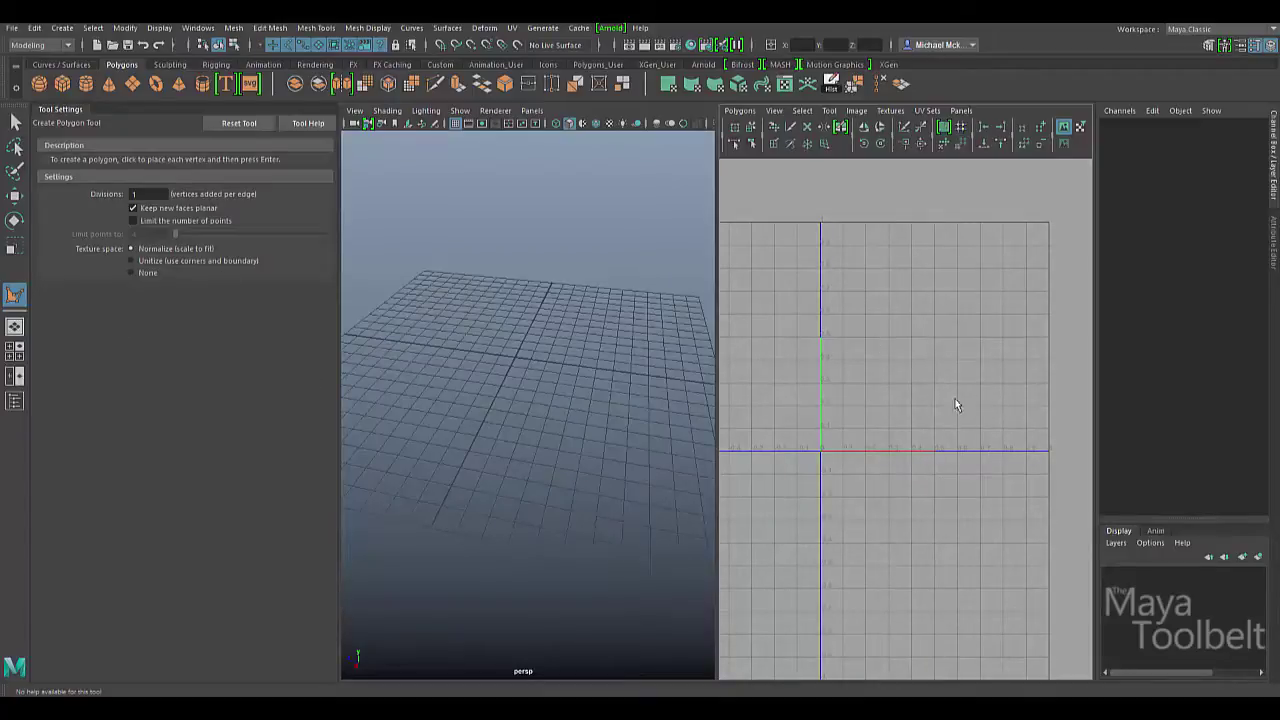
- Draw a grid-snapped triangle counterclockwise on the perspective grid with the texture space set to Normalize (scale to fit)
{"action": "left_click_drag", "start_coordinate": [556, 363], "coordinate": [498, 391], "text": "alt"}
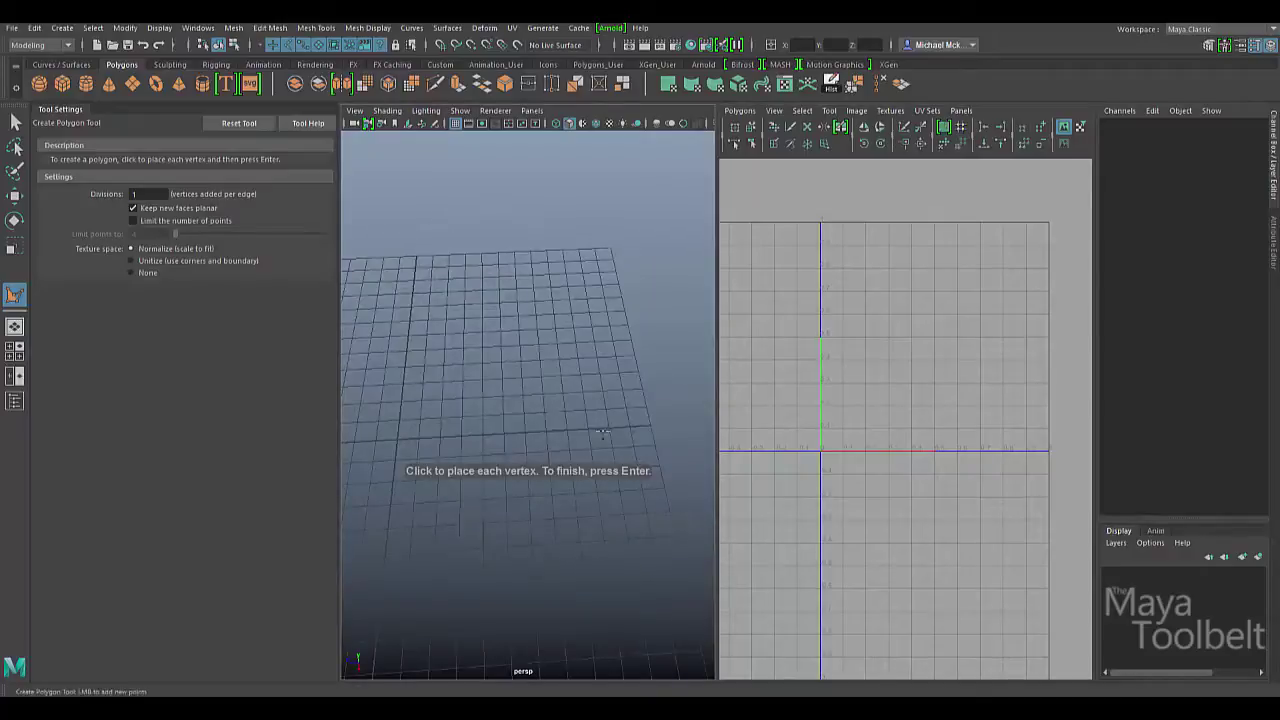
{"action": "left_click_drag", "start_coordinate": [602, 432], "coordinate": [576, 445], "text": "alt"}
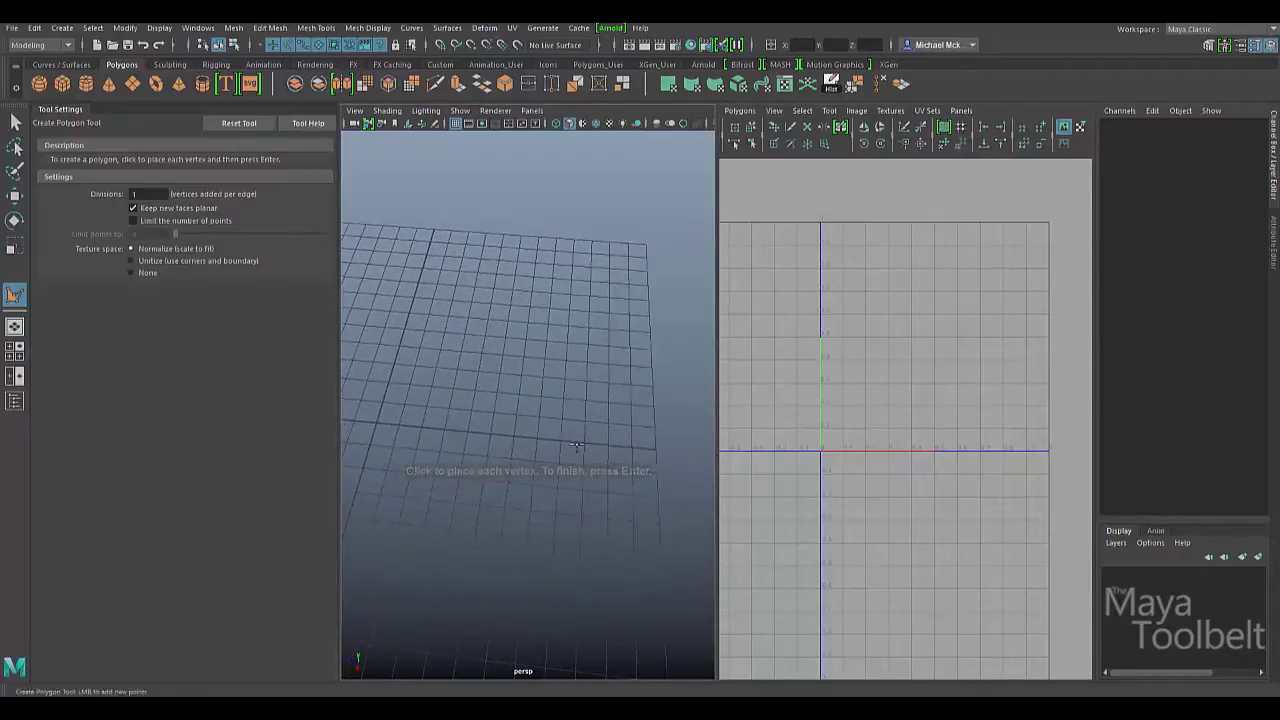
{"action": "key", "text": "x"}
{"action": "key", "text": "x"}
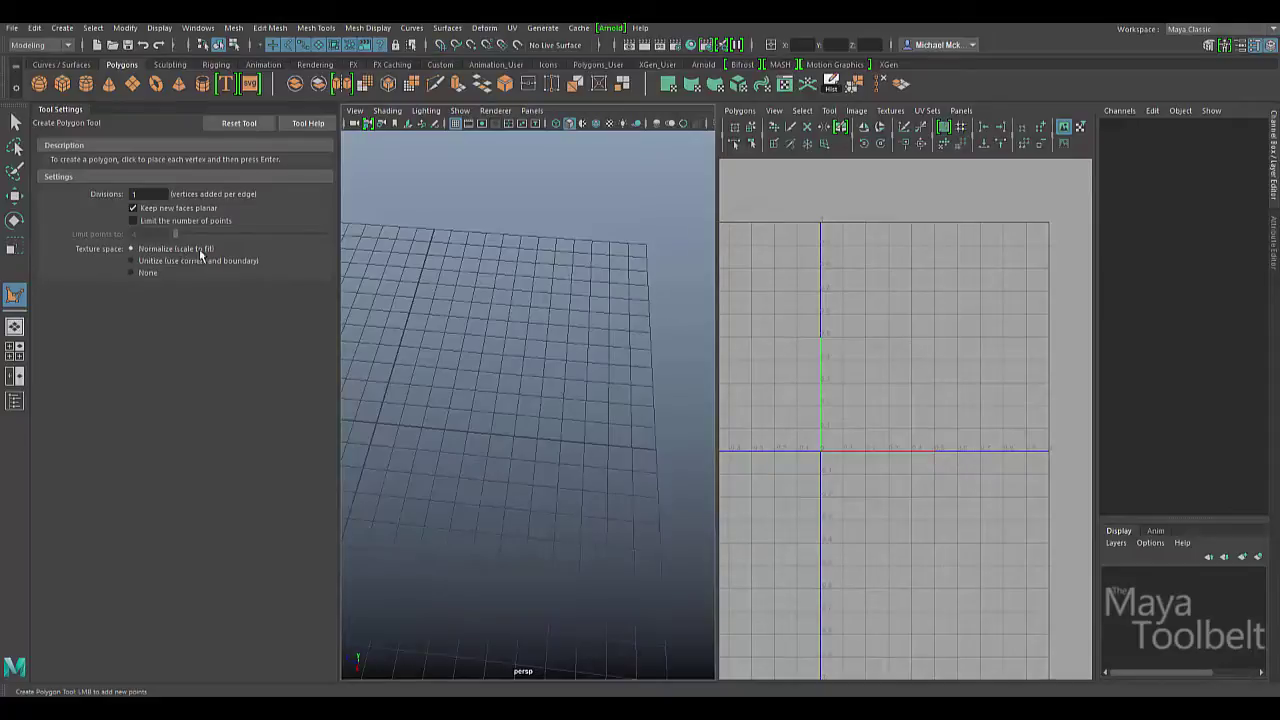
{"action": "key", "text": "x"}
{"action": "left_click", "coordinate": [533, 277]}
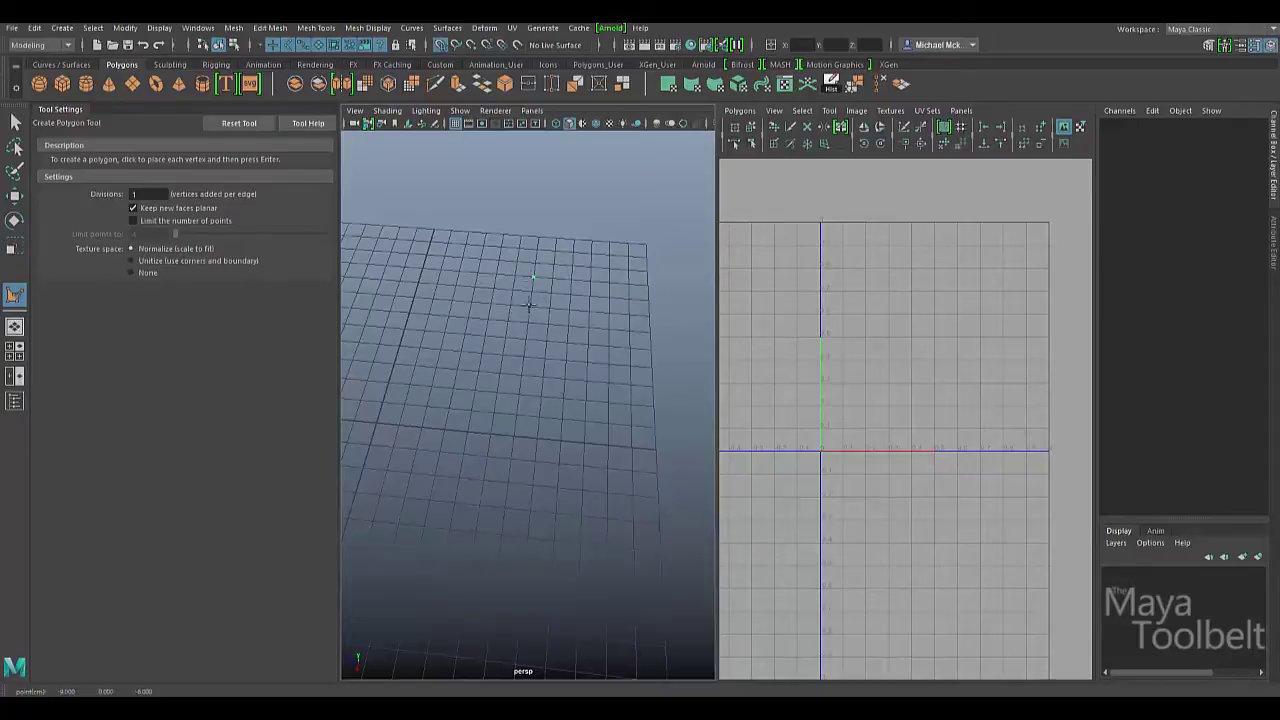
{"action": "left_click", "coordinate": [457, 368]}
{"action": "left_click", "coordinate": [586, 380]}
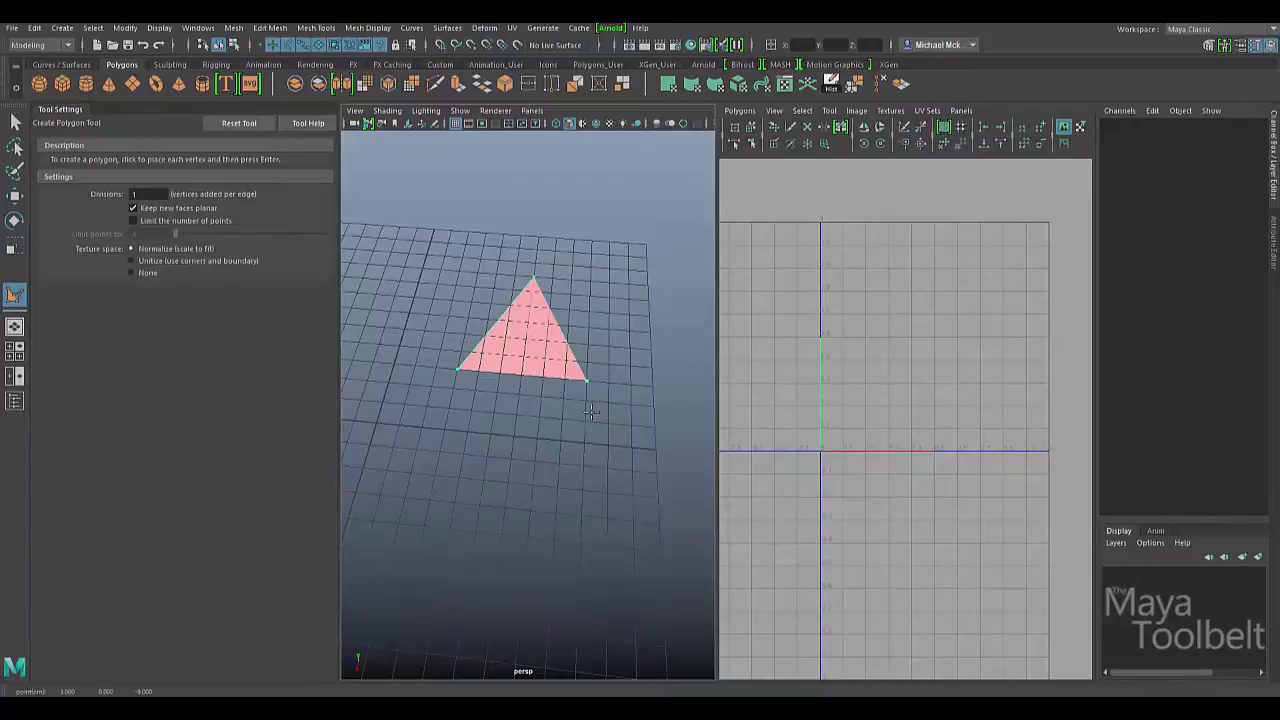
{"action": "key", "text": "Return"}
{"action": "key", "text": "w"}
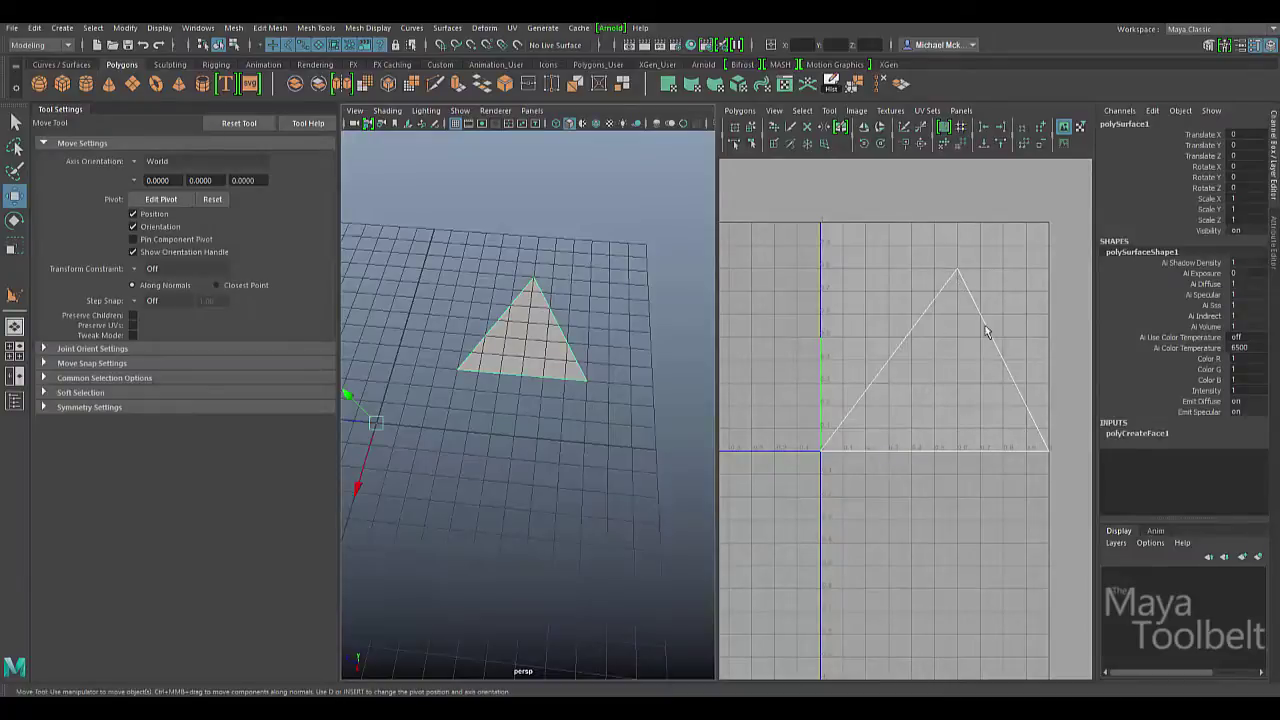
- Rename the triangle as Normalize
{"action": "left_click_drag", "start_coordinate": [529, 406], "coordinate": [540, 423], "text": "alt"}
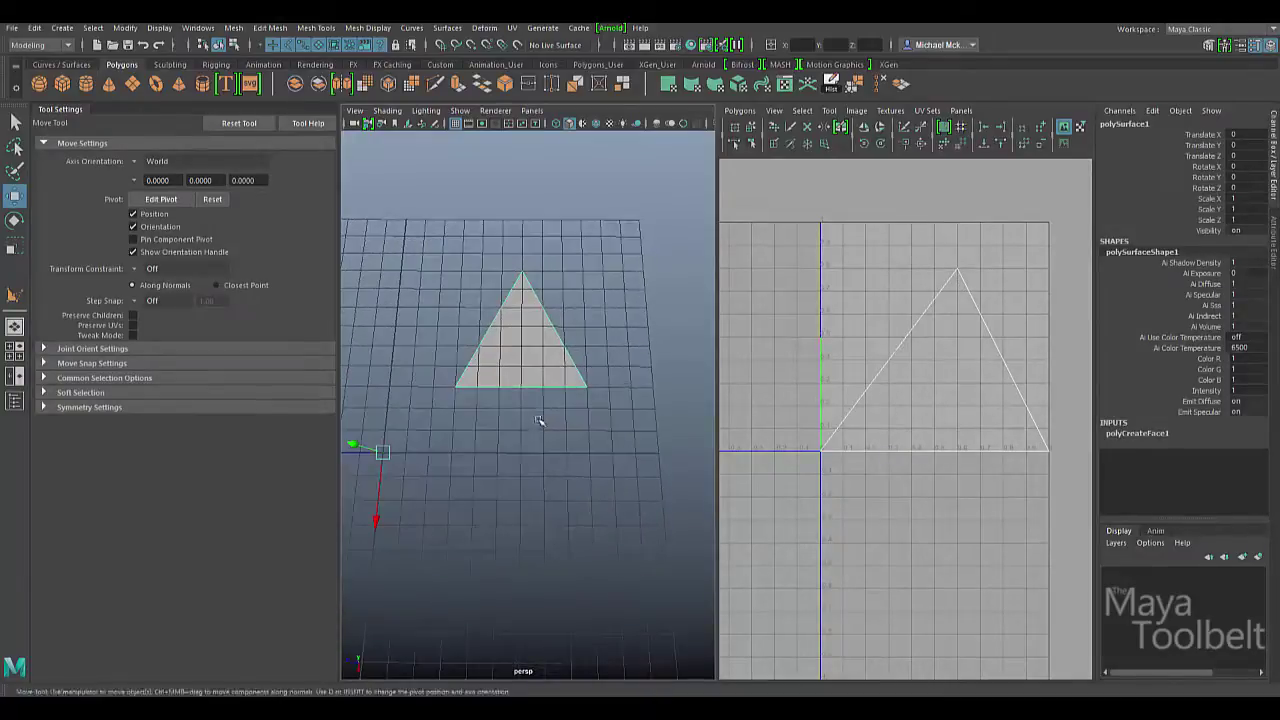
{"action": "key", "text": "y"}
{"action": "key", "text": "Return"}
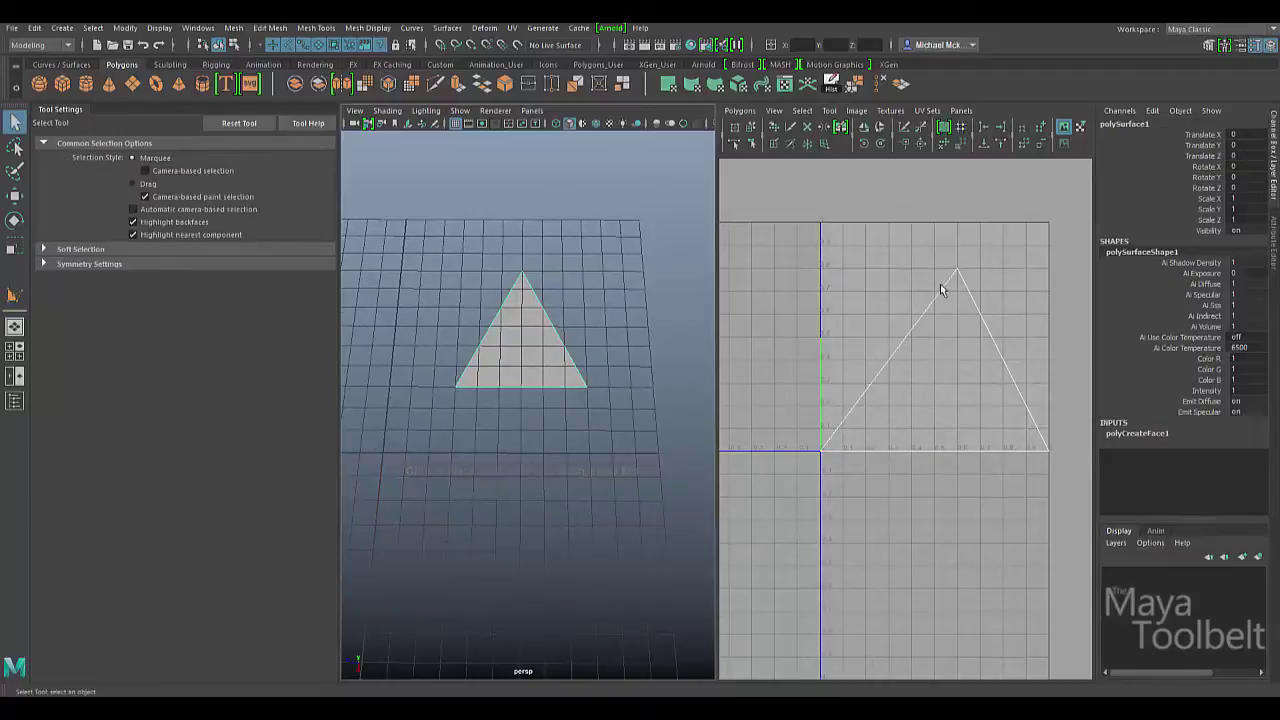
{"action": "key", "text": "w"}
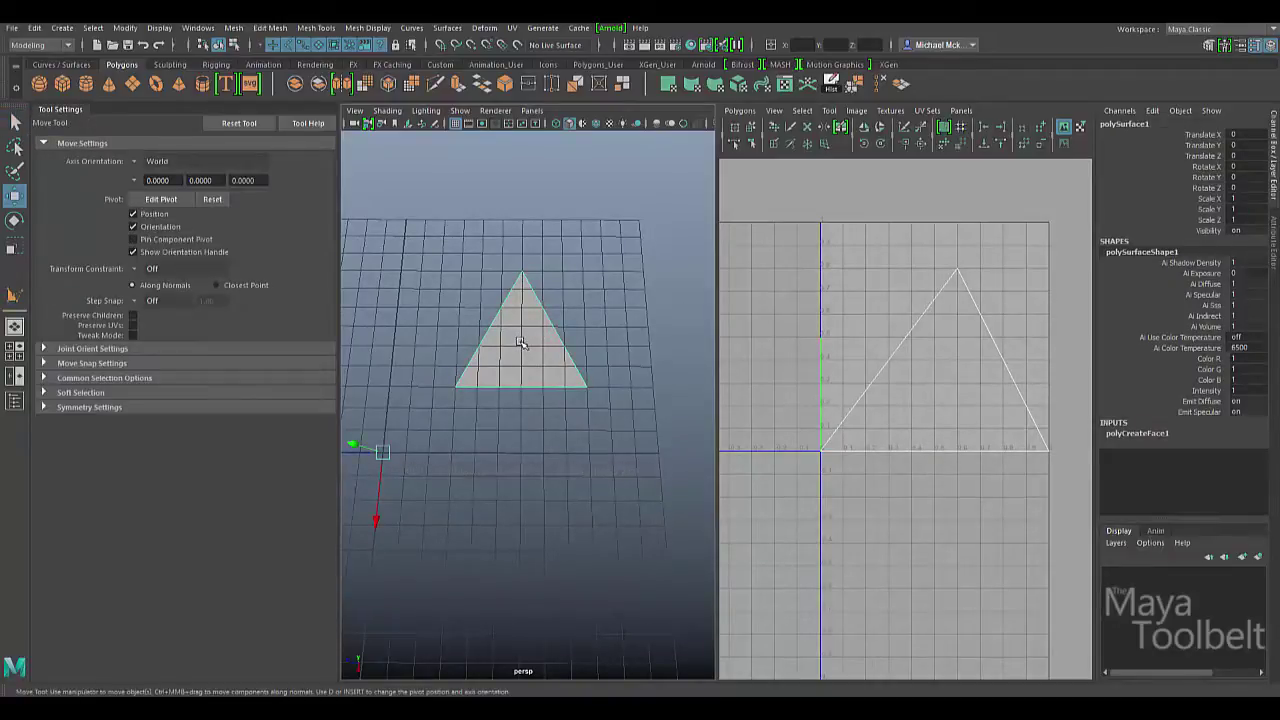
{"action": "double_click", "coordinate": [1127, 124]}
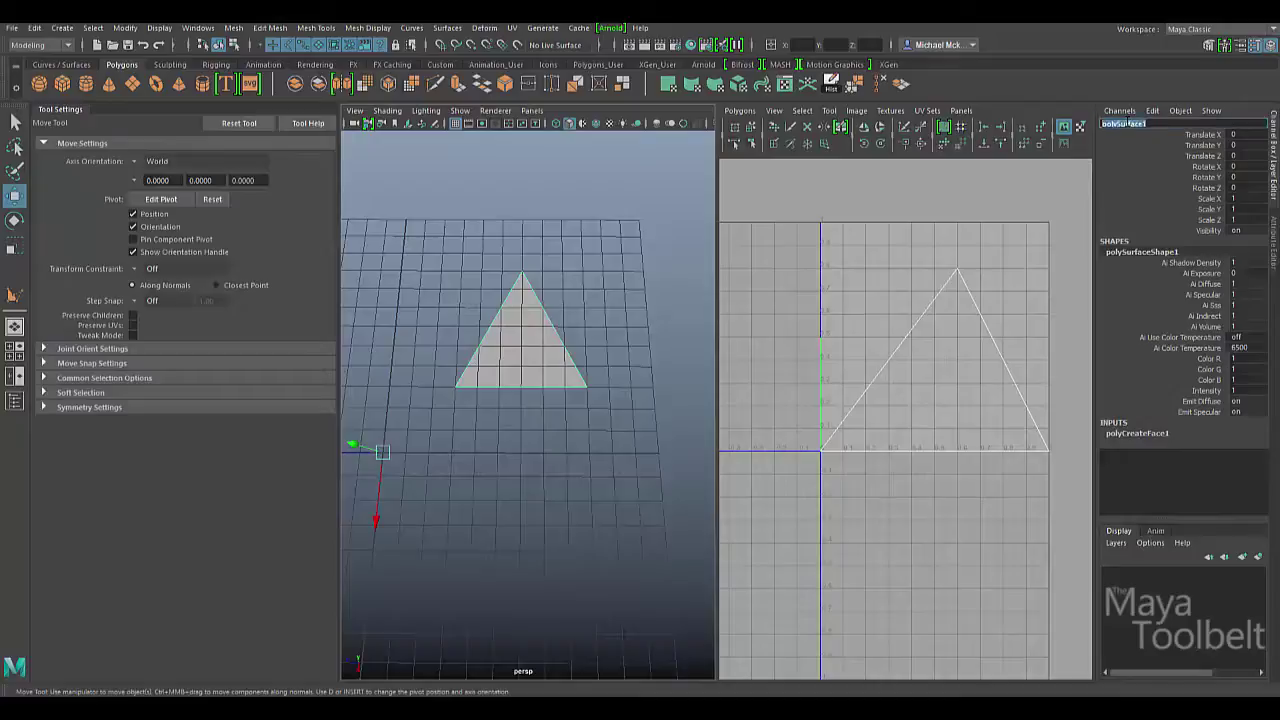
{"action": "type", "text": "Ne"}
{"action": "type", "text": "rmalize"}
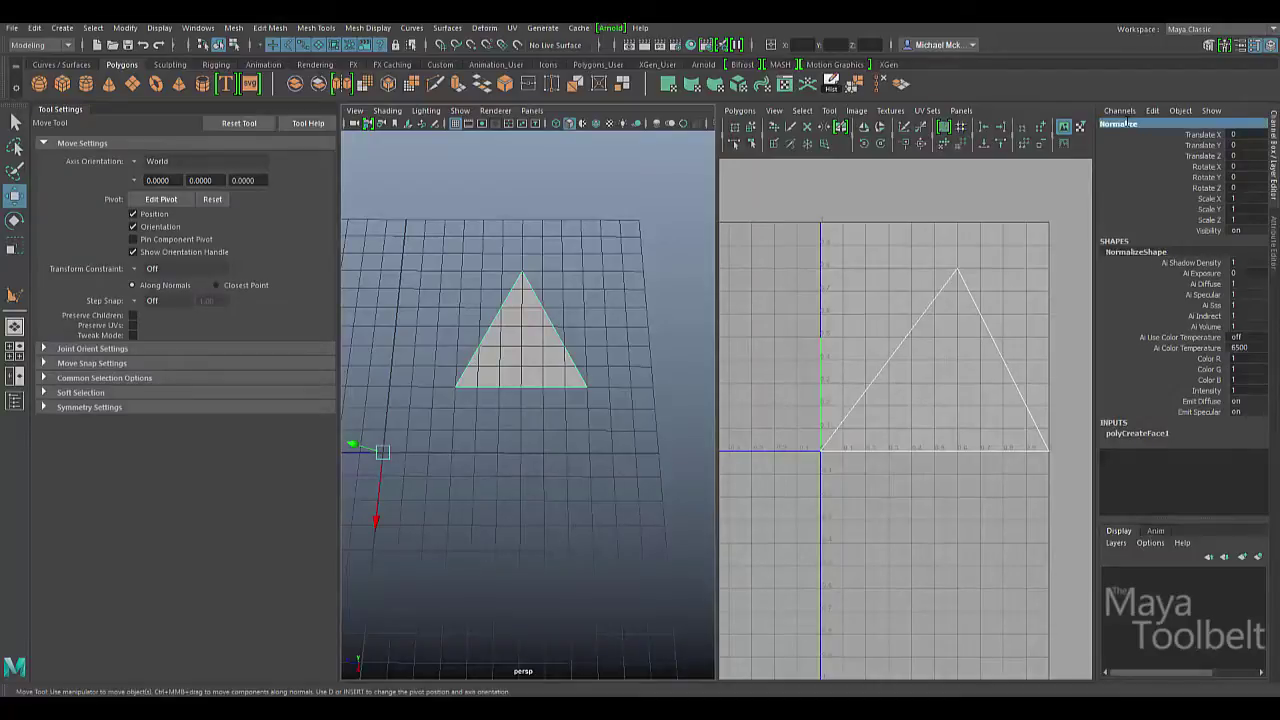
{"action": "key", "text": "Return"}
- Set the texture space to Unitize (use corners and boundary) and draw a grid-snapped triangle on the same three corners as the first
{"action": "key", "text": "y"}
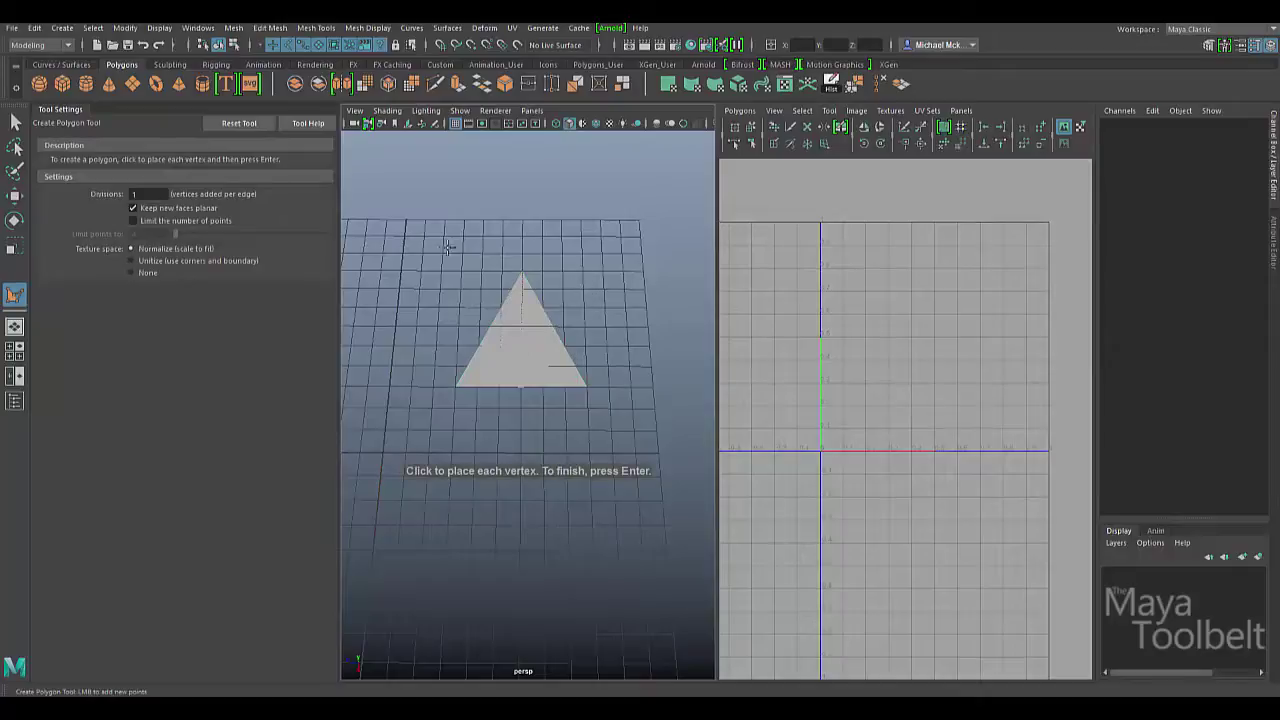
{"action": "left_click", "coordinate": [183, 261]}
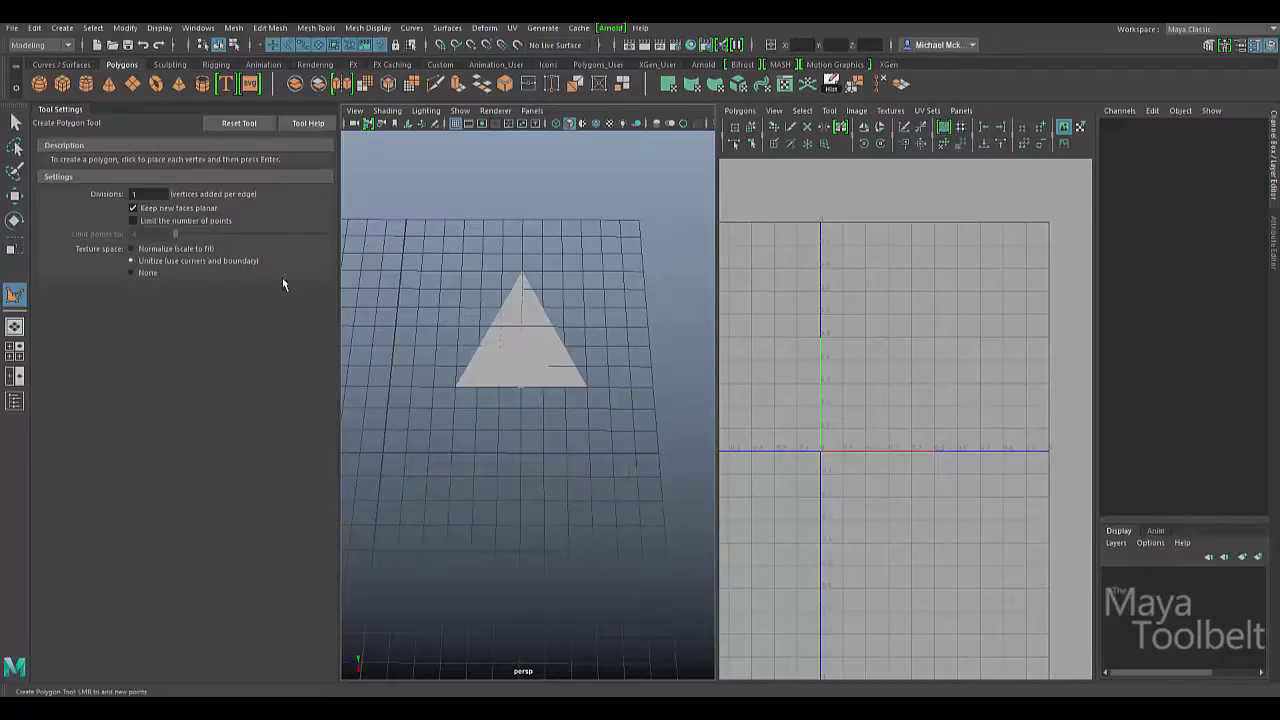
{"action": "key", "text": "x"}
{"action": "left_click", "coordinate": [524, 270]}
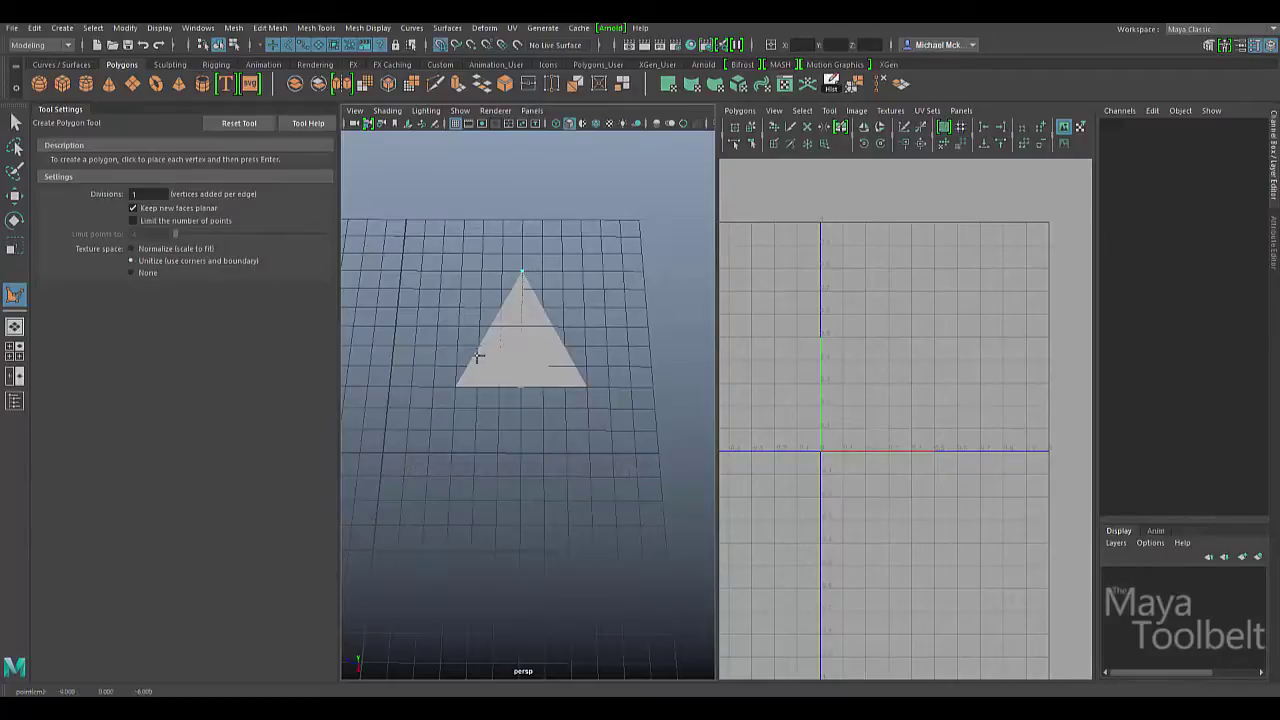
{"action": "left_click", "coordinate": [458, 386]}
{"action": "left_click", "coordinate": [589, 384]}
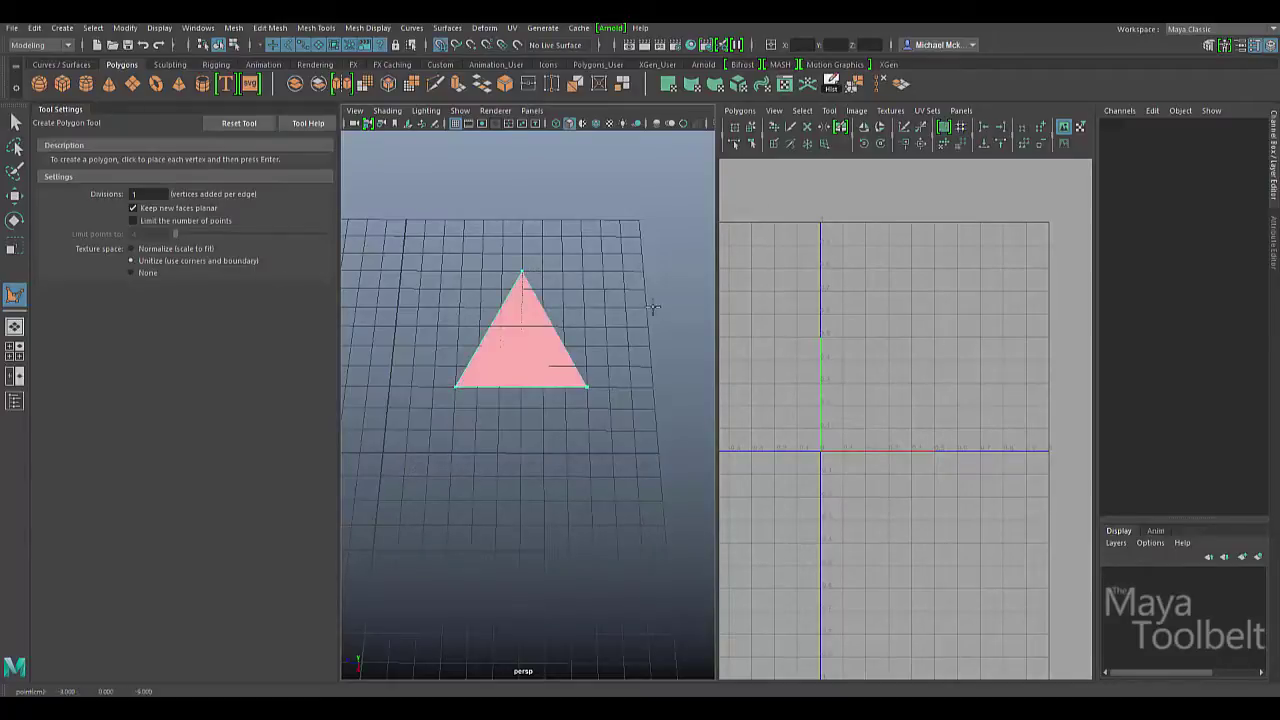
{"action": "key", "text": "Return"}
- Move the new triangle along Z to about -7.25, beside the first one, and rename it as Unitize
{"action": "key", "text": "w"}
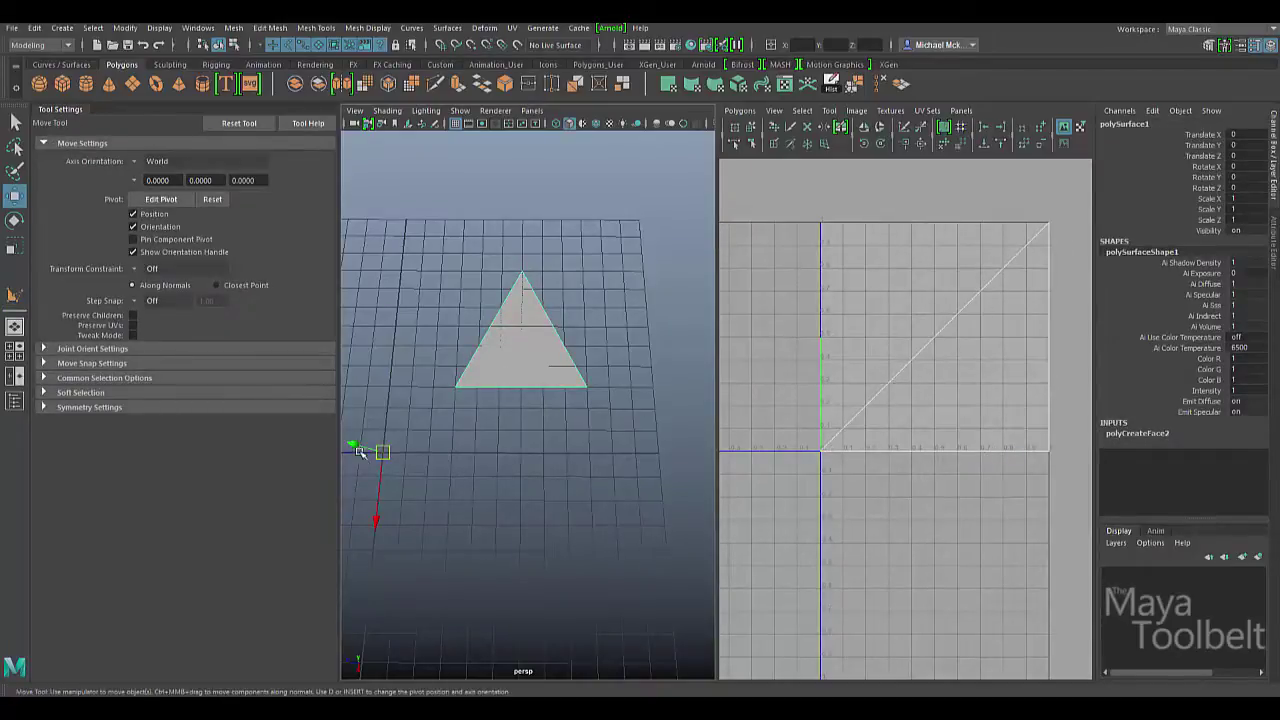
{"action": "left_click_drag", "start_coordinate": [382, 452], "coordinate": [627, 407]}
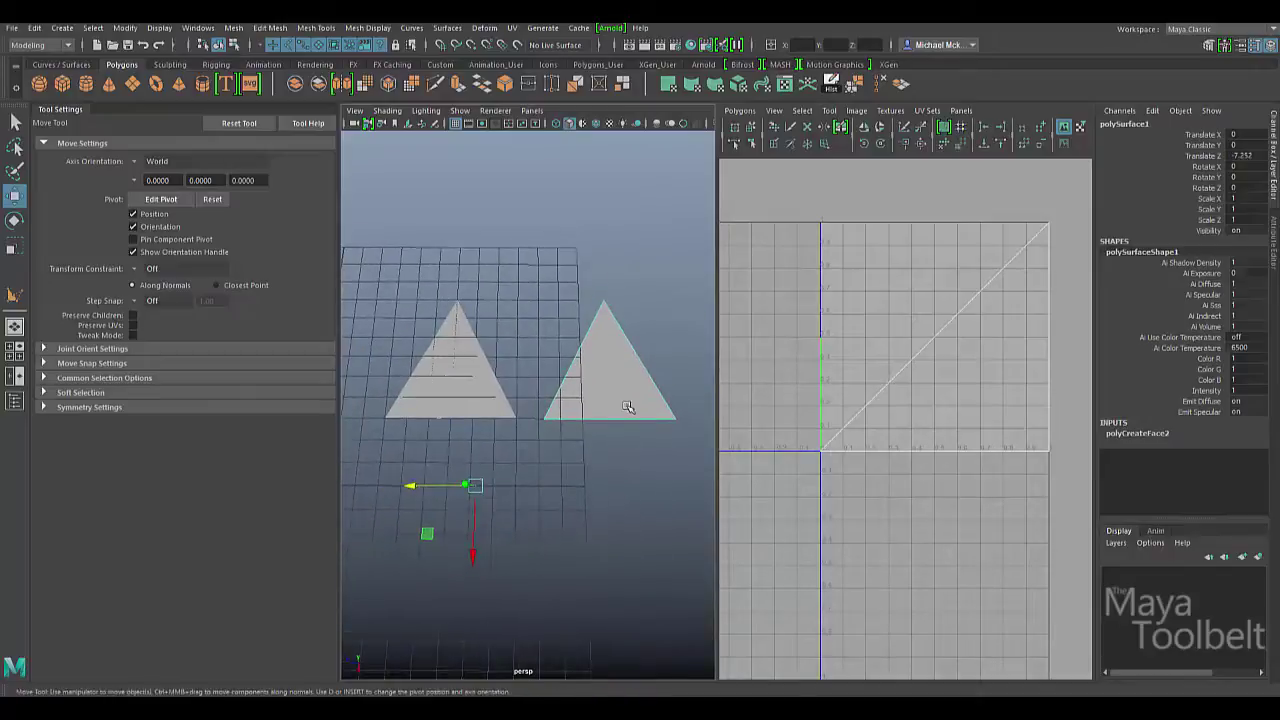
{"action": "double_click", "coordinate": [1143, 124]}
{"action": "type", "text": "Unif"}
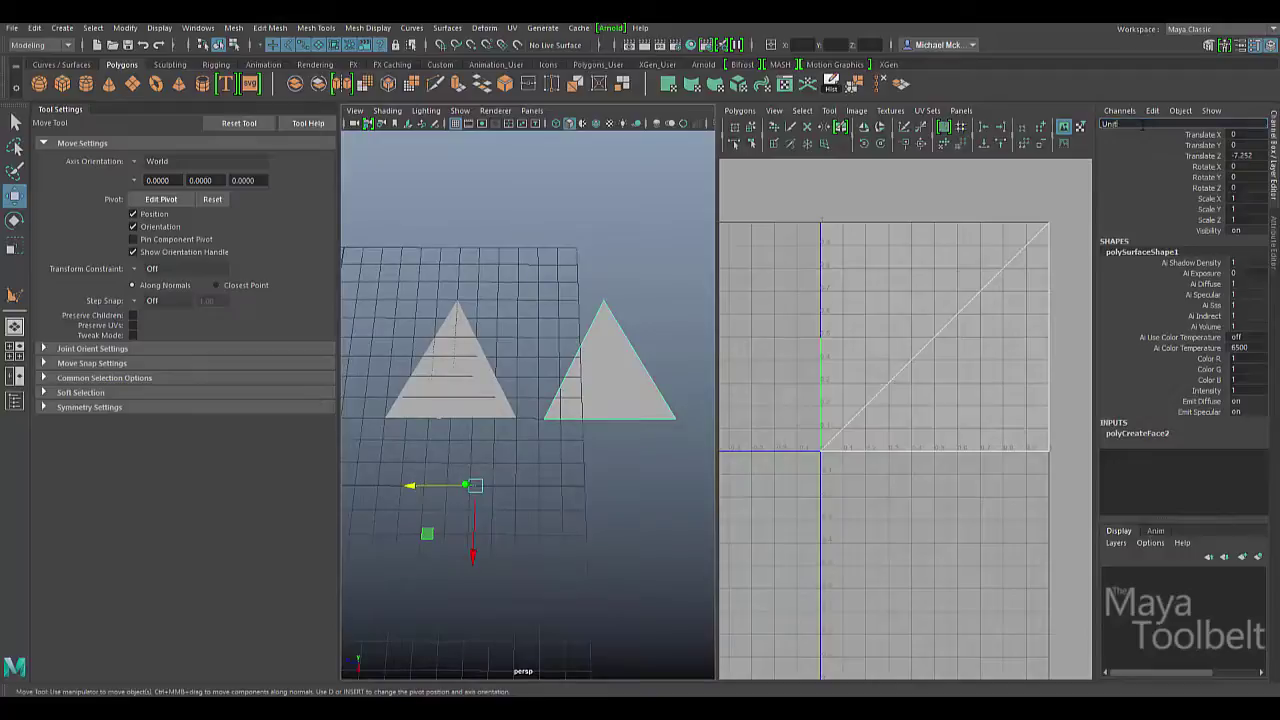
{"action": "key", "text": "Return"}
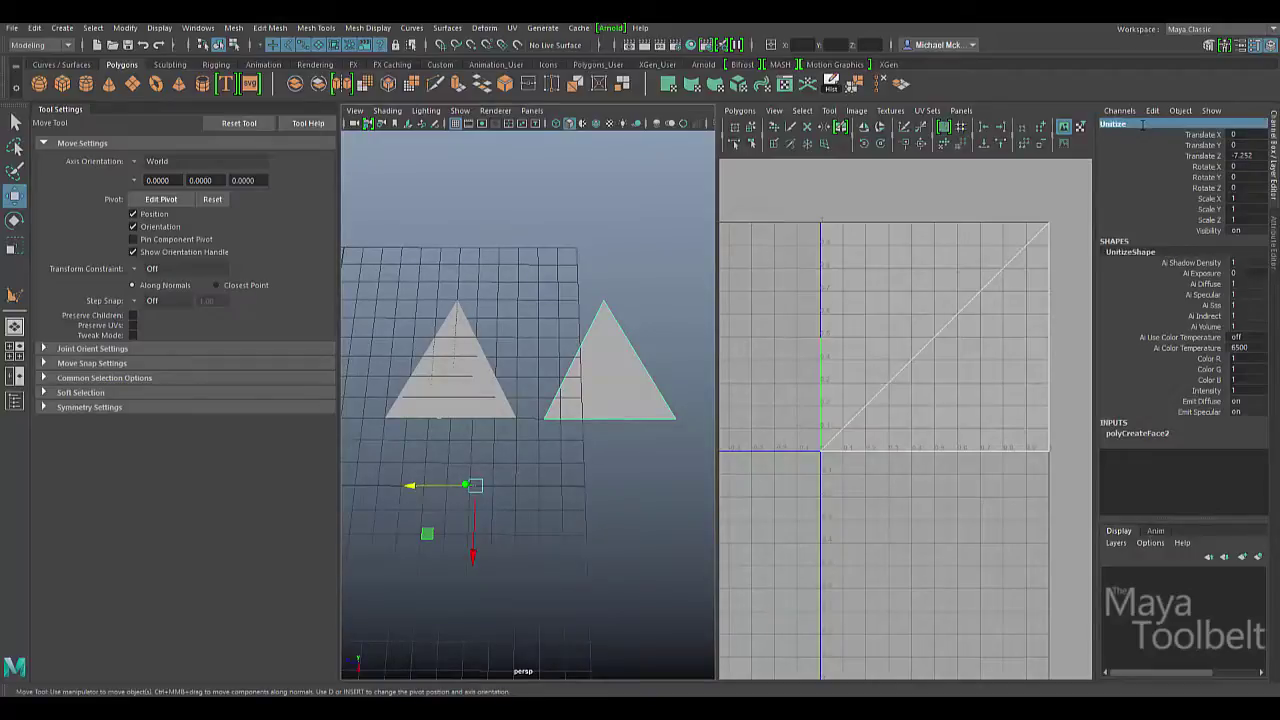
- Select the Normalize and Unitize triangles alternately to compare their UV layouts in the UV Editor
{"action": "left_click", "coordinate": [455, 372]}
{"action": "left_click", "coordinate": [605, 350]}
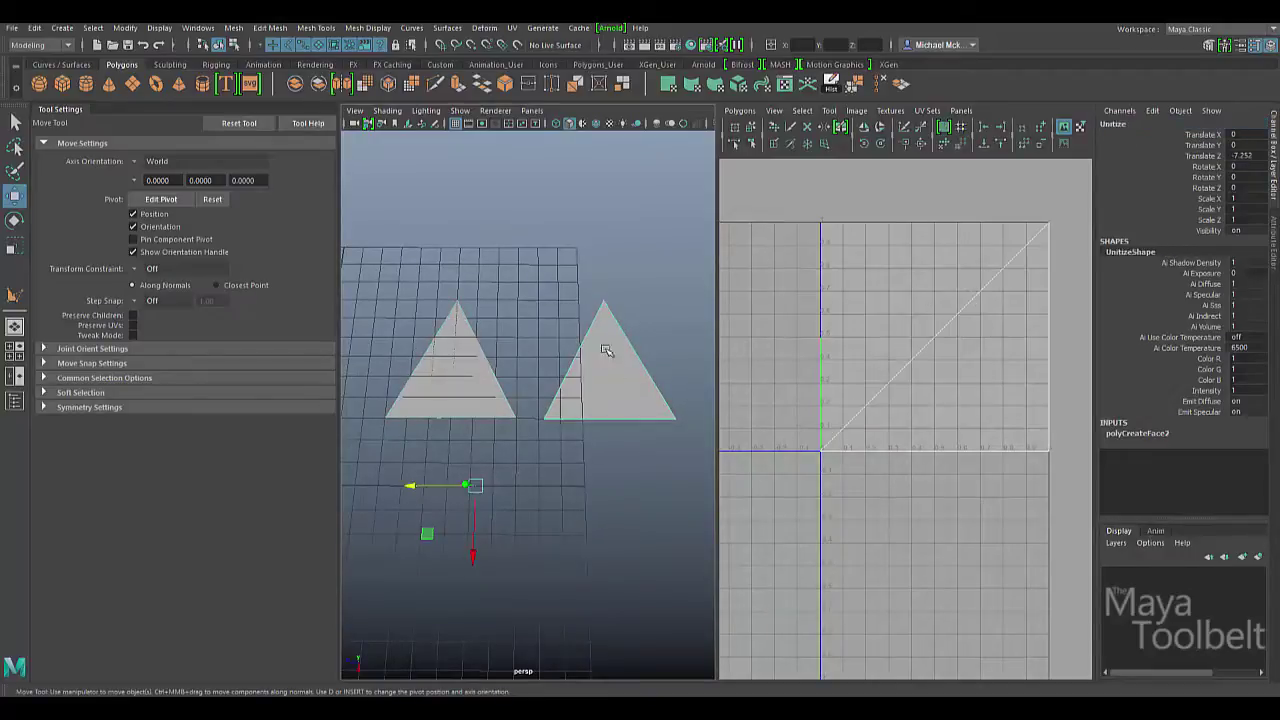
{"action": "left_click", "coordinate": [465, 350]}
{"action": "left_click", "coordinate": [615, 330]}
{"action": "left_click", "coordinate": [436, 367]}
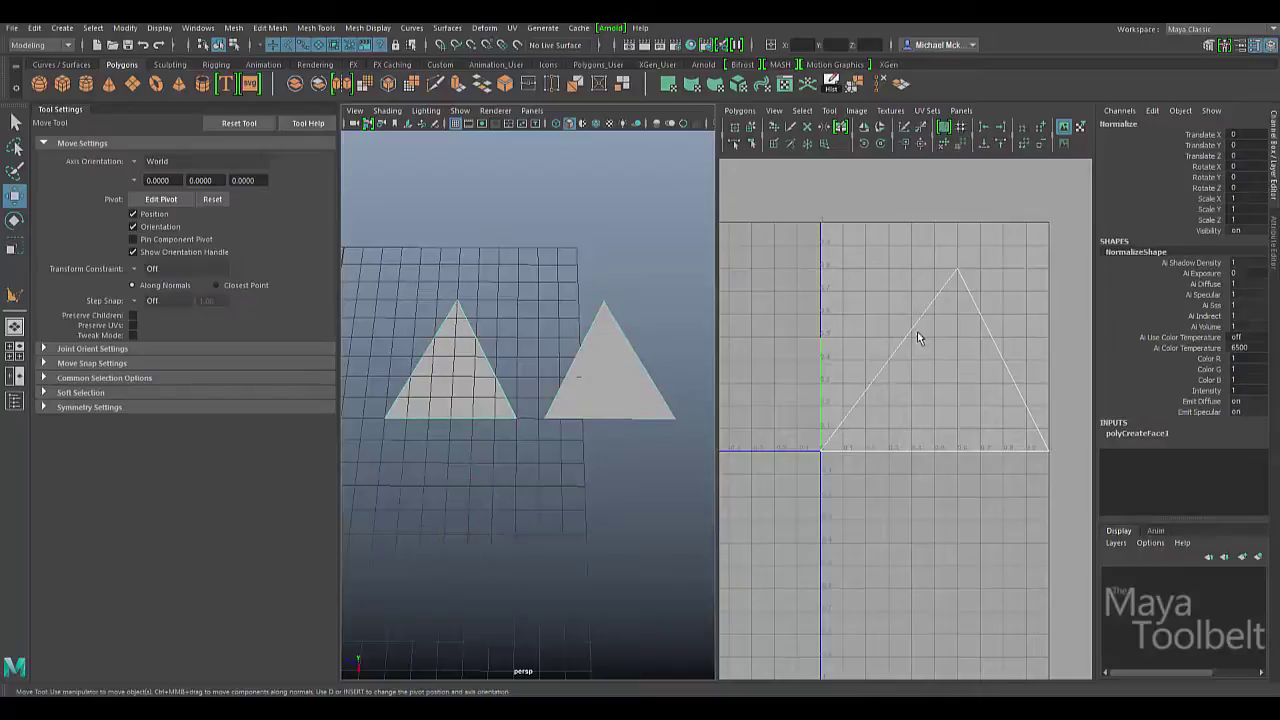
{"action": "left_click", "coordinate": [620, 323]}
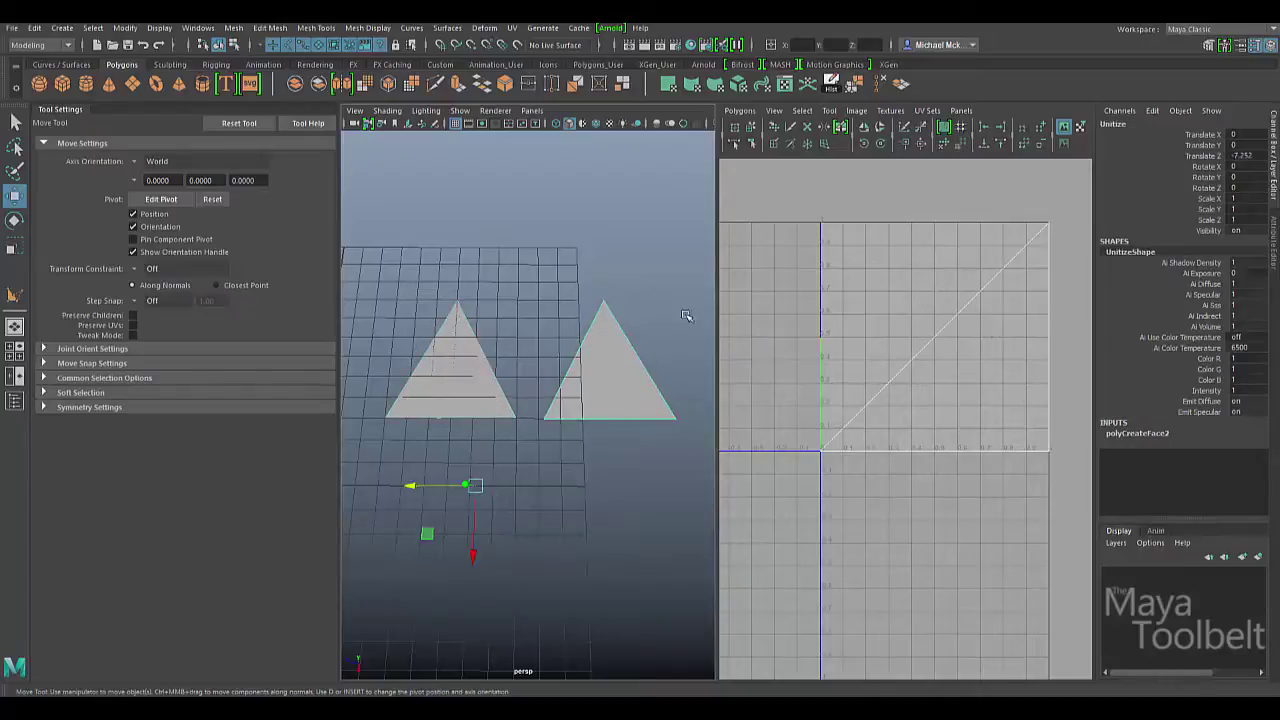
{"action": "left_click", "coordinate": [476, 345]}
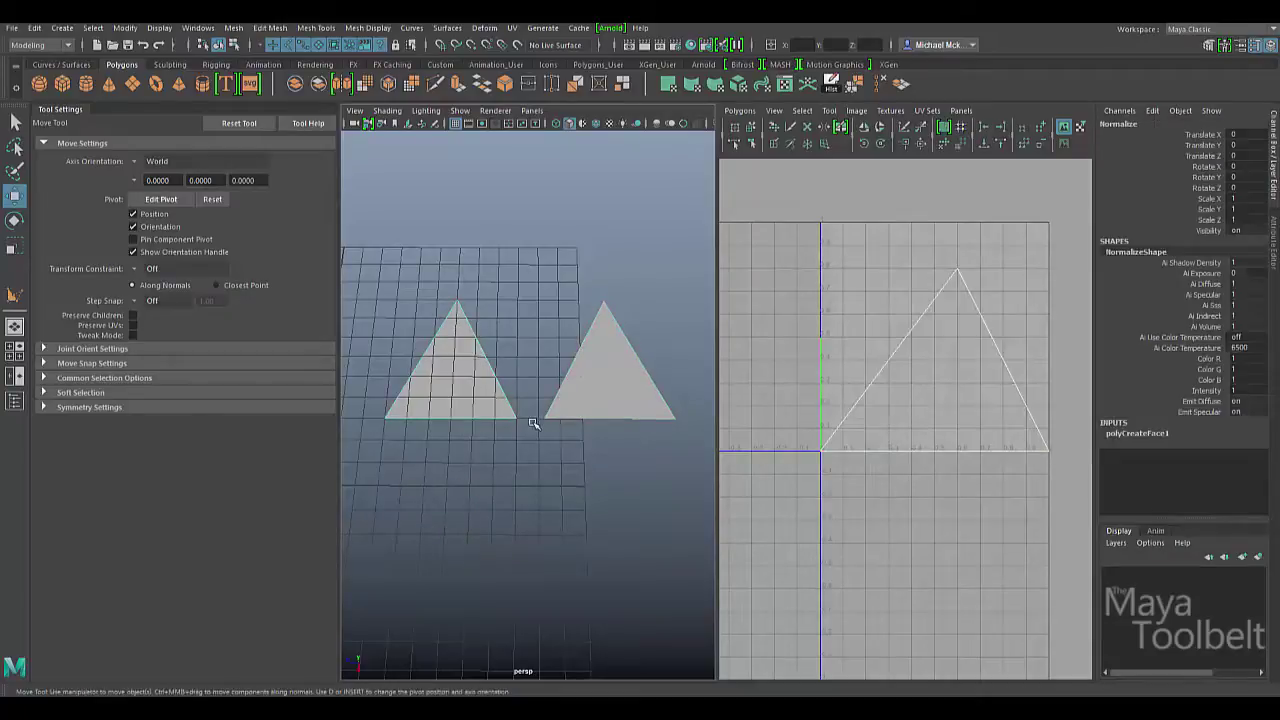
{"action": "mouse_move", "coordinate": [604, 284]}
{"action": "left_mouse_down", "text": "alt"}
{"action": "mouse_move", "coordinate": [606, 305]}
{"action": "mouse_move", "coordinate": [604, 288]}
{"action": "left_mouse_up", "text": "alt"}
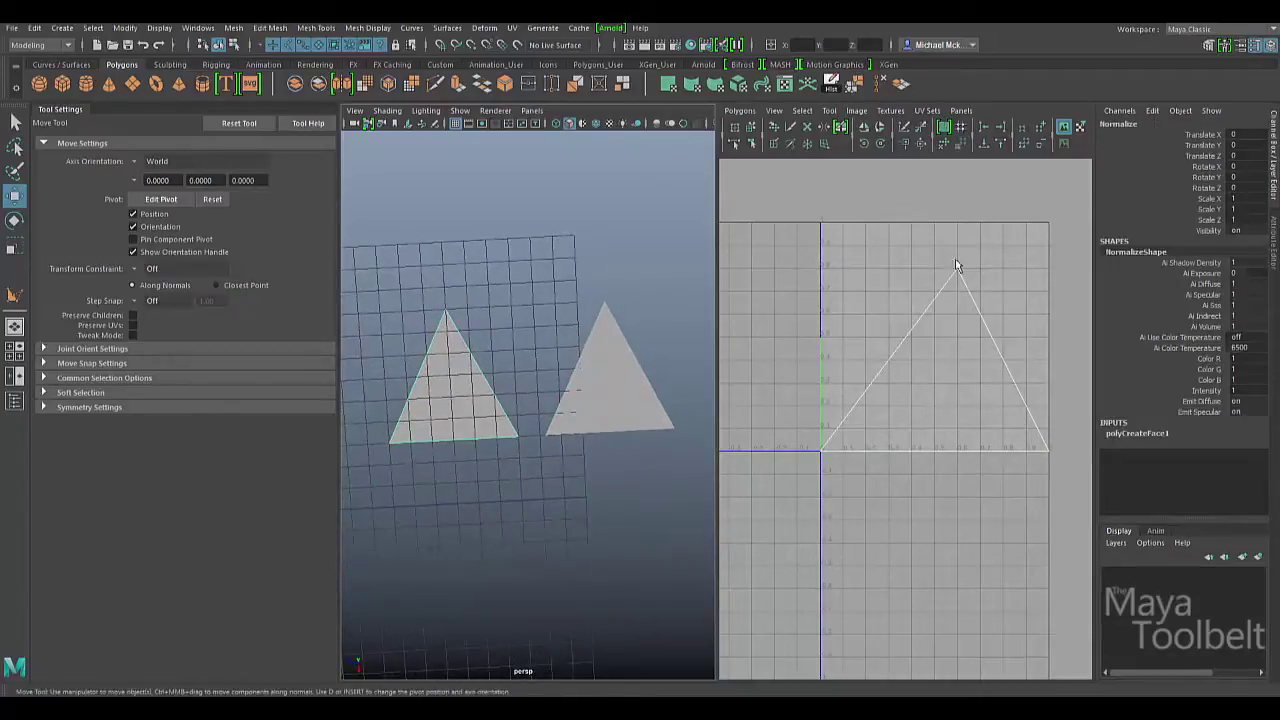
{"action": "key", "text": "ctrl+z"}
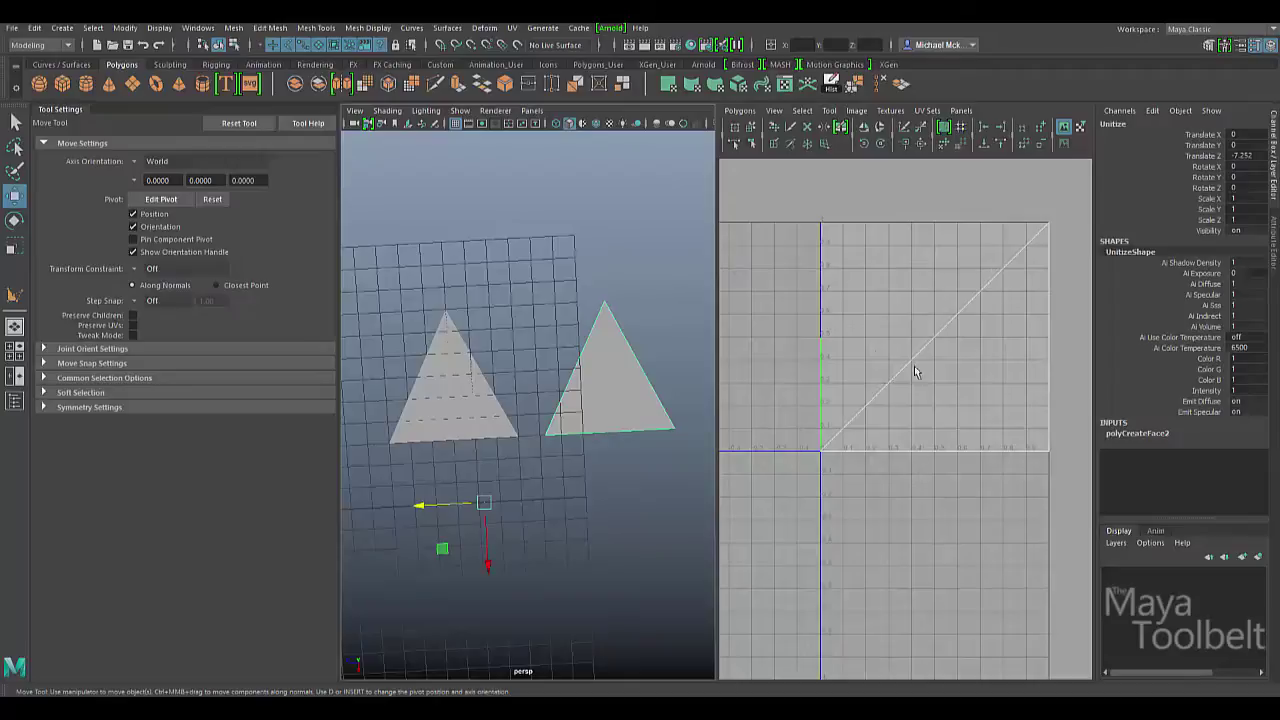
- Review the Create Polygon texture space options and reselect the Normalize triangle to view its UVs
{"action": "key", "text": "y"}
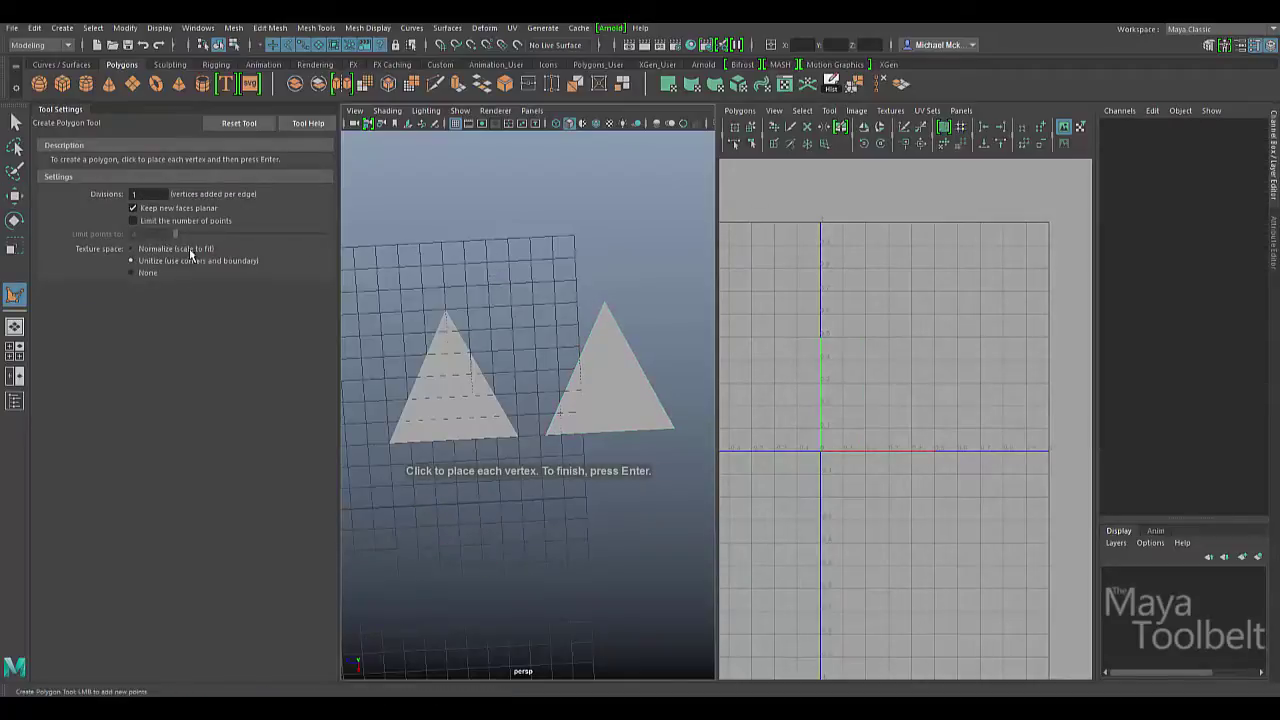
{"action": "key", "text": "q"}
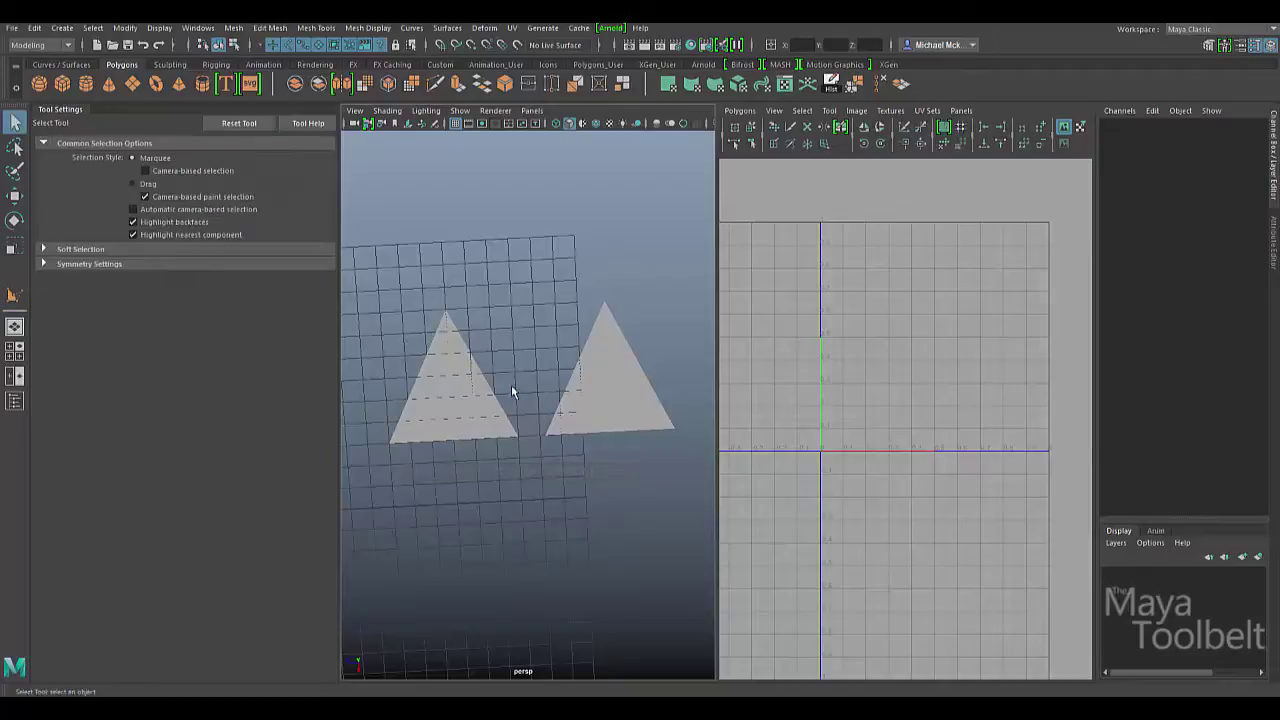
{"action": "left_click", "coordinate": [511, 391]}
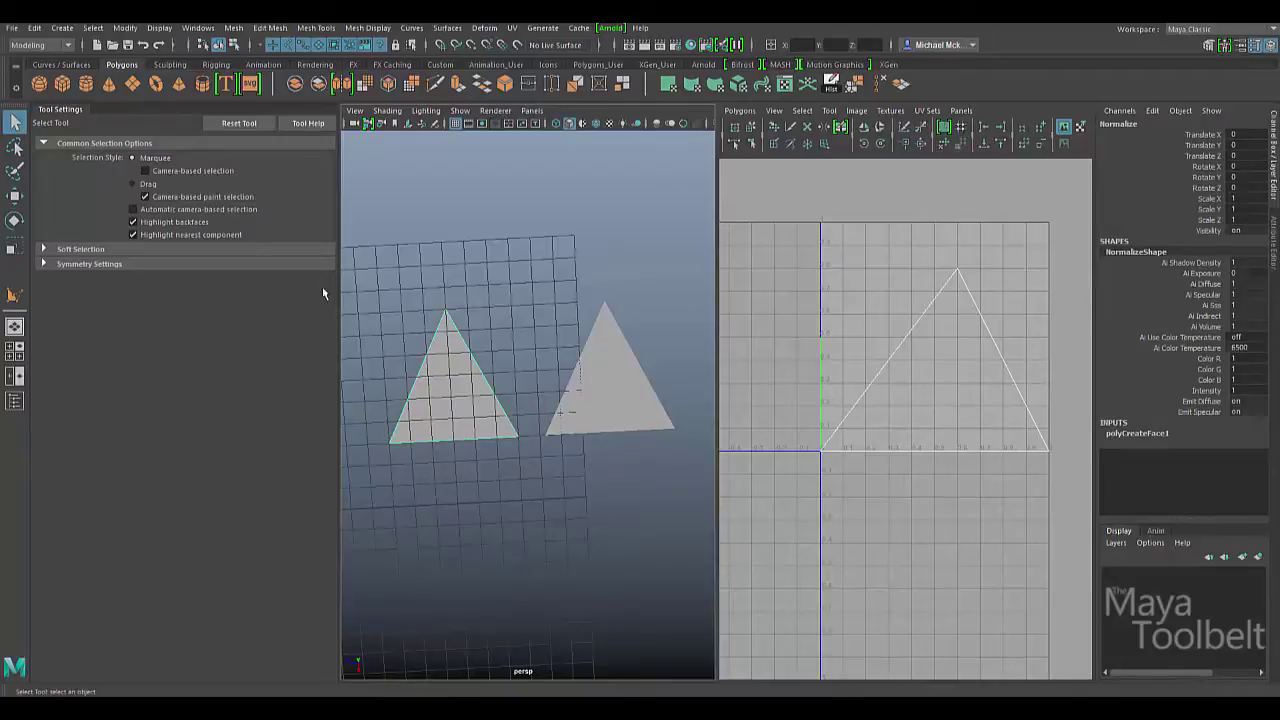
- Check the Create Polygon texture space options and select the Unitize triangle to view its UVs
{"action": "key", "text": "y"}
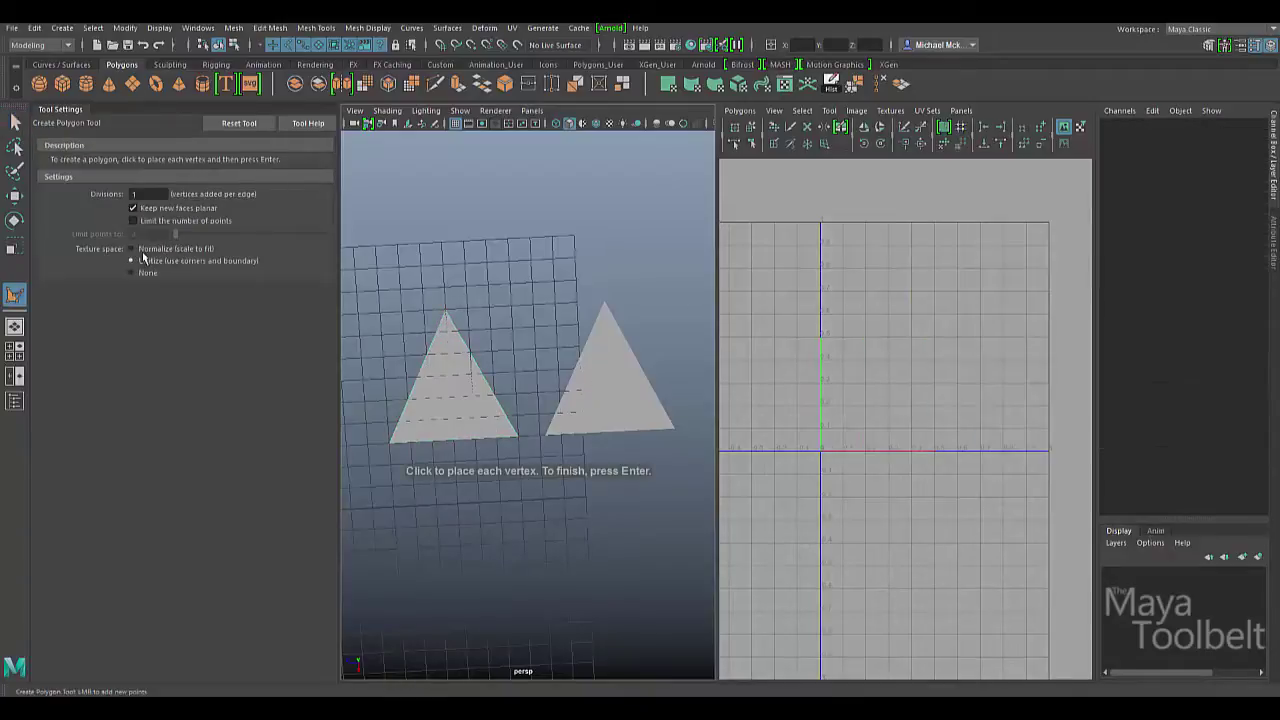
{"action": "key", "text": "q"}
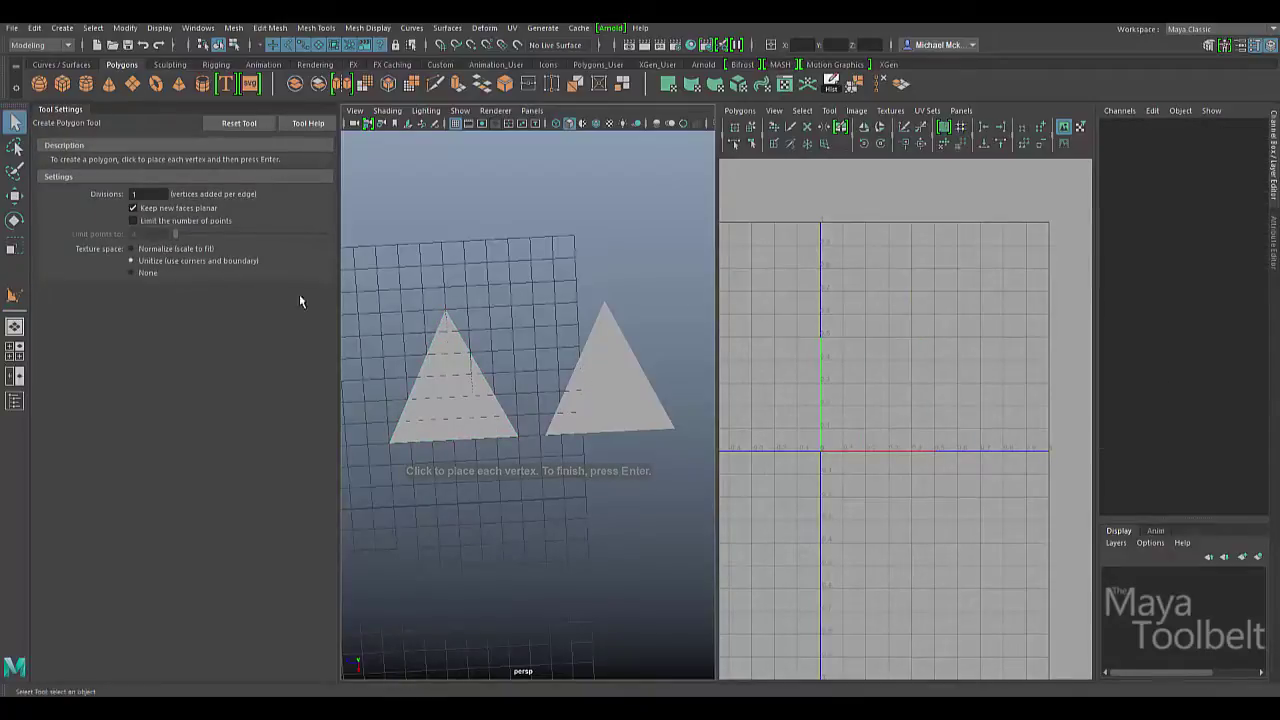
{"action": "left_click", "coordinate": [588, 372]}
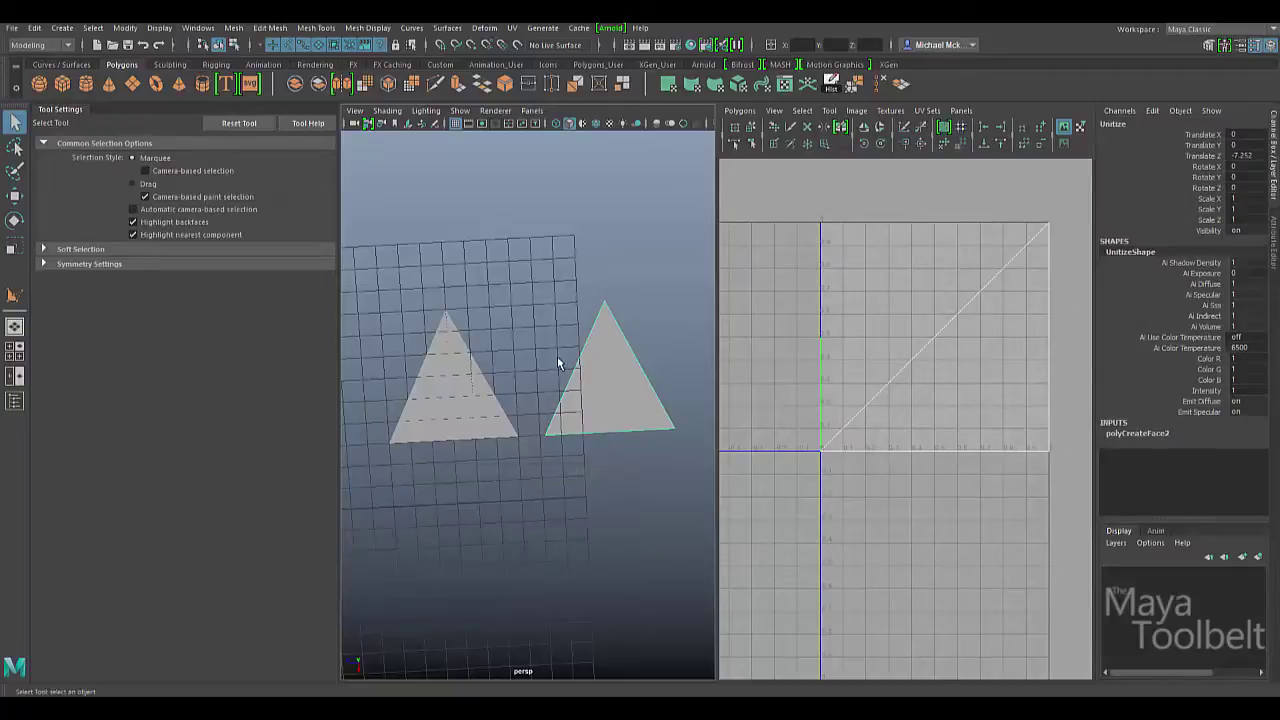
{"action": "scroll", "coordinate": [529, 375], "scroll_direction": "down", "scroll_amount": 4}
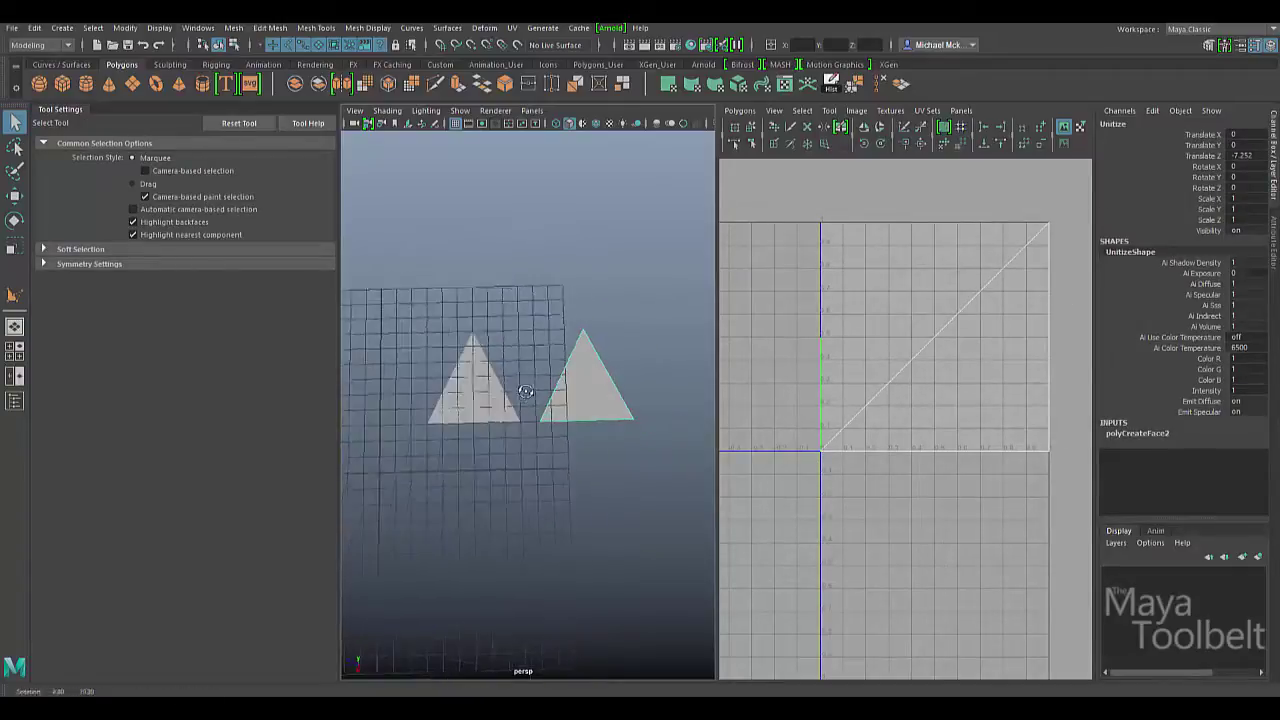
- Set the Create Polygon texture space to None and draw a grid-snapped triangle on the Normalize triangle's three corners
{"action": "key", "text": "y"}
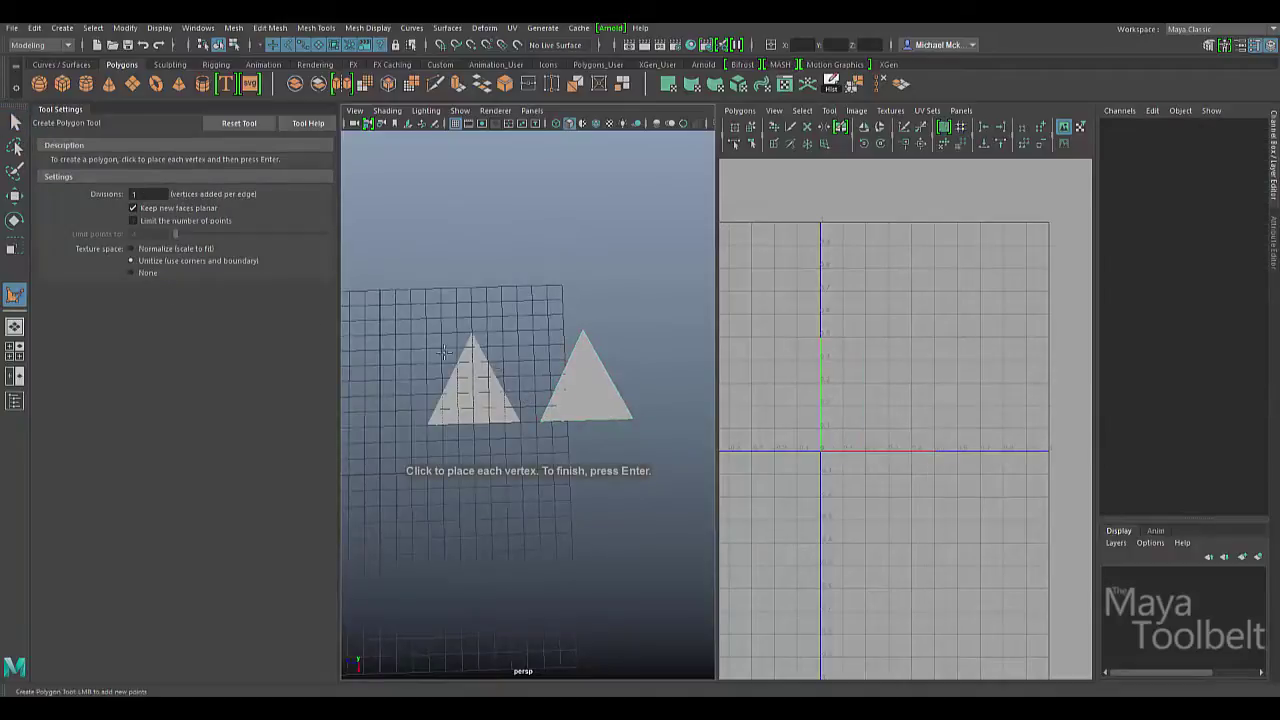
{"action": "middle_click_drag", "start_coordinate": [487, 436], "coordinate": [524, 410], "text": "alt"}
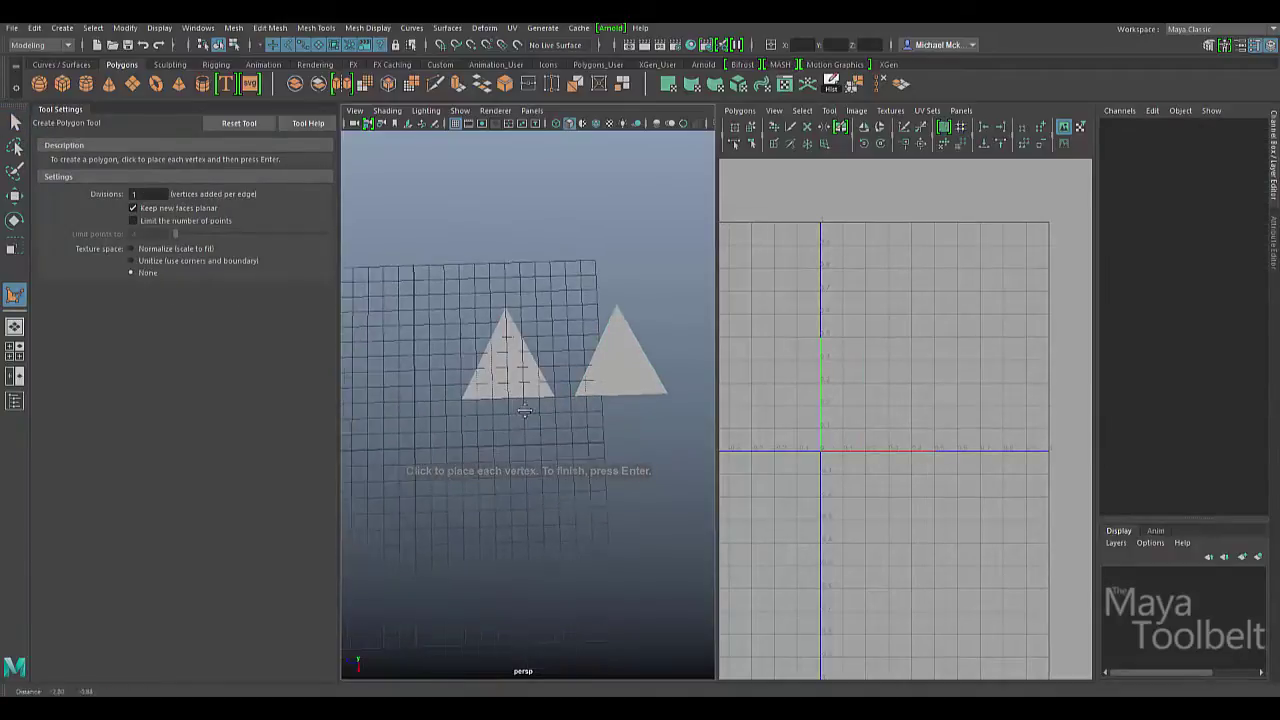
{"action": "scroll", "coordinate": [524, 410], "scroll_direction": "up", "scroll_amount": 5}
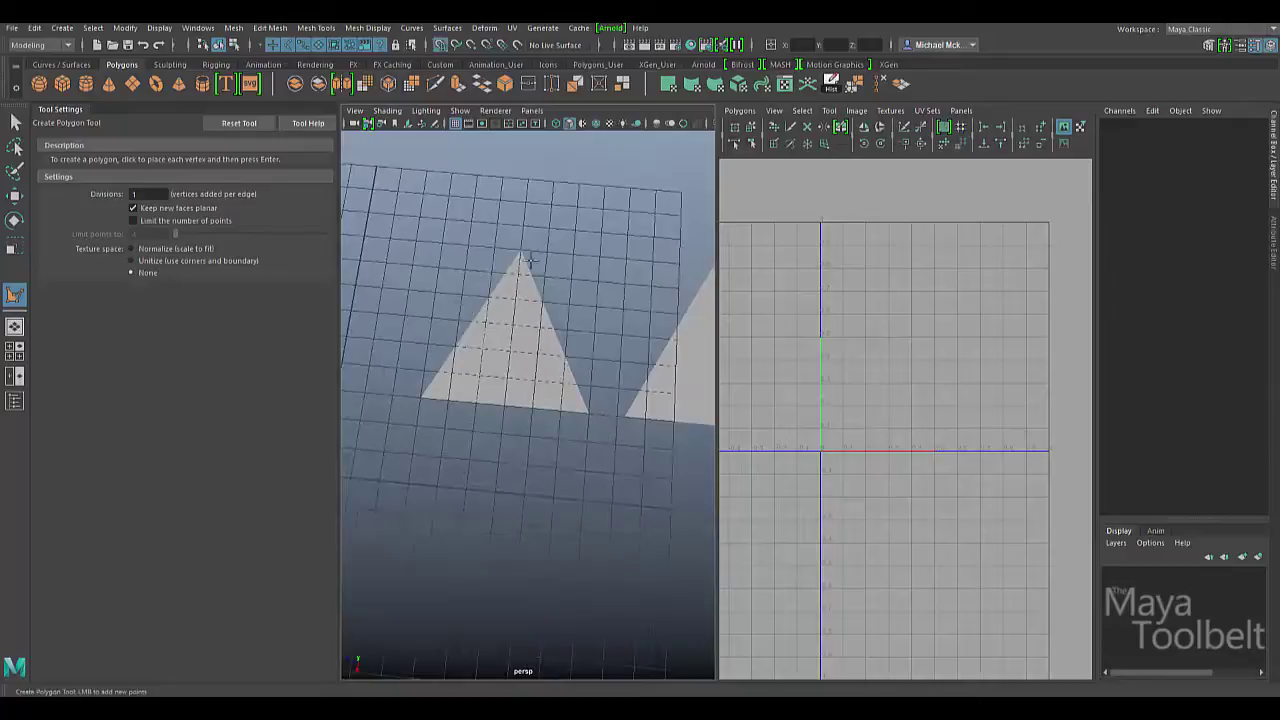
{"action": "left_click", "coordinate": [520, 251]}
{"action": "left_click", "coordinate": [420, 397]}
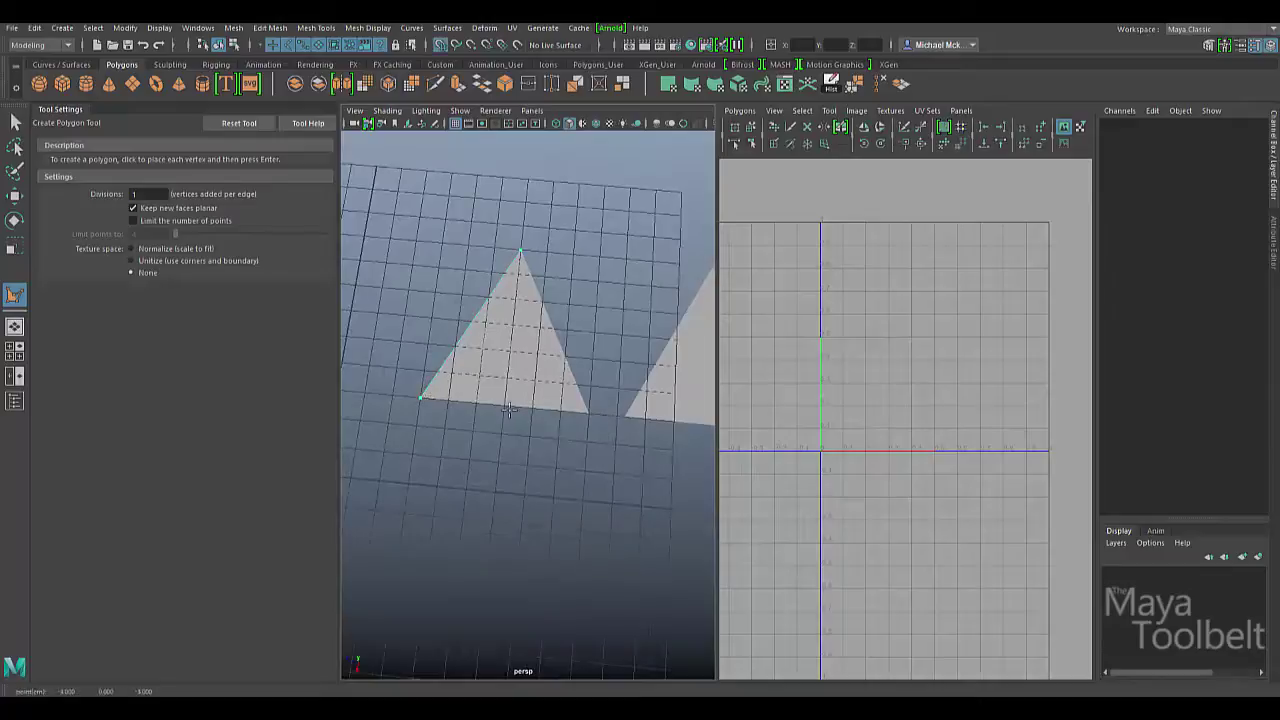
{"action": "left_click", "coordinate": [591, 410]}
{"action": "key", "text": "Return"}
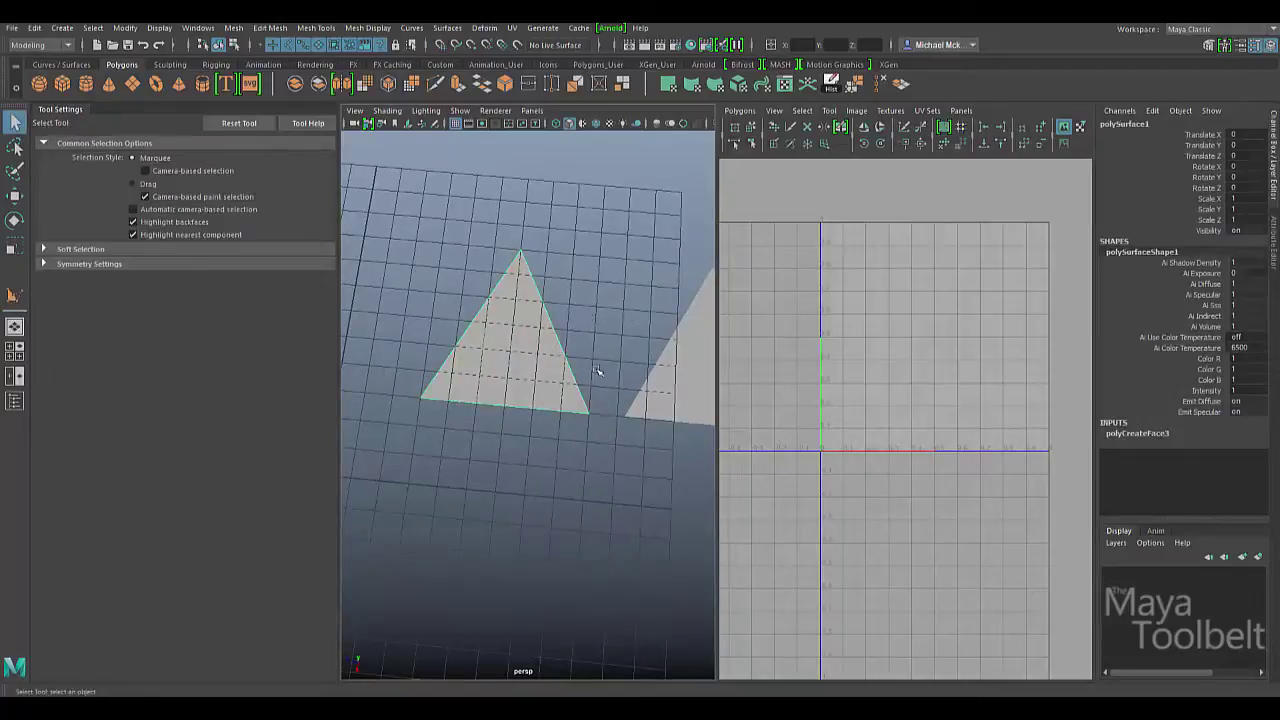
- Move the new triangle to about X 7.8 and Z -4.1, clear of the other two, and rename it as None
{"action": "key", "text": "w"}
{"action": "scroll", "coordinate": [597, 371], "scroll_direction": "down", "scroll_amount": 5}
{"action": "left_click_drag", "start_coordinate": [517, 397], "coordinate": [420, 470], "text": "alt"}
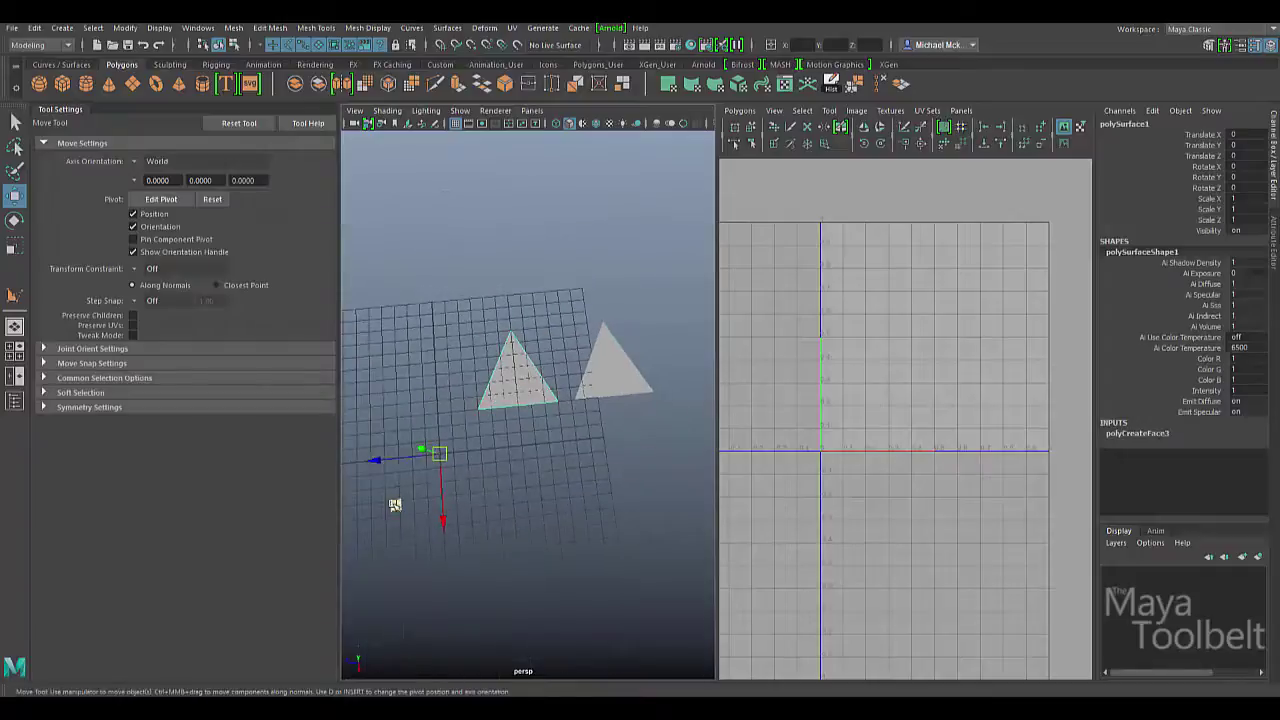
{"action": "key", "text": "ctrl+d"}
{"action": "middle_click_drag", "start_coordinate": [395, 505], "coordinate": [463, 615]}
{"action": "left_click", "coordinate": [1130, 122]}
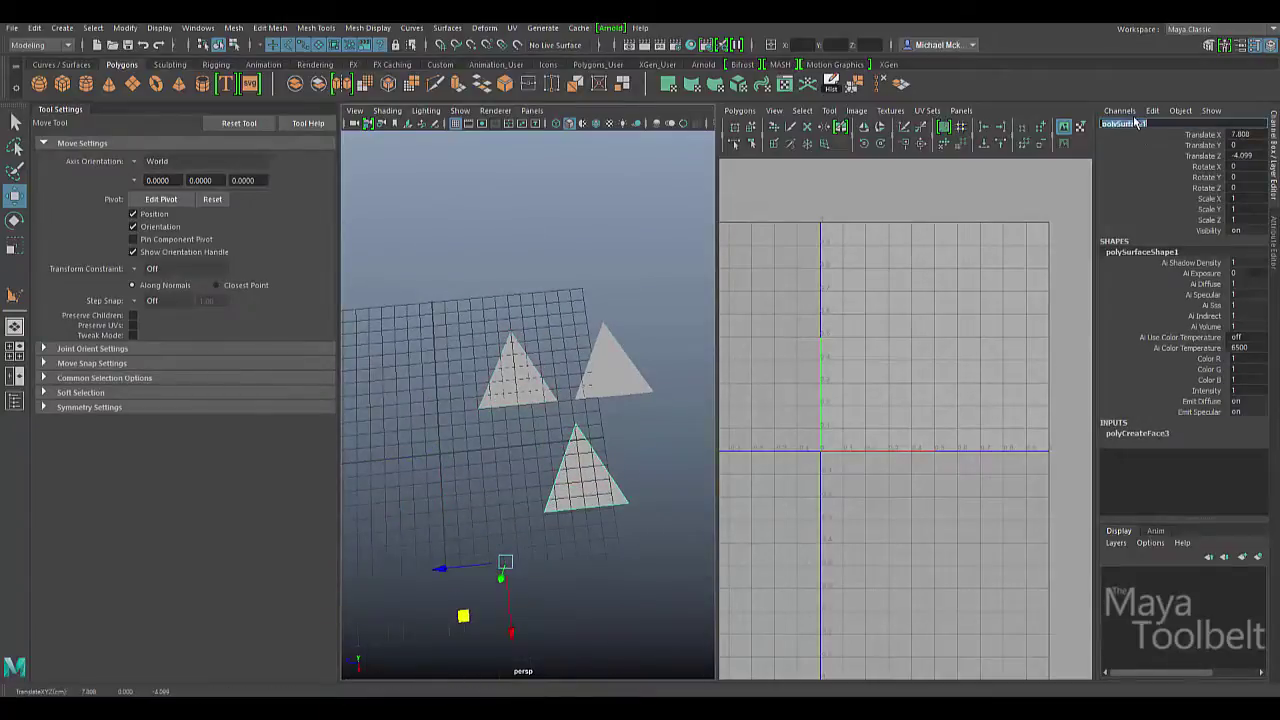
{"action": "type", "text": "None"}
{"action": "key", "text": "Return"}
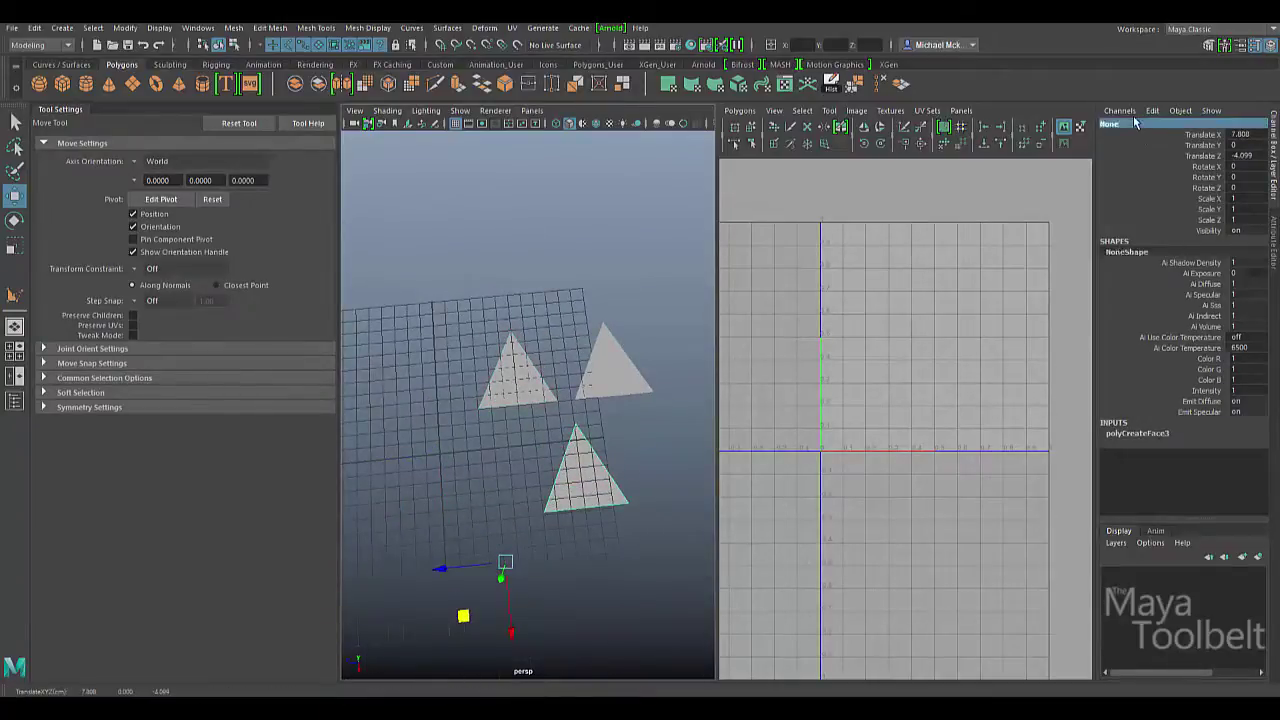
- Inspect the UV Editor for the None triangle and compare it with the UV layouts of the Normalize and Unitize triangles
{"action": "left_click", "coordinate": [1023, 354]}
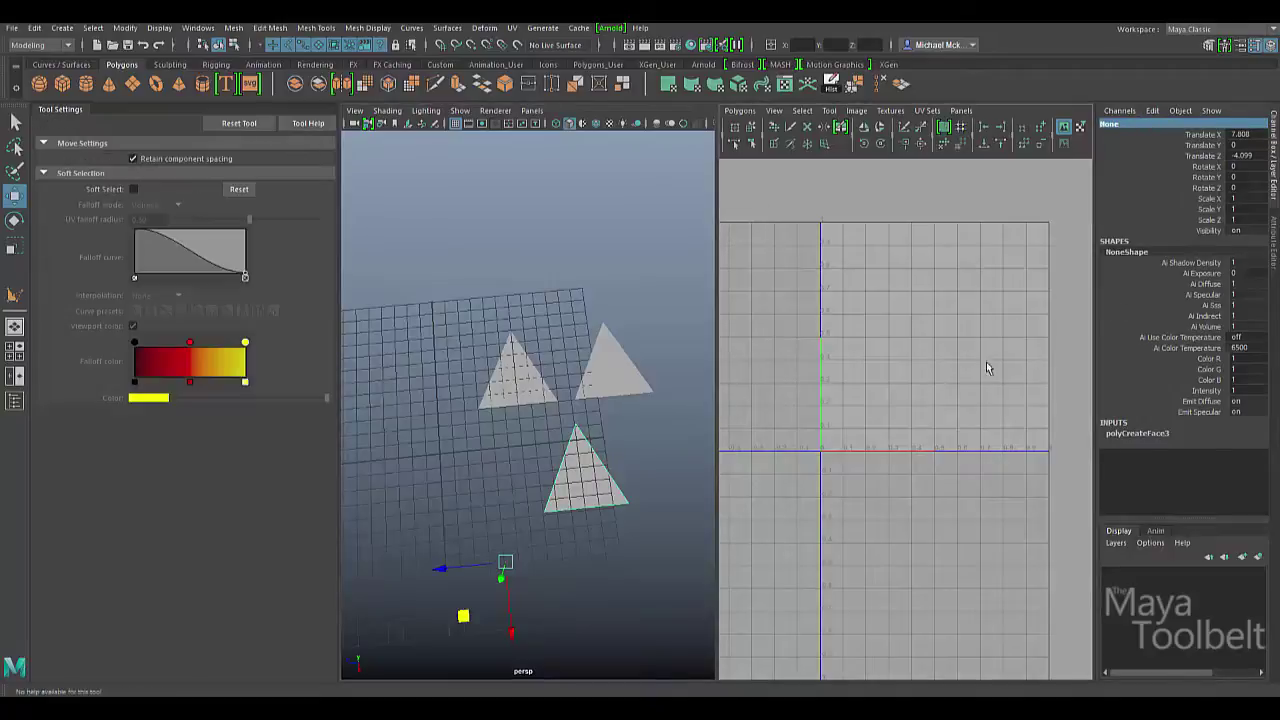
{"action": "scroll", "coordinate": [1000, 394], "scroll_direction": "down", "scroll_amount": 3}
{"action": "middle_click_drag", "start_coordinate": [764, 381], "coordinate": [1015, 415], "text": "alt"}
{"action": "scroll", "coordinate": [914, 366], "scroll_direction": "up", "scroll_amount": 3}
{"action": "middle_click_drag", "start_coordinate": [914, 366], "coordinate": [934, 426], "text": "alt"}
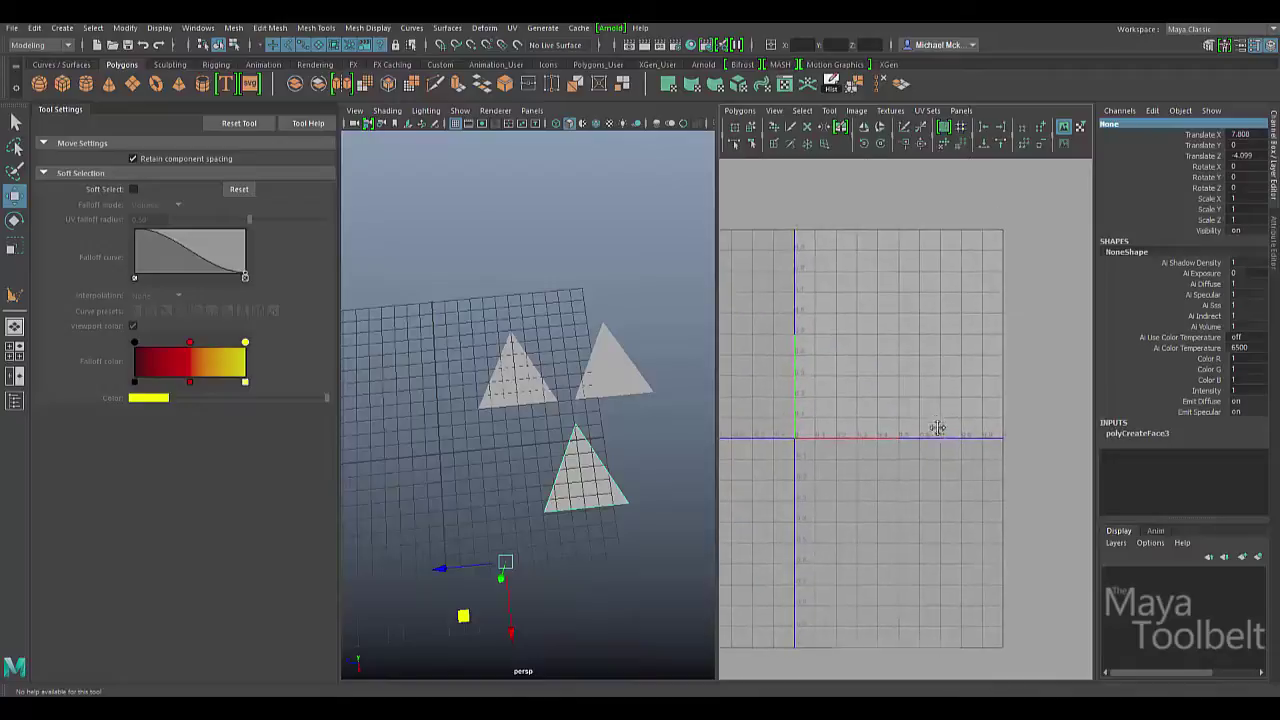
{"action": "mouse_move", "coordinate": [648, 487]}
{"action": "left_click_drag", "start_coordinate": [648, 487], "coordinate": [603, 460], "text": "alt"}
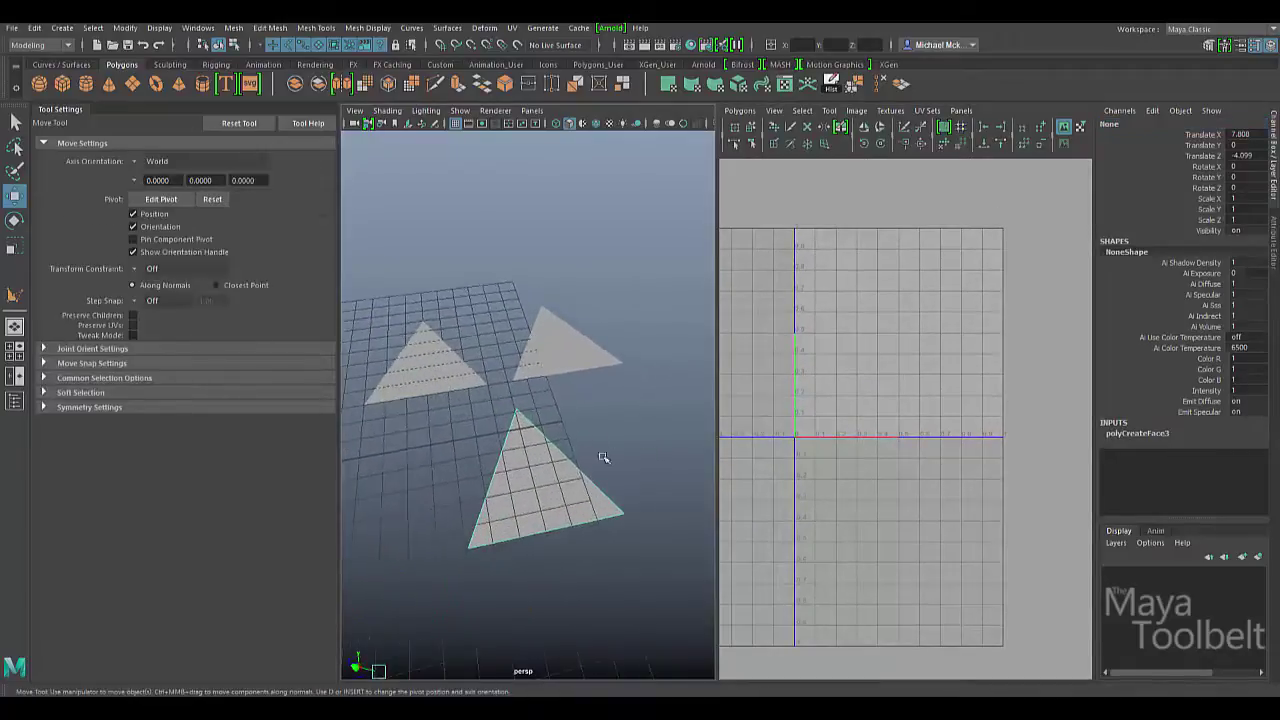
{"action": "left_click", "coordinate": [443, 372]}
{"action": "left_click", "coordinate": [542, 358]}
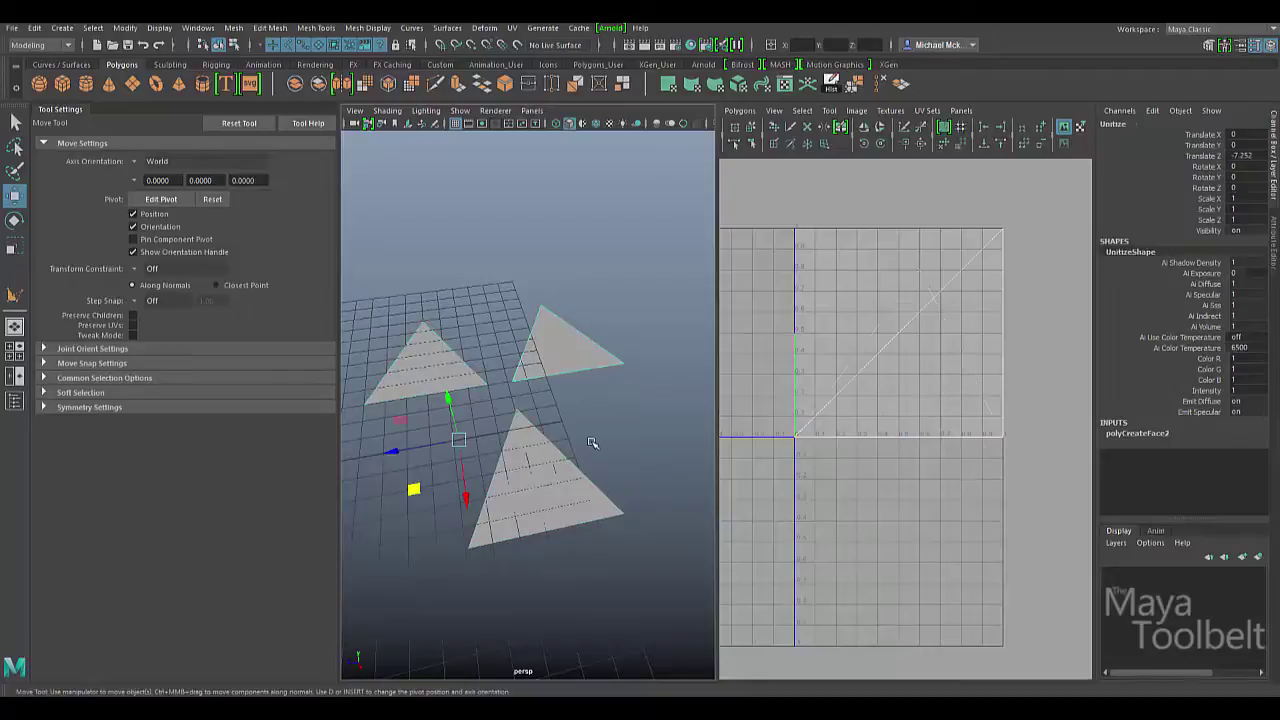
{"action": "left_click", "coordinate": [588, 512]}
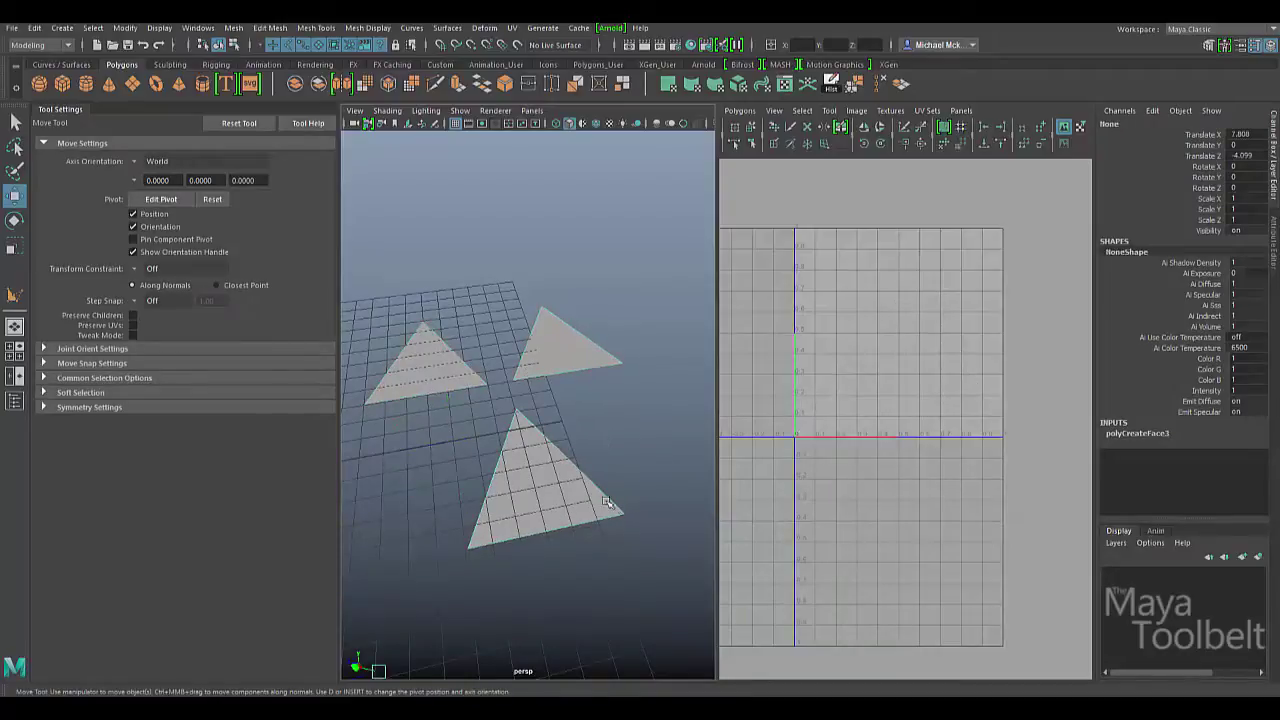
- Set the Create Polygon texture space back to Normalize (scale to fit) and return to the Select Tool
{"action": "key", "text": "y"}
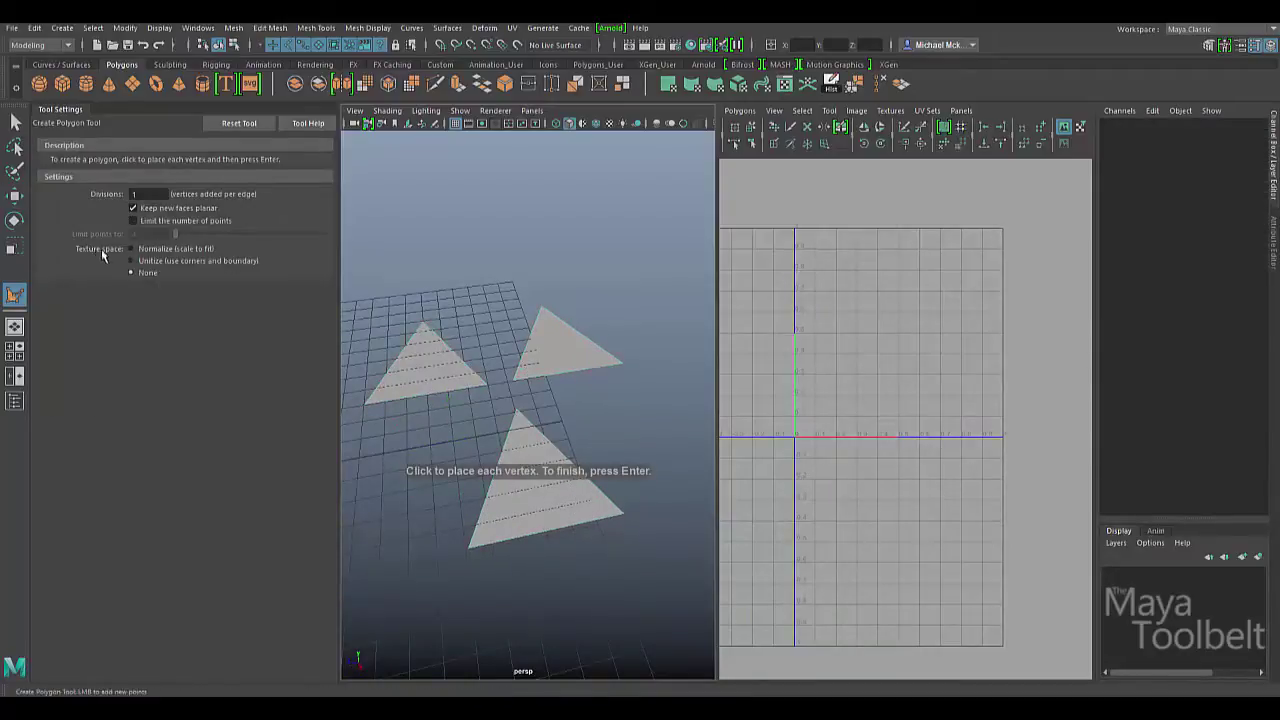
{"action": "left_click", "coordinate": [150, 260]}
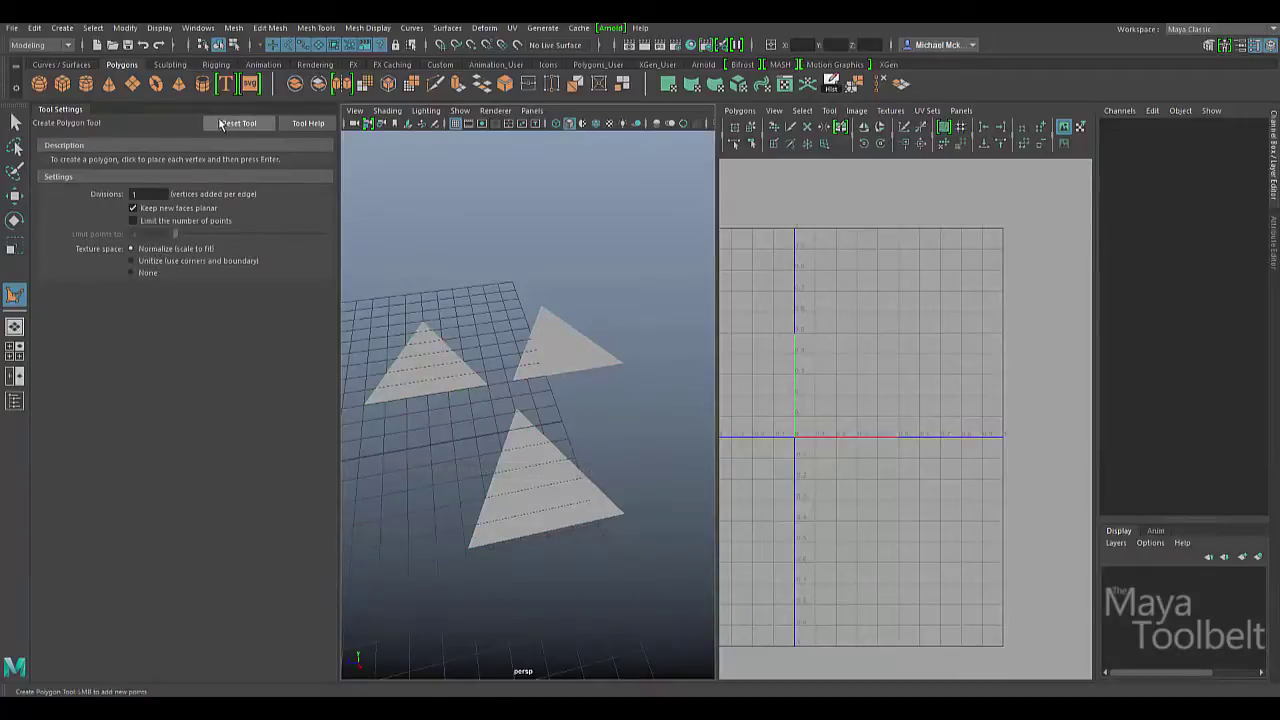
{"action": "key", "text": "q"}
- Try moving the Normalize triangle's apex UV to about the middle of the tile's width, and restore its original position
{"action": "left_click", "coordinate": [417, 360]}
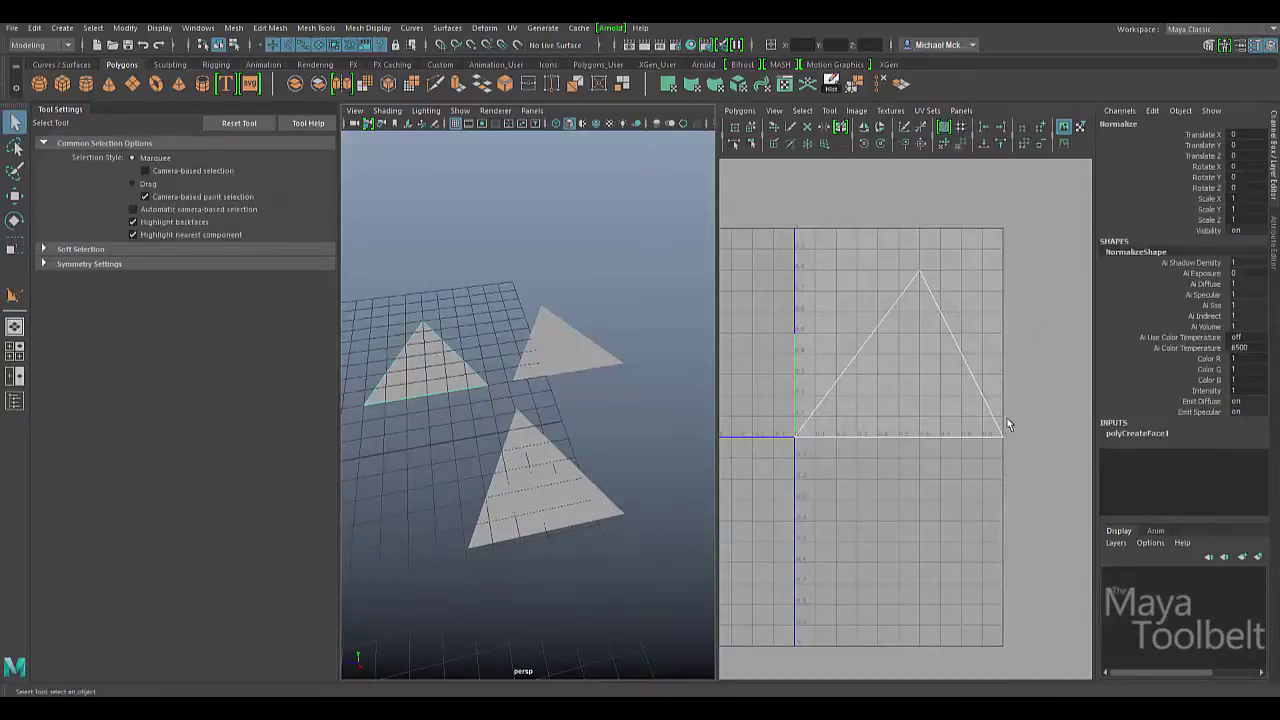
{"action": "right_click_drag", "start_coordinate": [901, 329], "coordinate": [931, 305]}
{"action": "key", "text": "w"}
{"action": "left_click_drag", "start_coordinate": [900, 255], "coordinate": [943, 294]}
{"action": "middle_click_drag", "start_coordinate": [940, 394], "coordinate": [920, 393]}
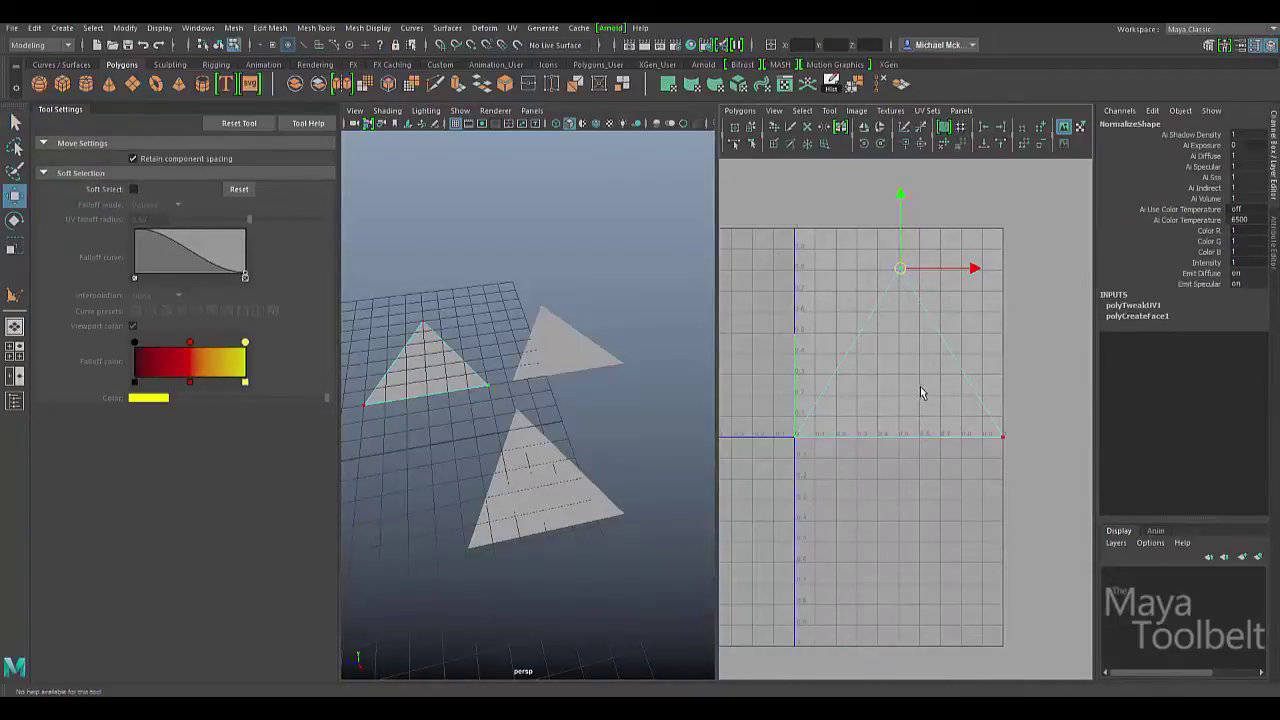
{"action": "left_click_drag", "start_coordinate": [902, 272], "coordinate": [900, 274]}
{"action": "left_click_drag", "start_coordinate": [548, 371], "coordinate": [568, 372], "text": "alt"}
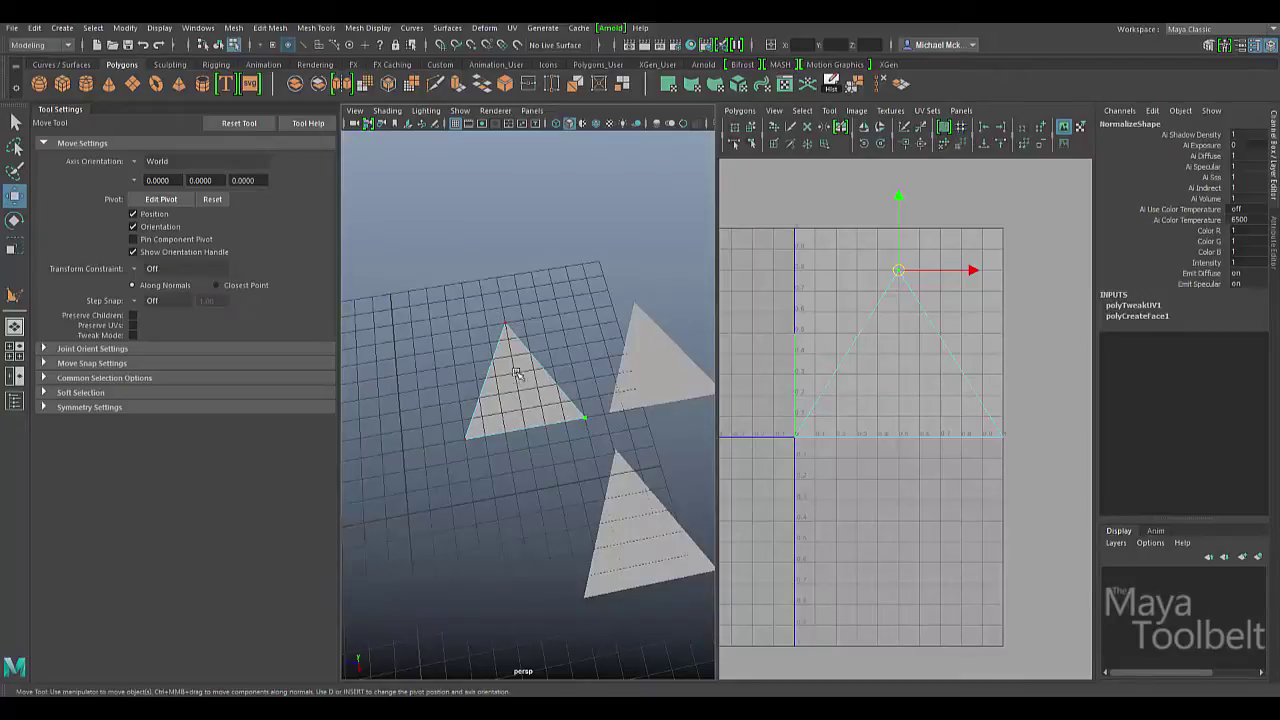
{"action": "left_click", "coordinate": [930, 275]}
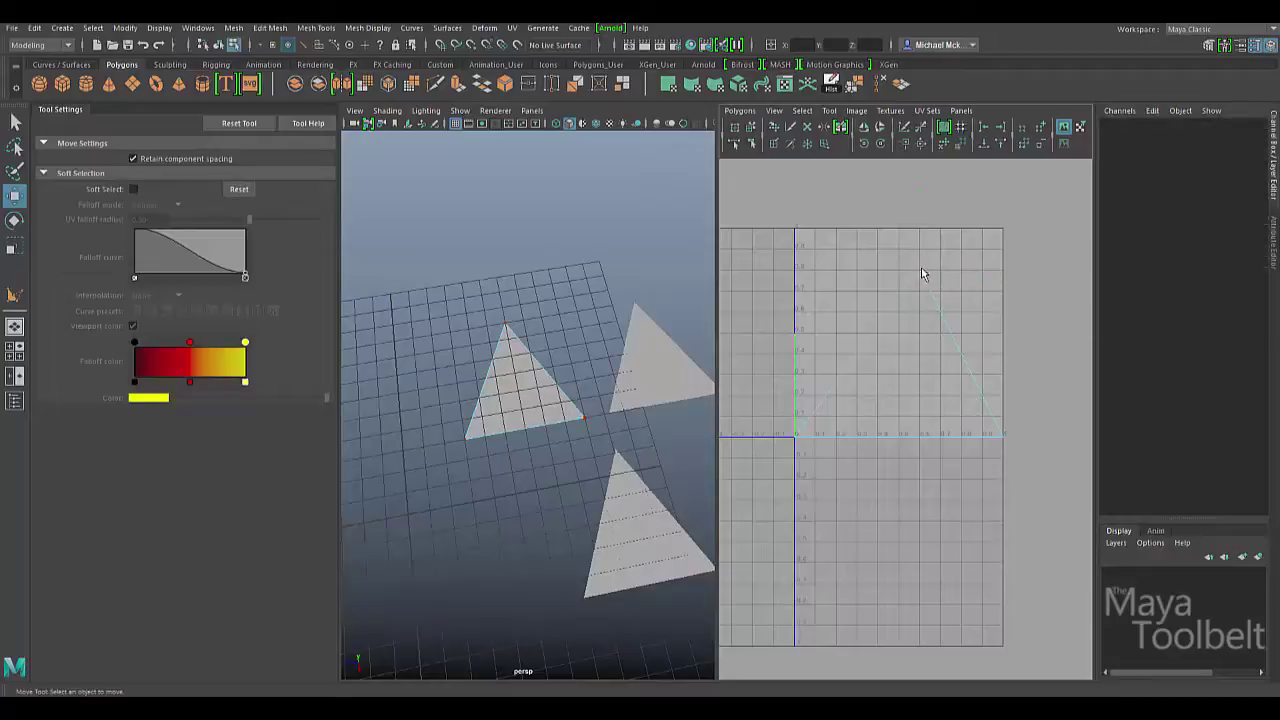
{"action": "key", "text": "q"}
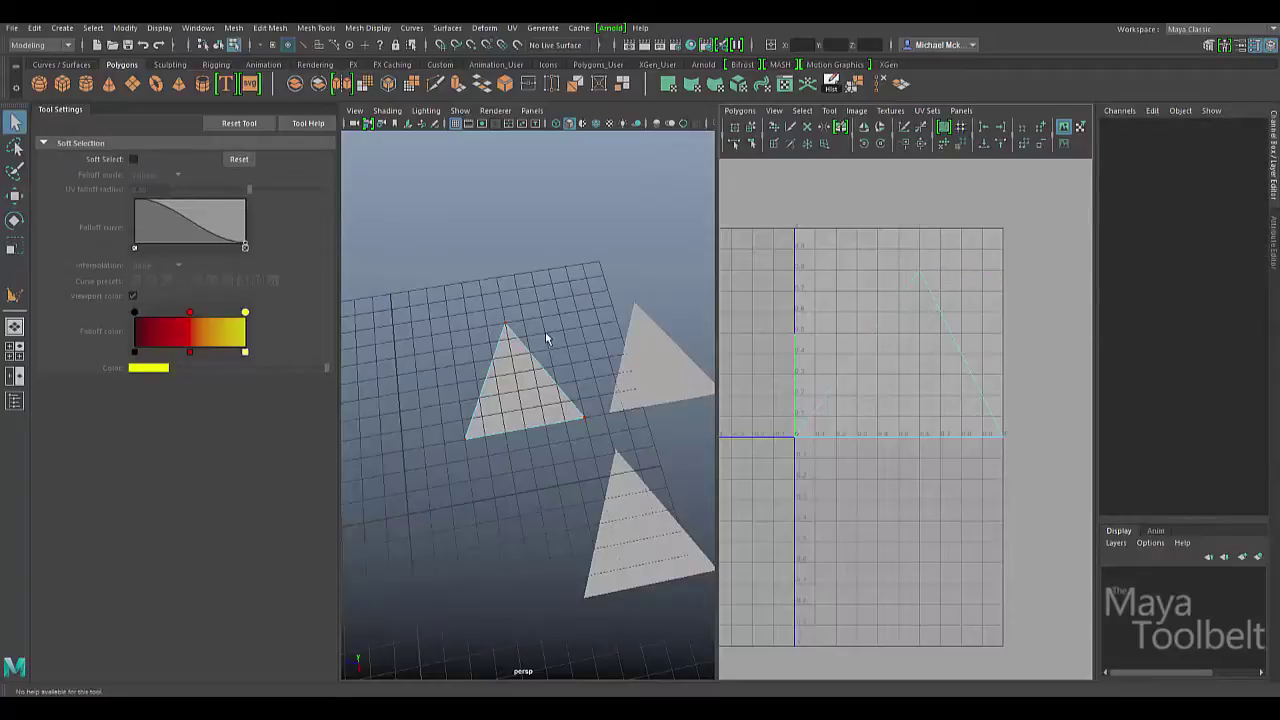
{"action": "left_click_drag", "start_coordinate": [574, 409], "coordinate": [586, 384], "text": "alt"}
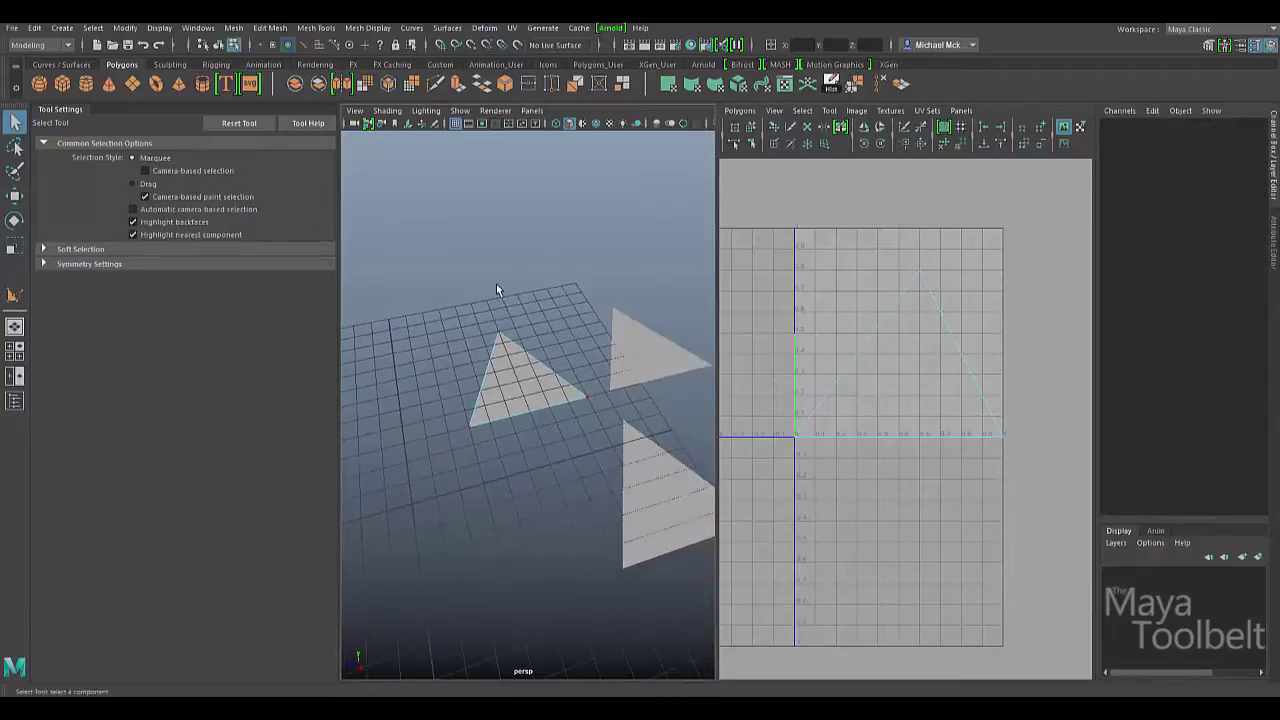
- Review the Create Polygon settings and view all three triangles in a single enlarged perspective view
{"action": "left_click", "coordinate": [316, 27]}
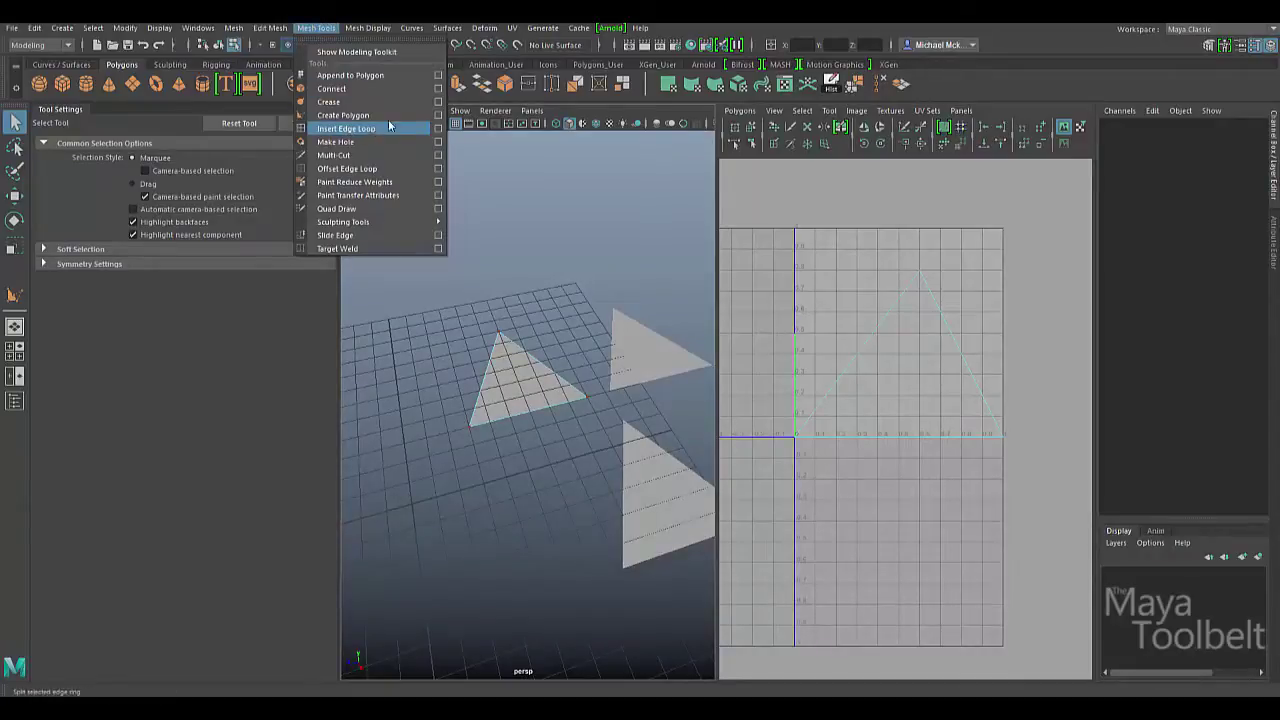
{"action": "left_click", "coordinate": [442, 115]}
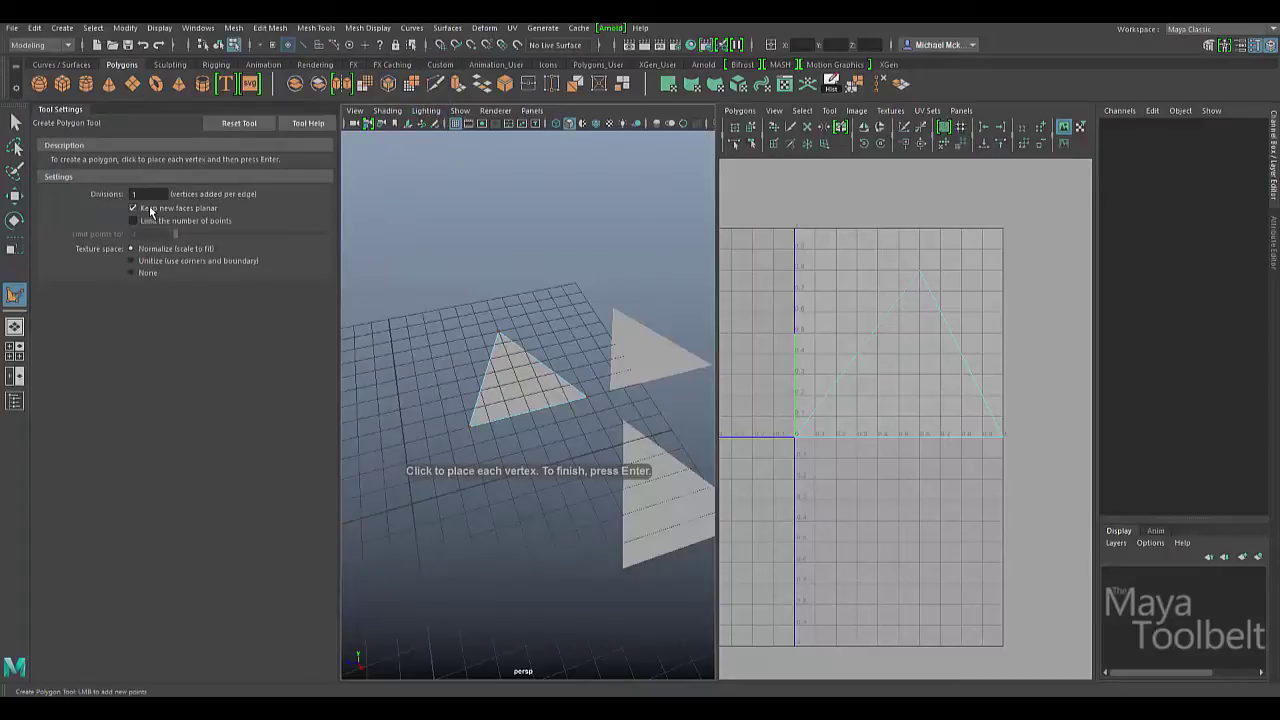
{"action": "left_click", "coordinate": [214, 222]}
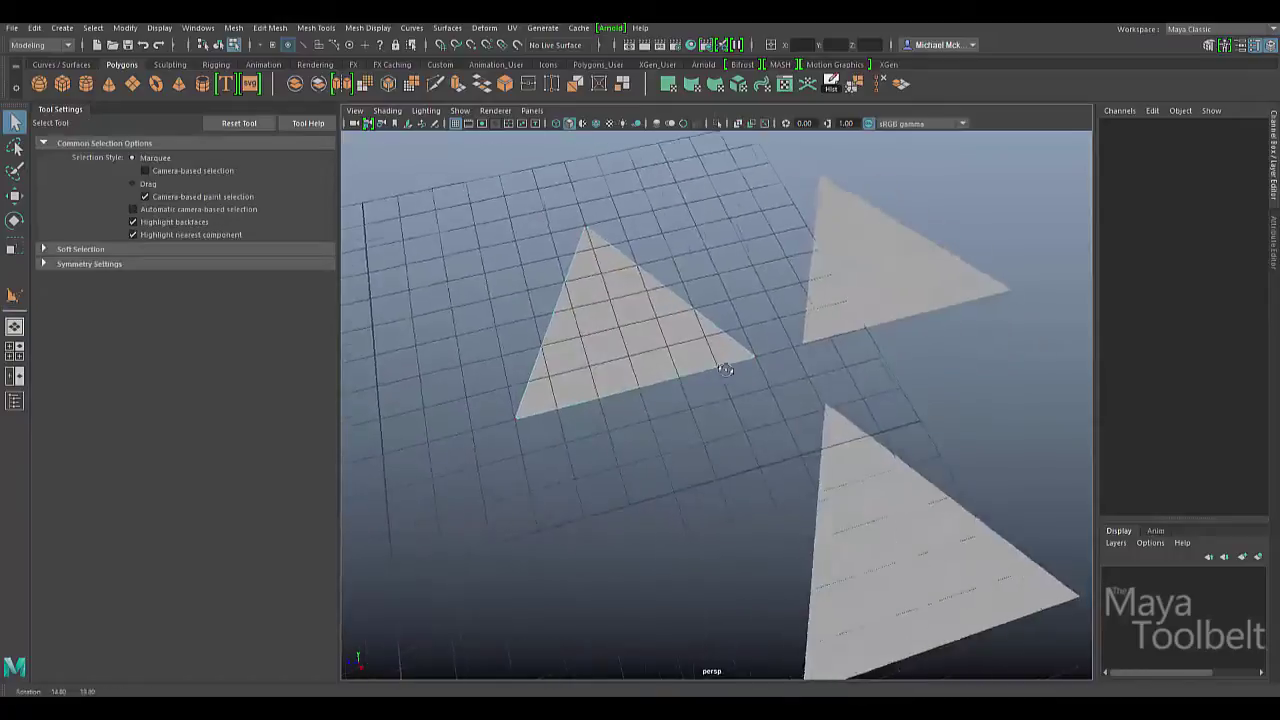
{"action": "scroll", "coordinate": [529, 343], "scroll_direction": "down", "scroll_amount": 5}
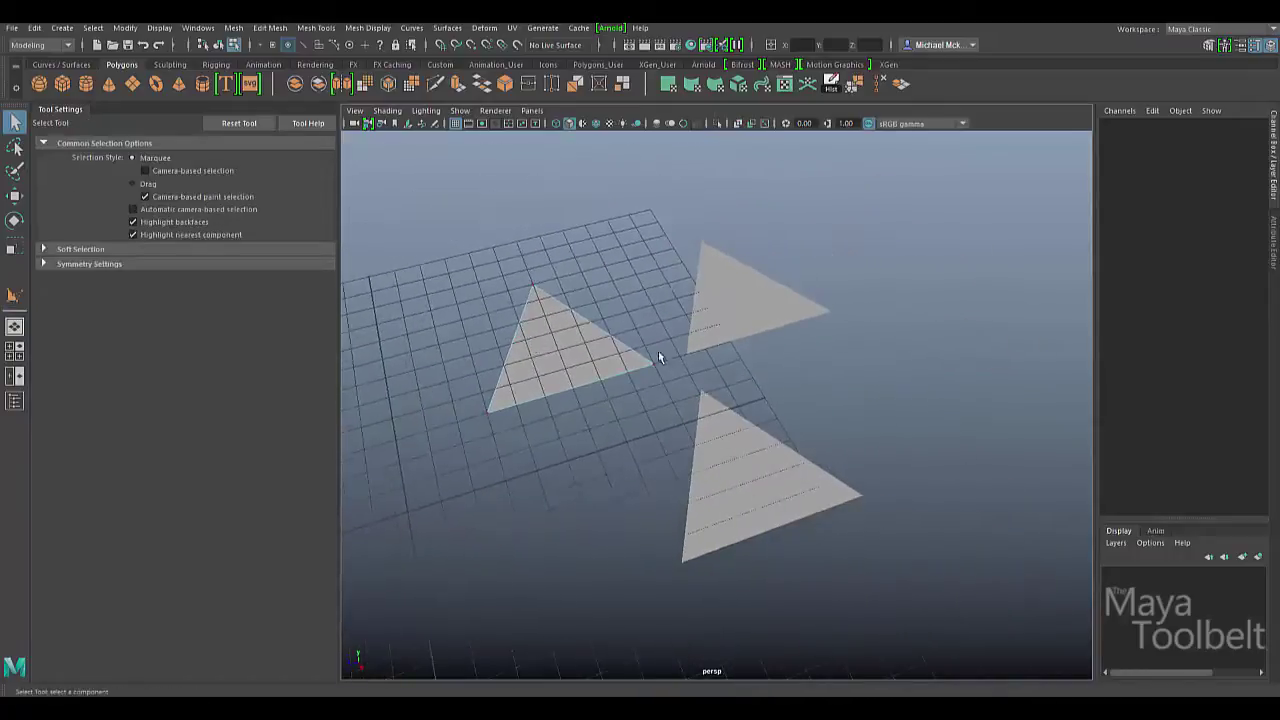